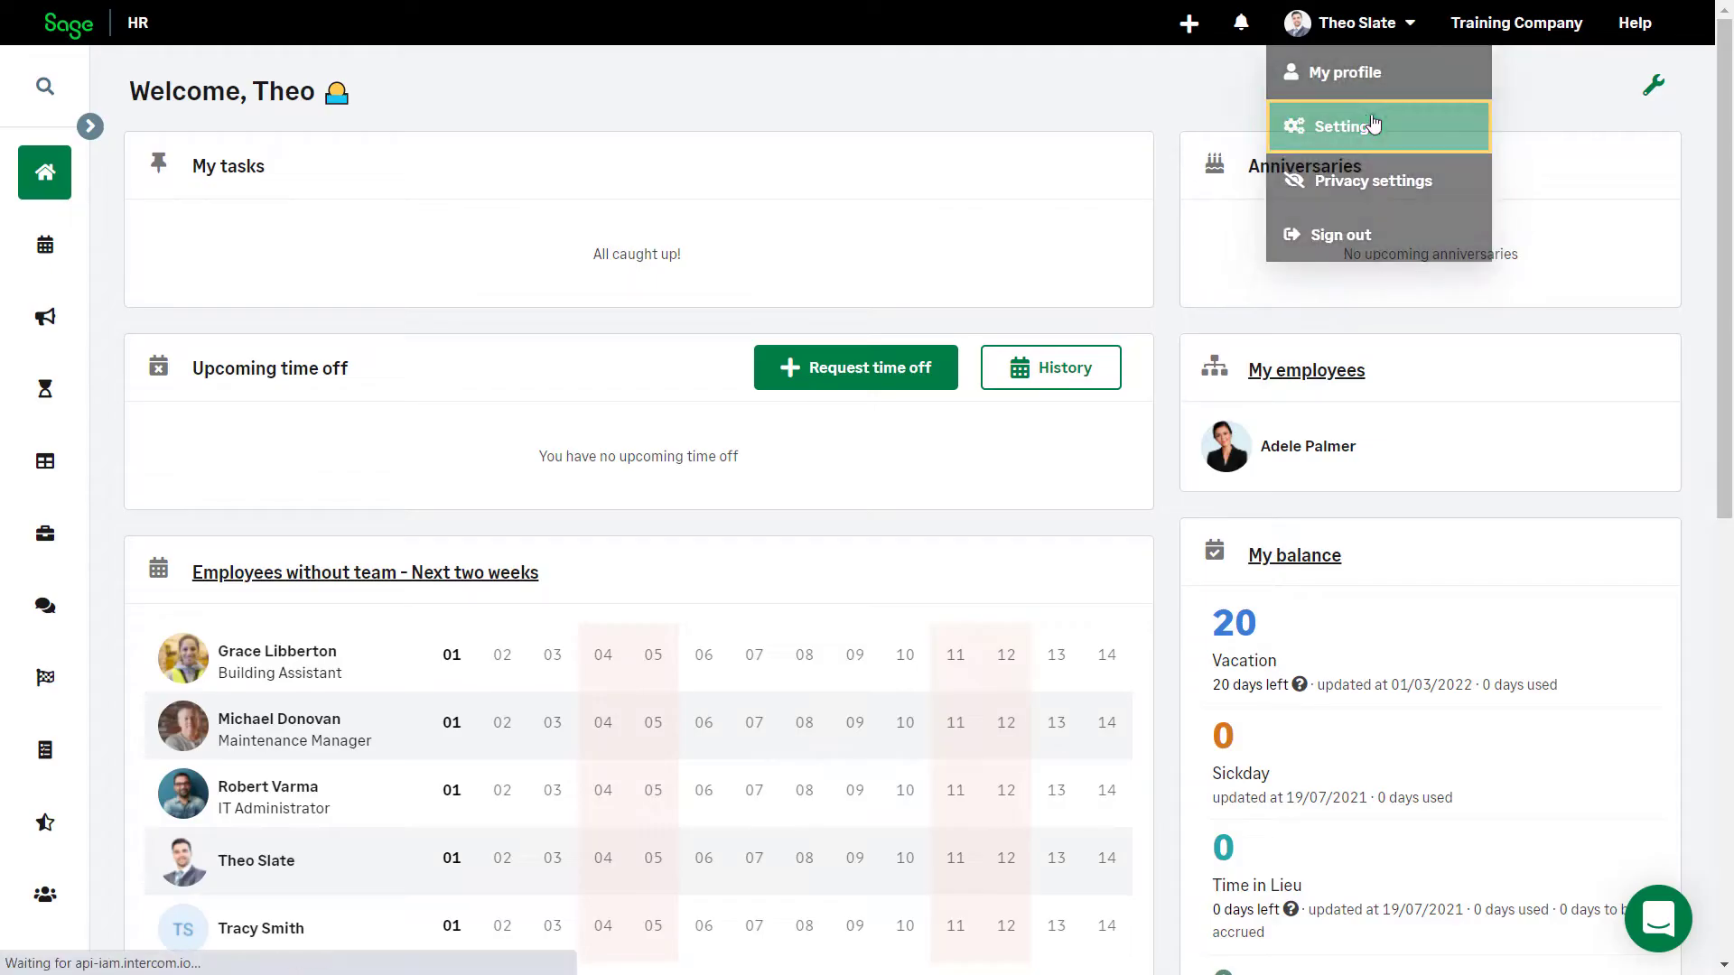
Open the profile menu from the name in the dashboard's top bar
click(1365, 123)
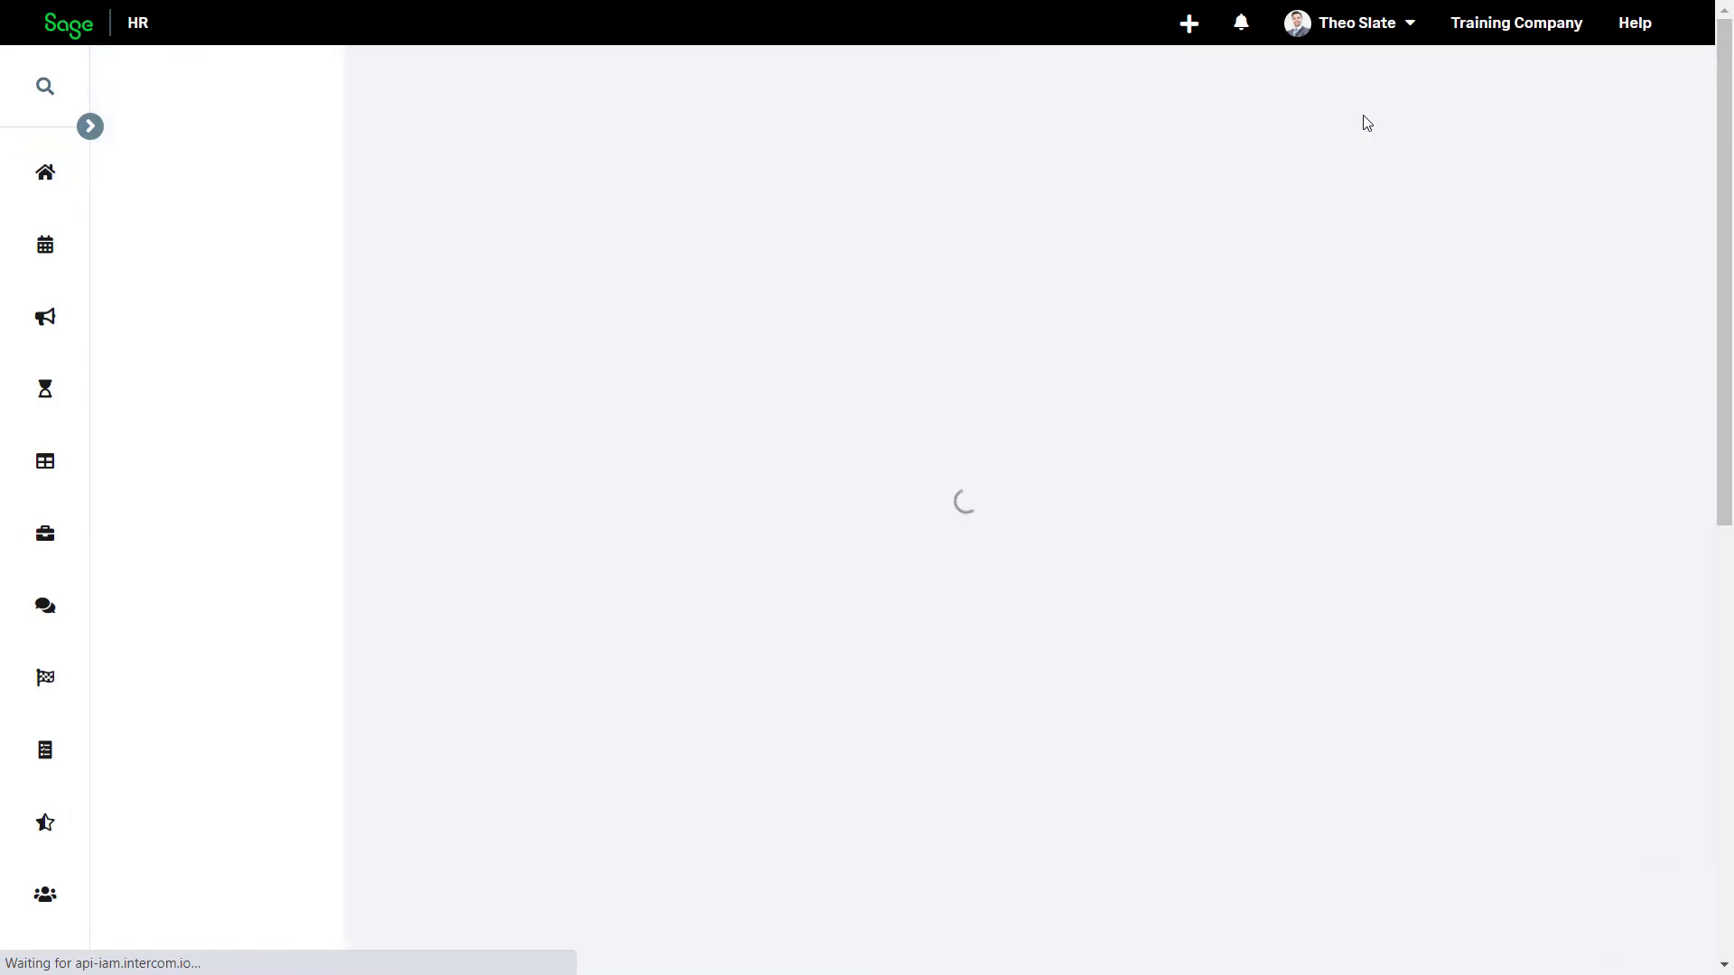
Go to Settings > Onboarding > Tasks and start a new Simple task from Add task
click(221, 604)
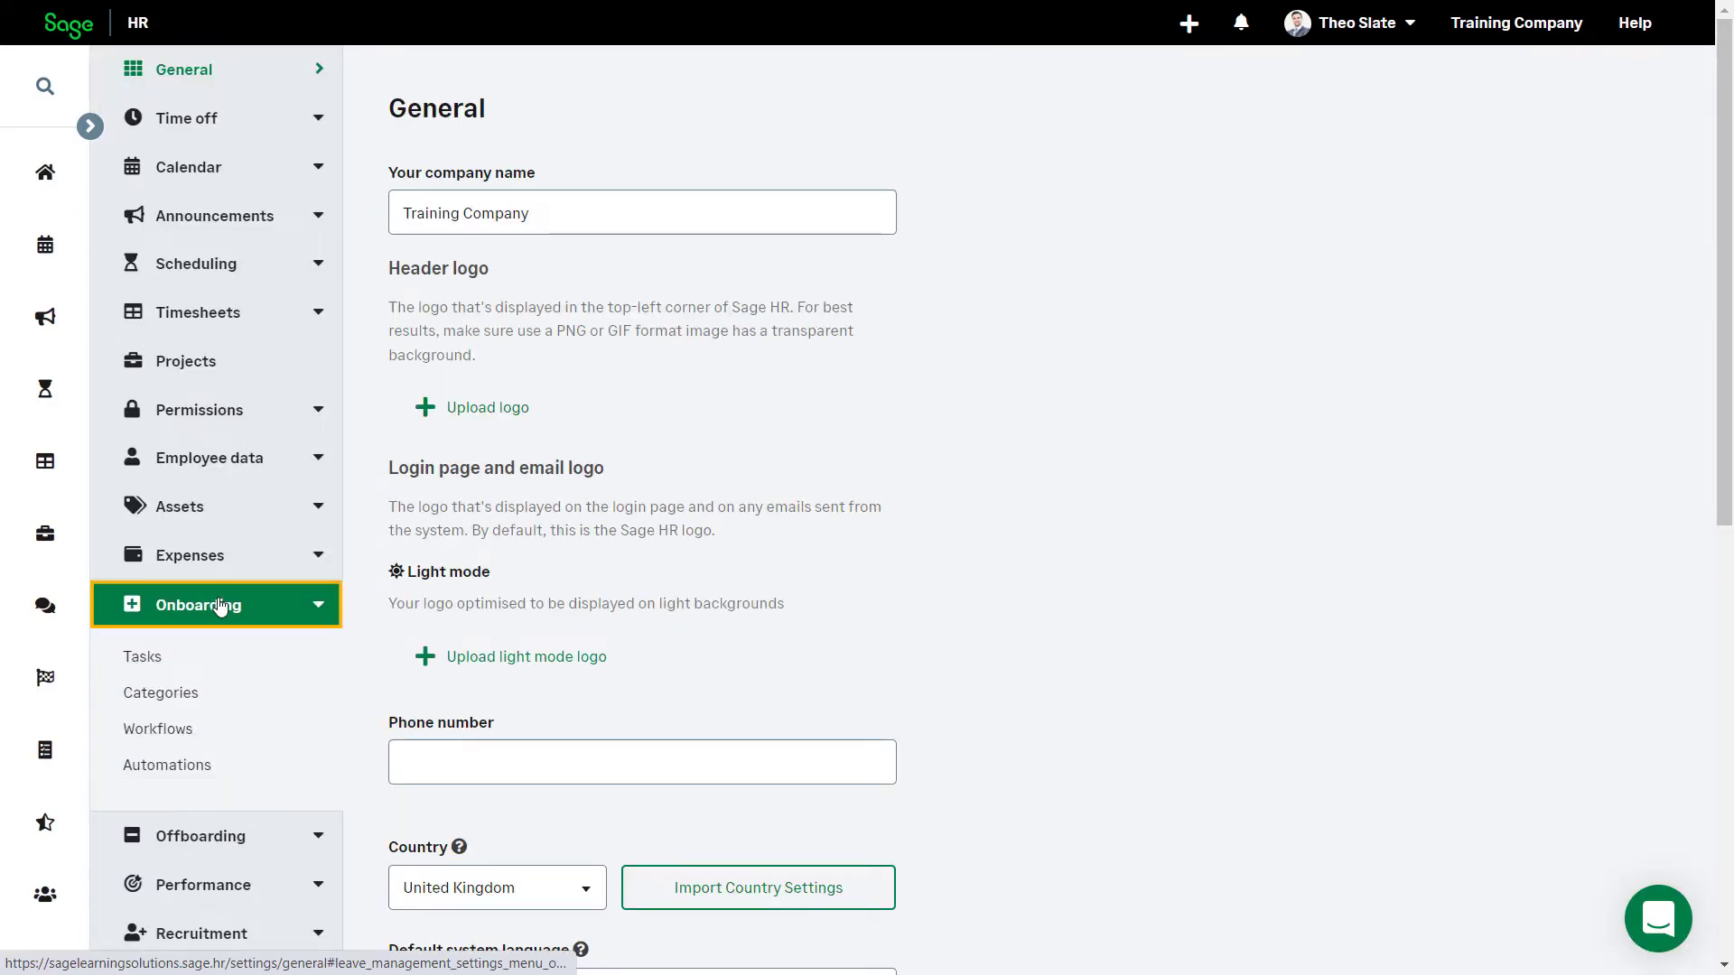
click(185, 654)
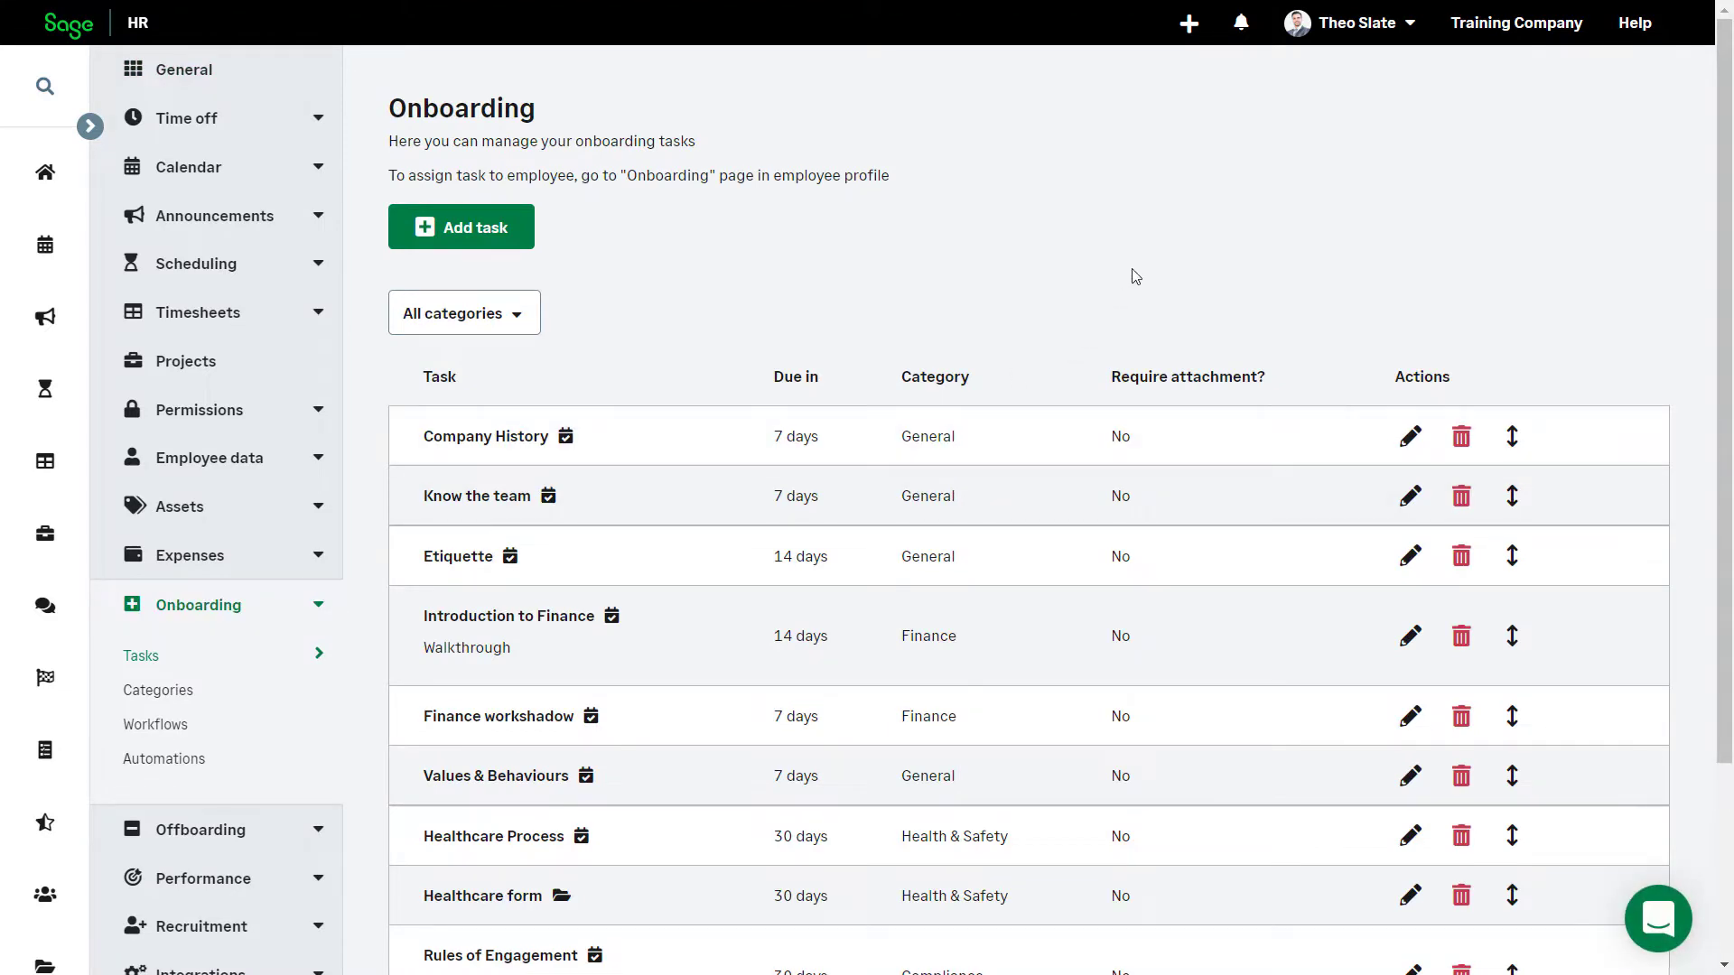
click(463, 229)
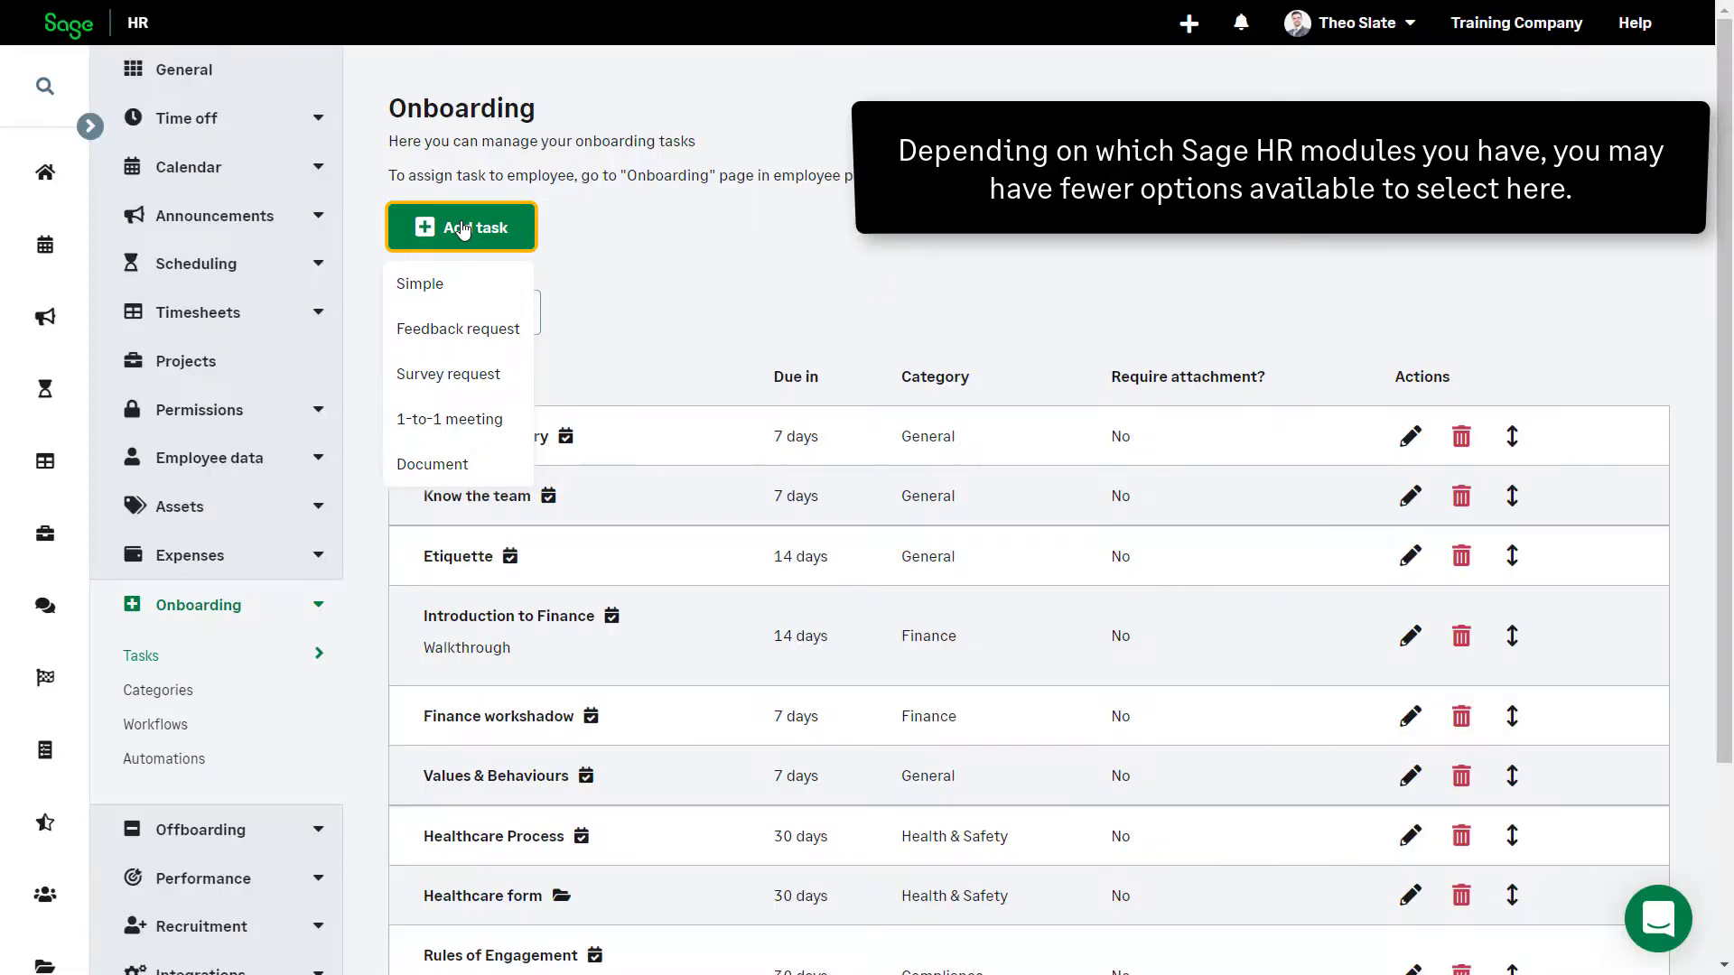
click(420, 285)
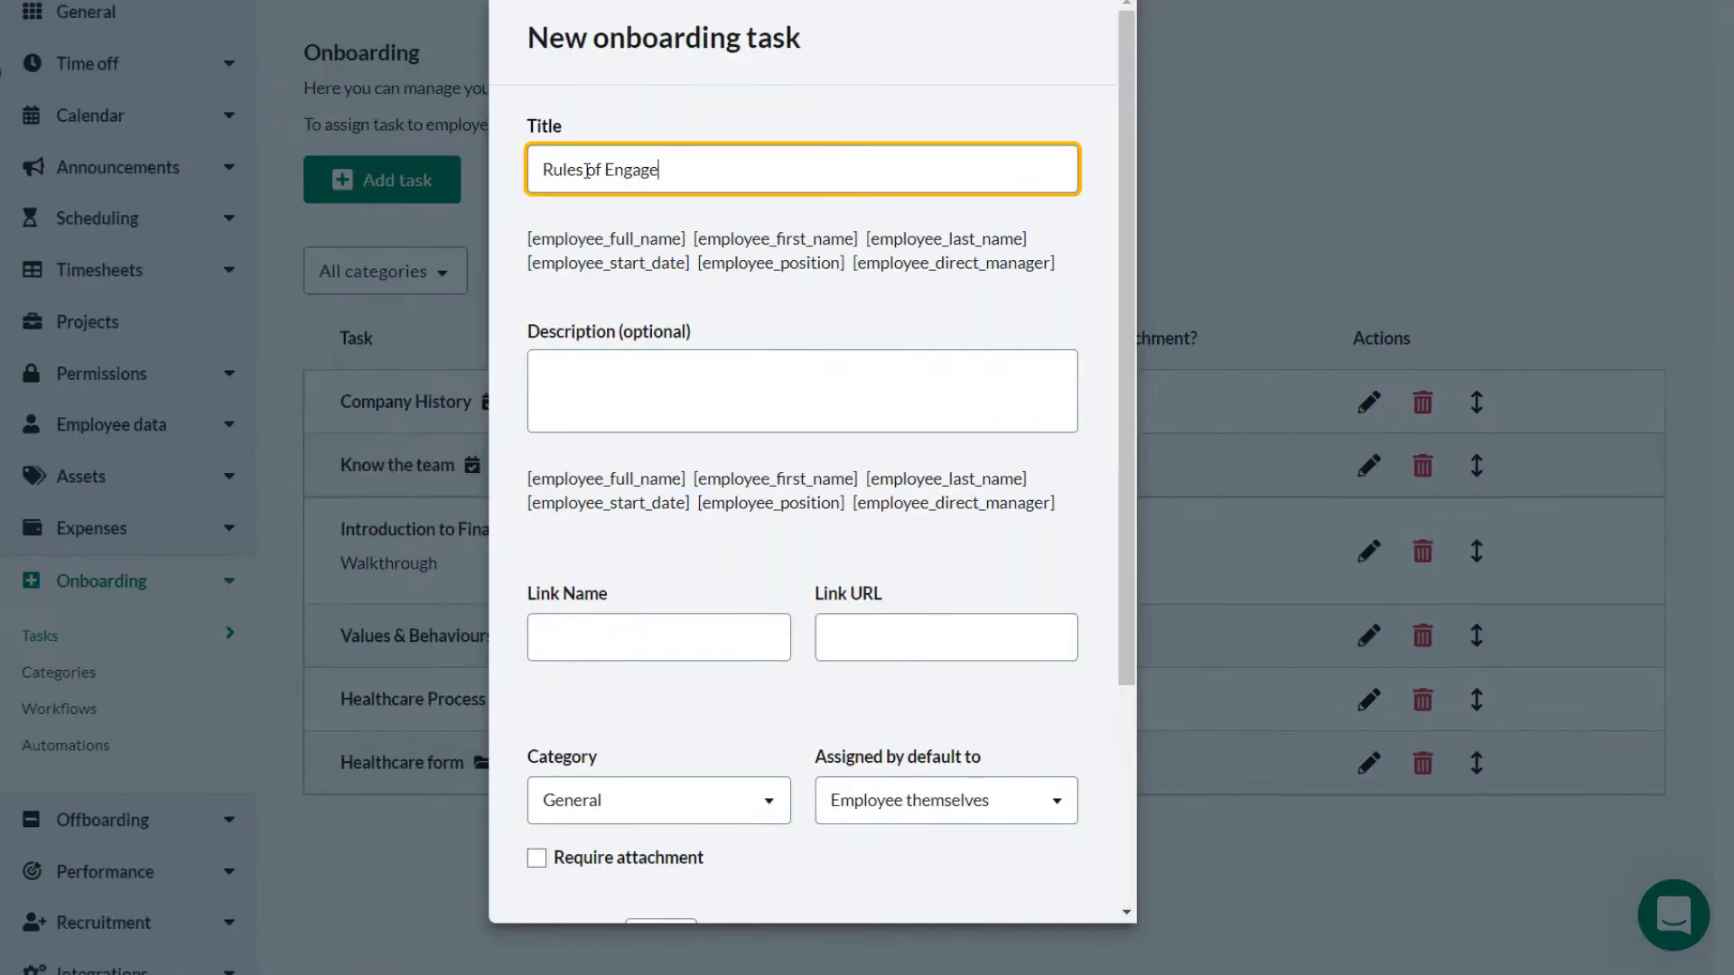
Enter the title 'Rules of Engagement' and the description 'discussion with Manager'
text(ment)
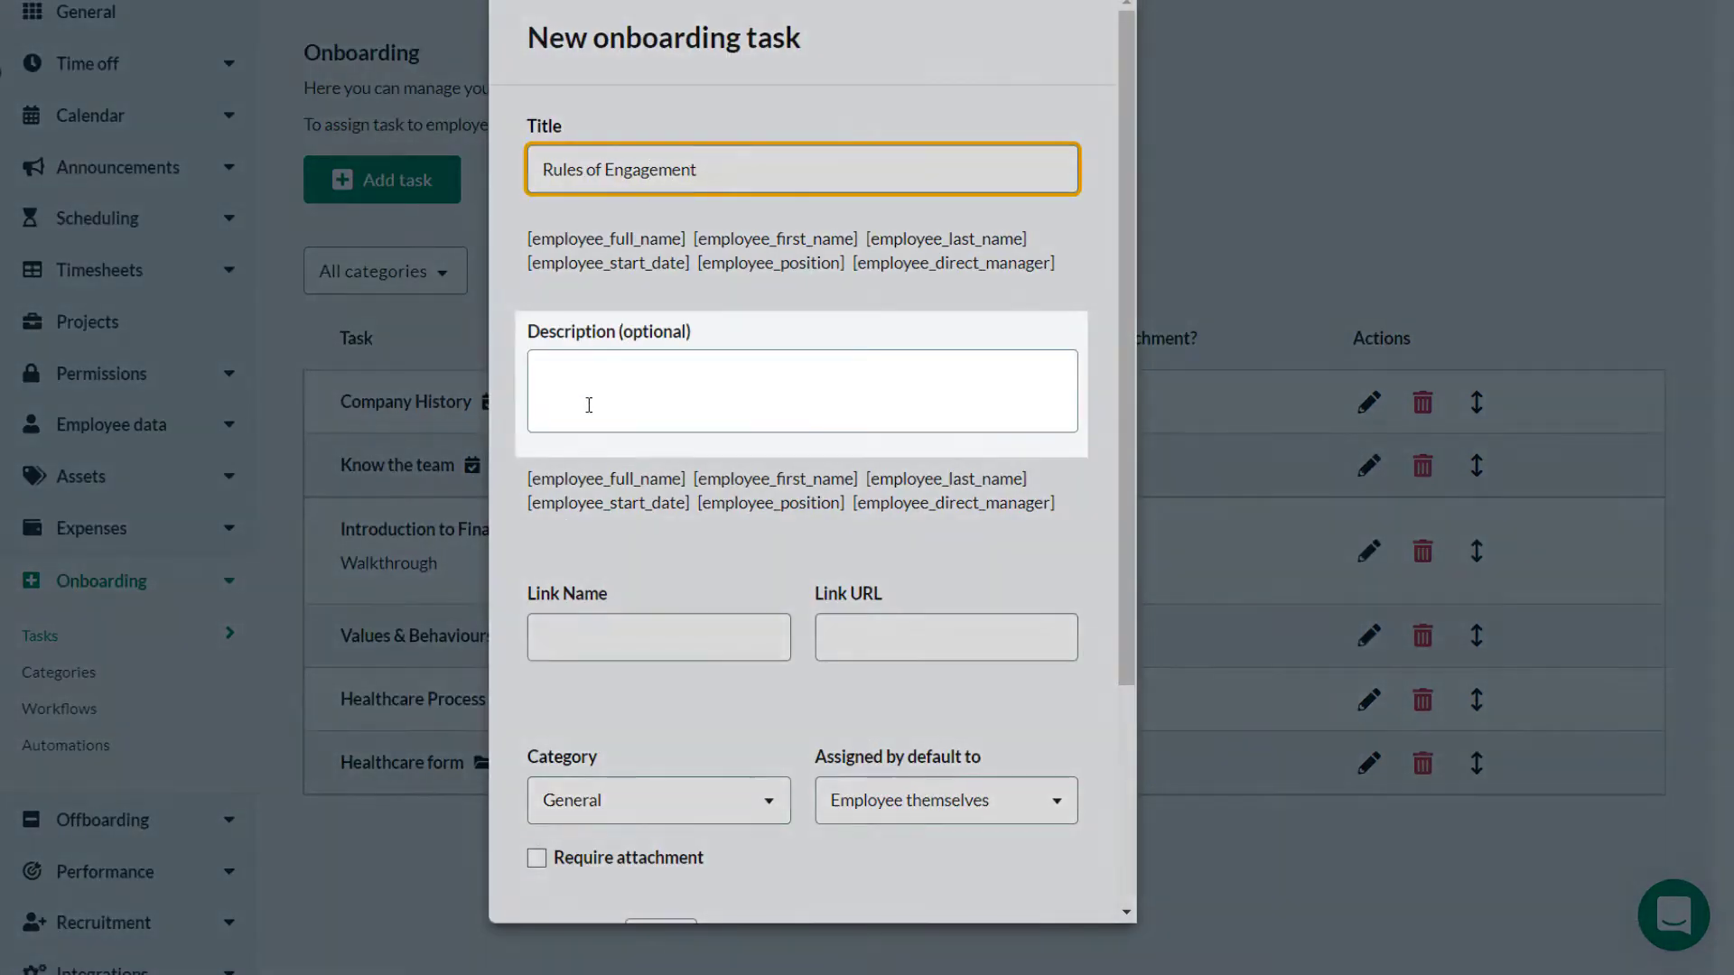
click(589, 392)
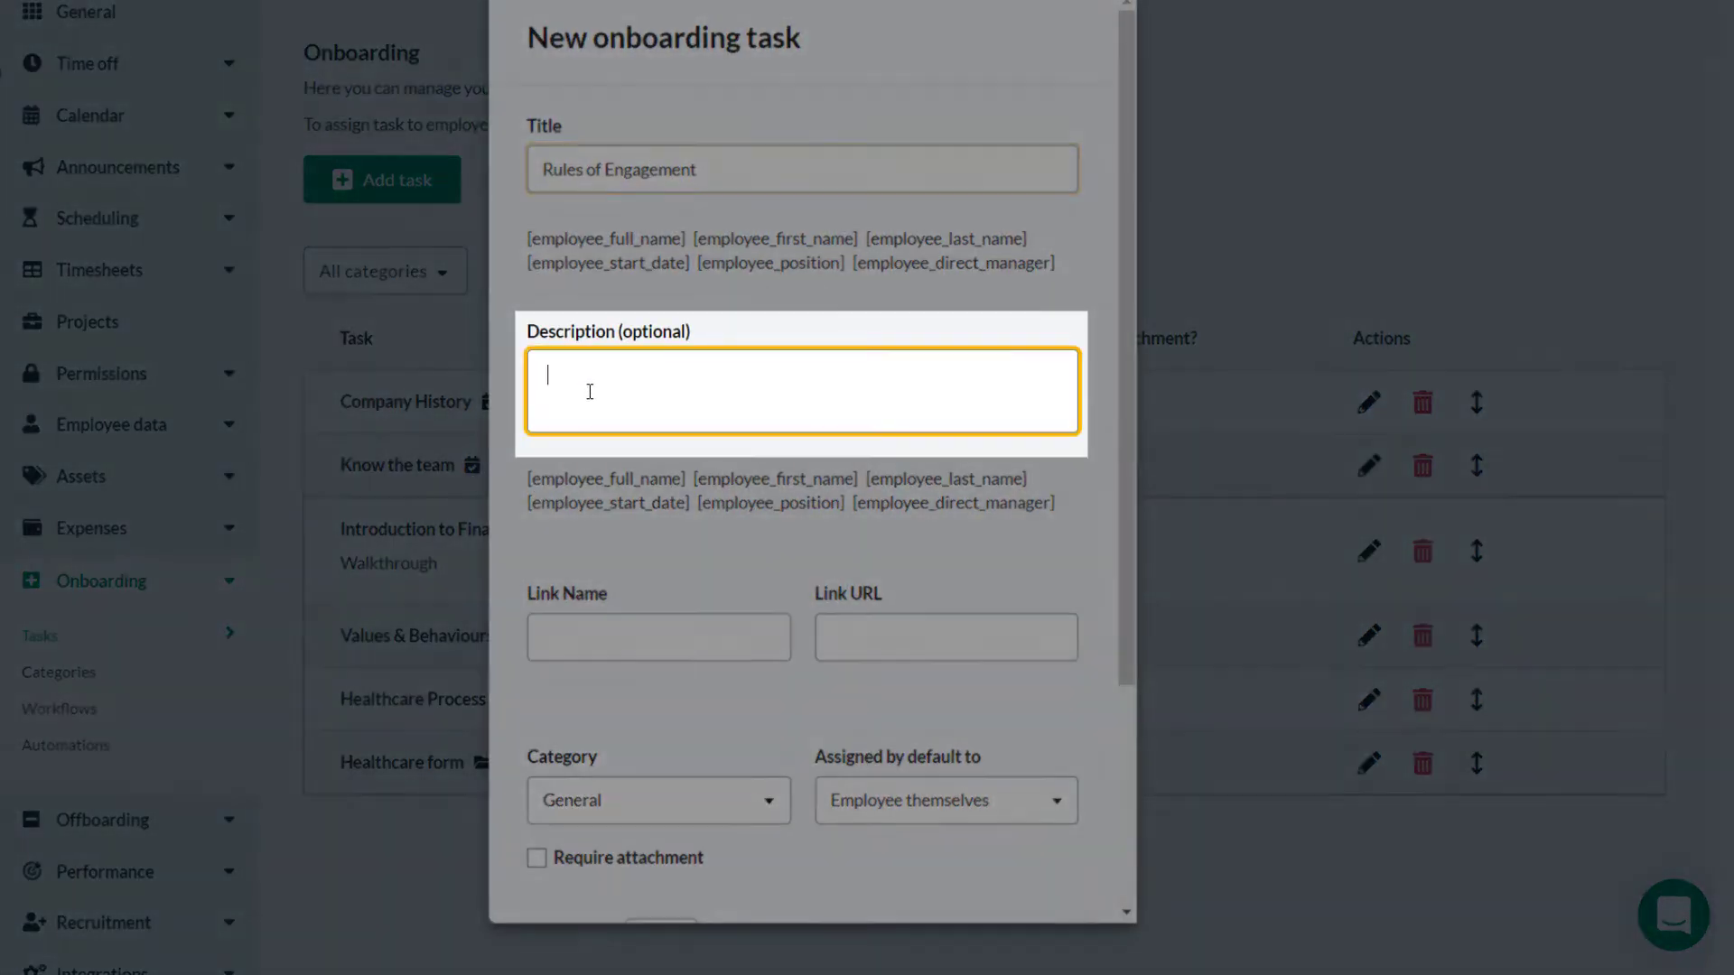
text(discussion with Manager)
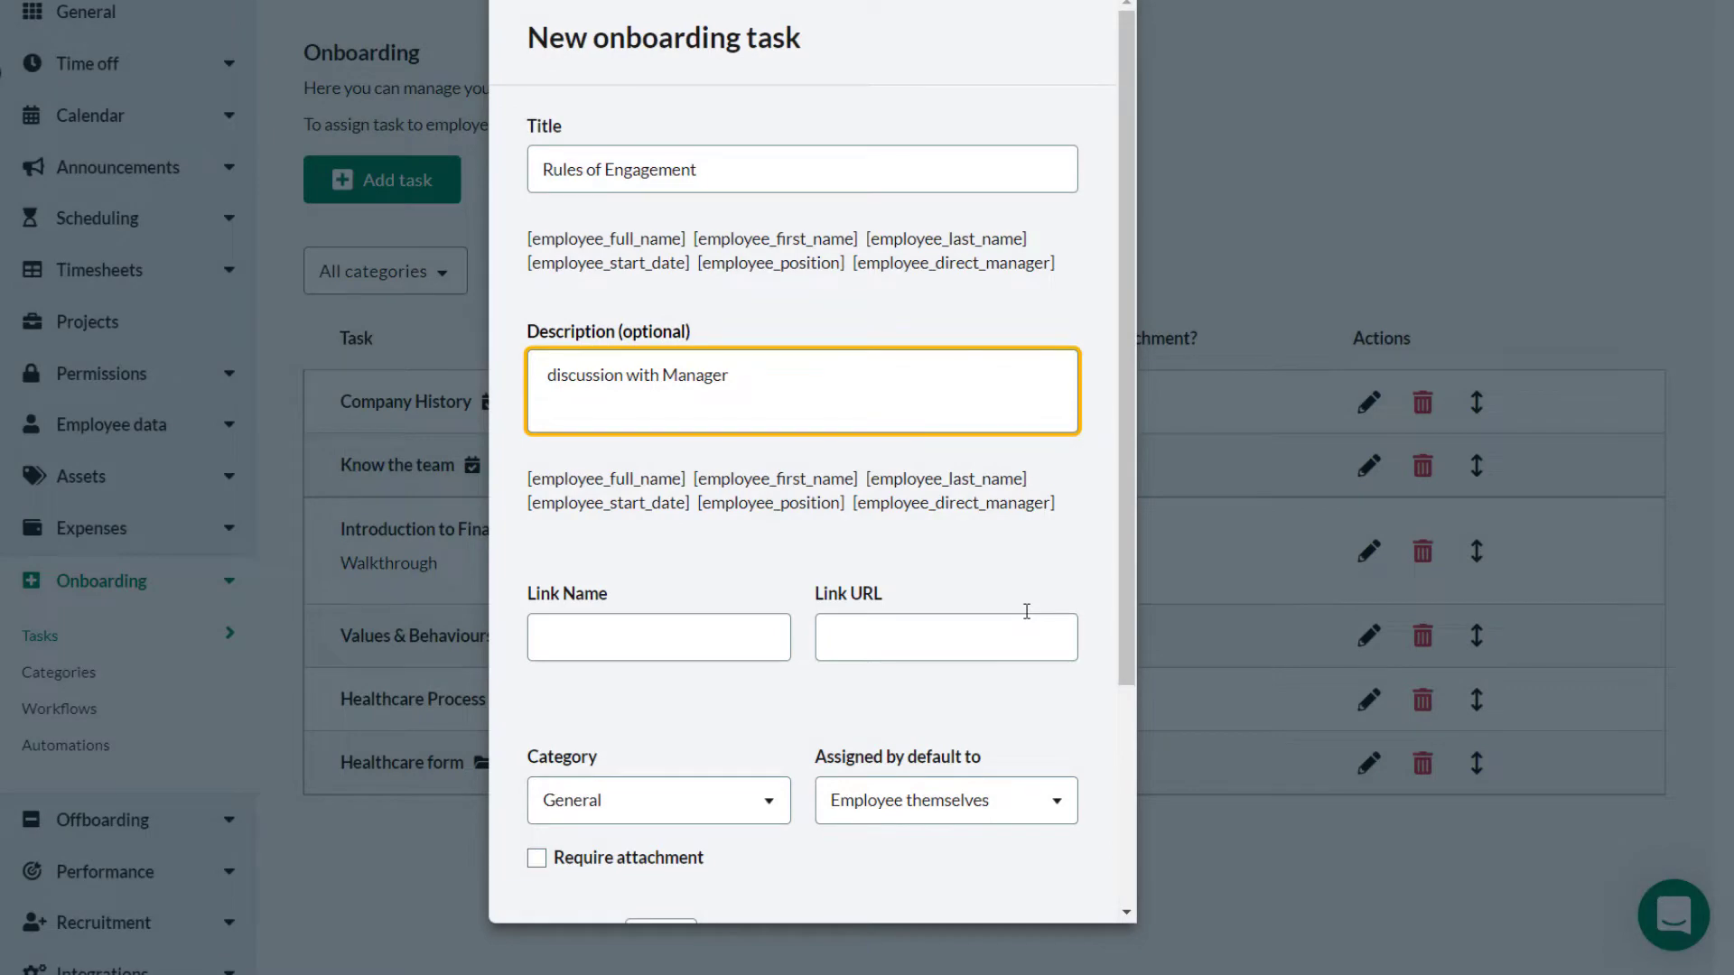
scroll(995, 580, down, 3)
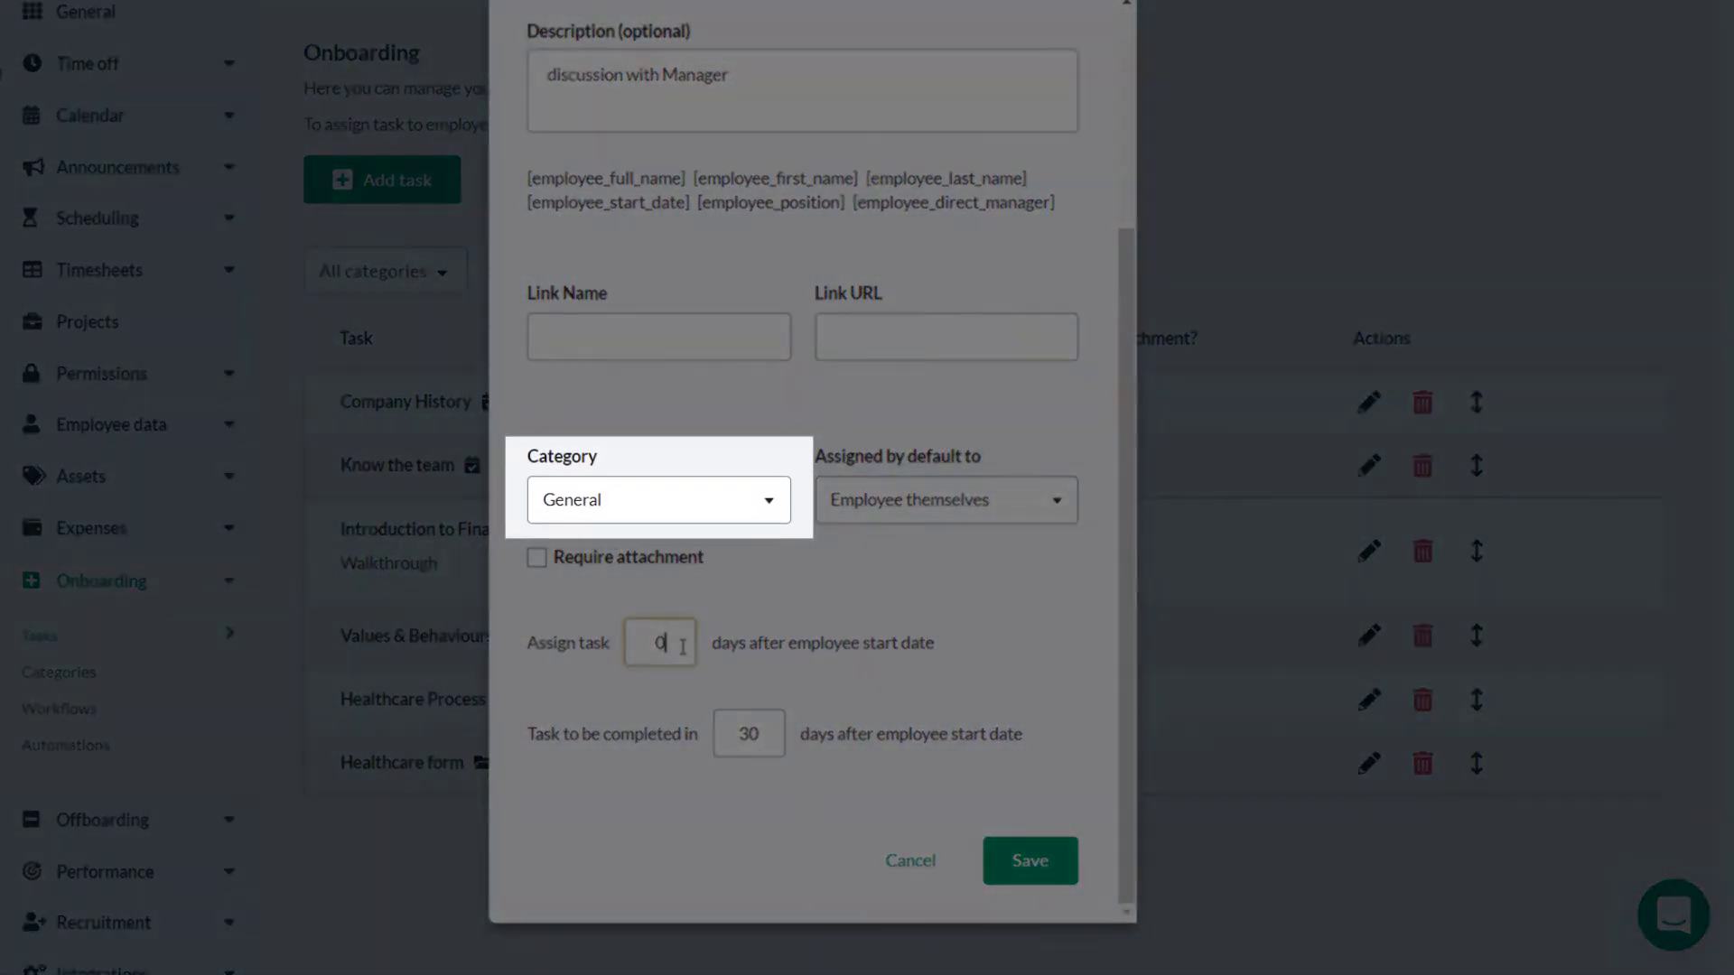
click(660, 643)
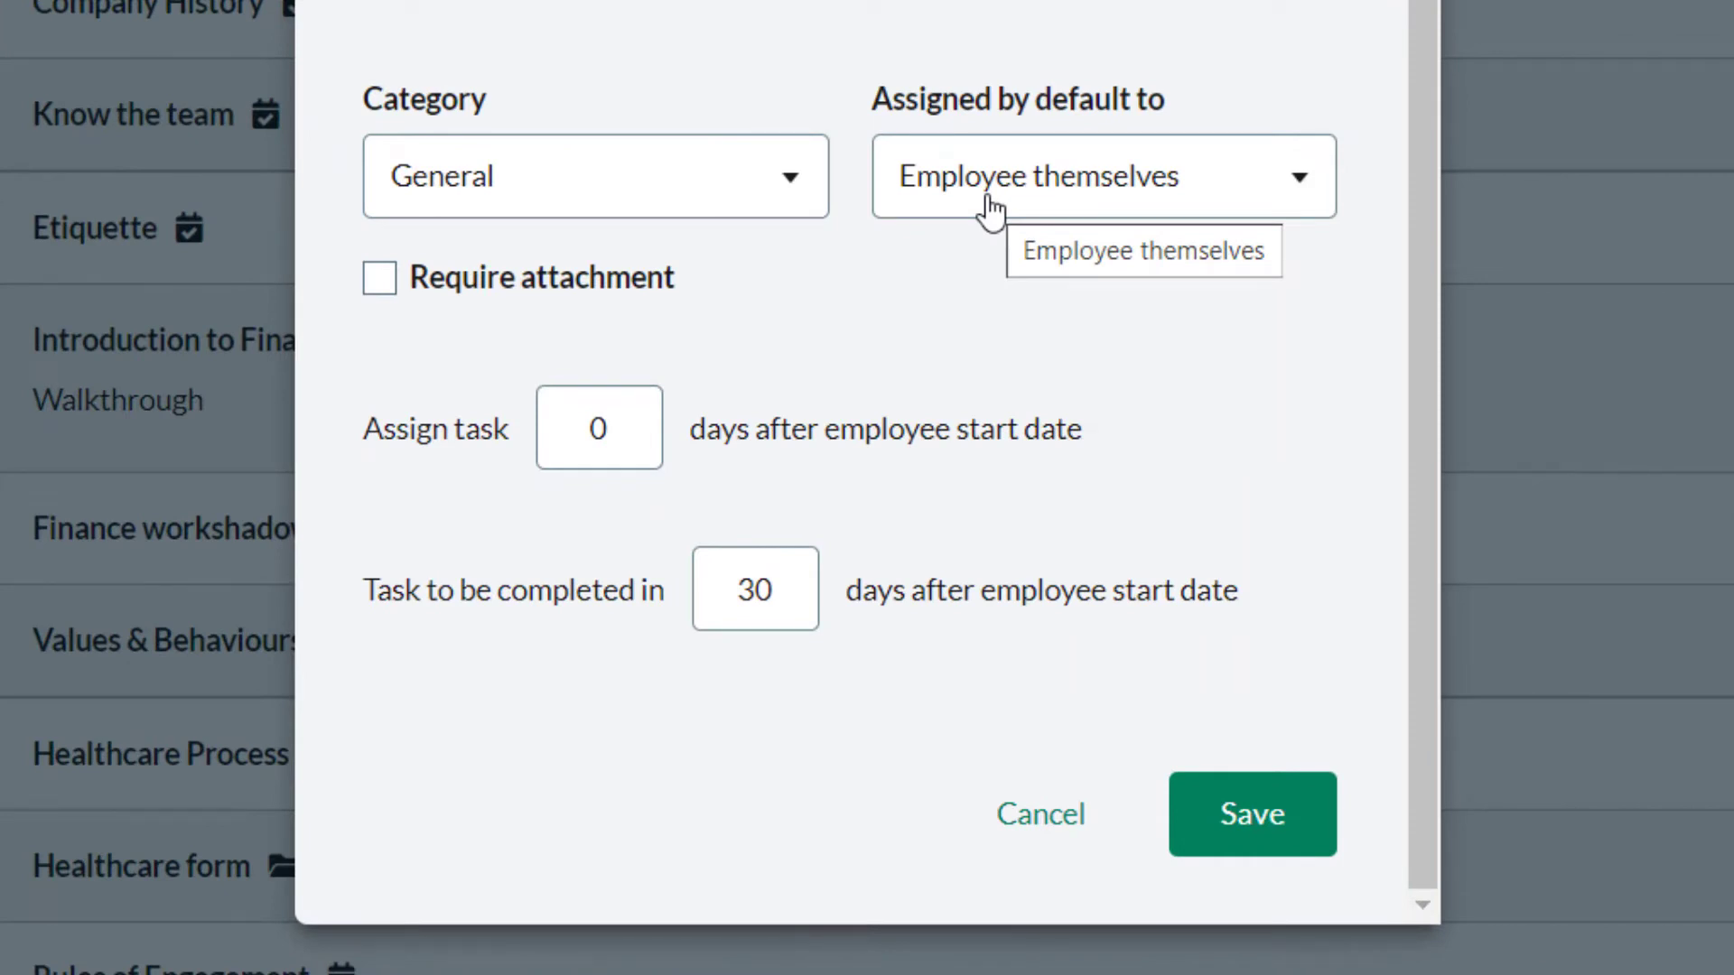
Make a specific employee from the staff list the default assignee, and require an attachment
click(989, 199)
click(1083, 542)
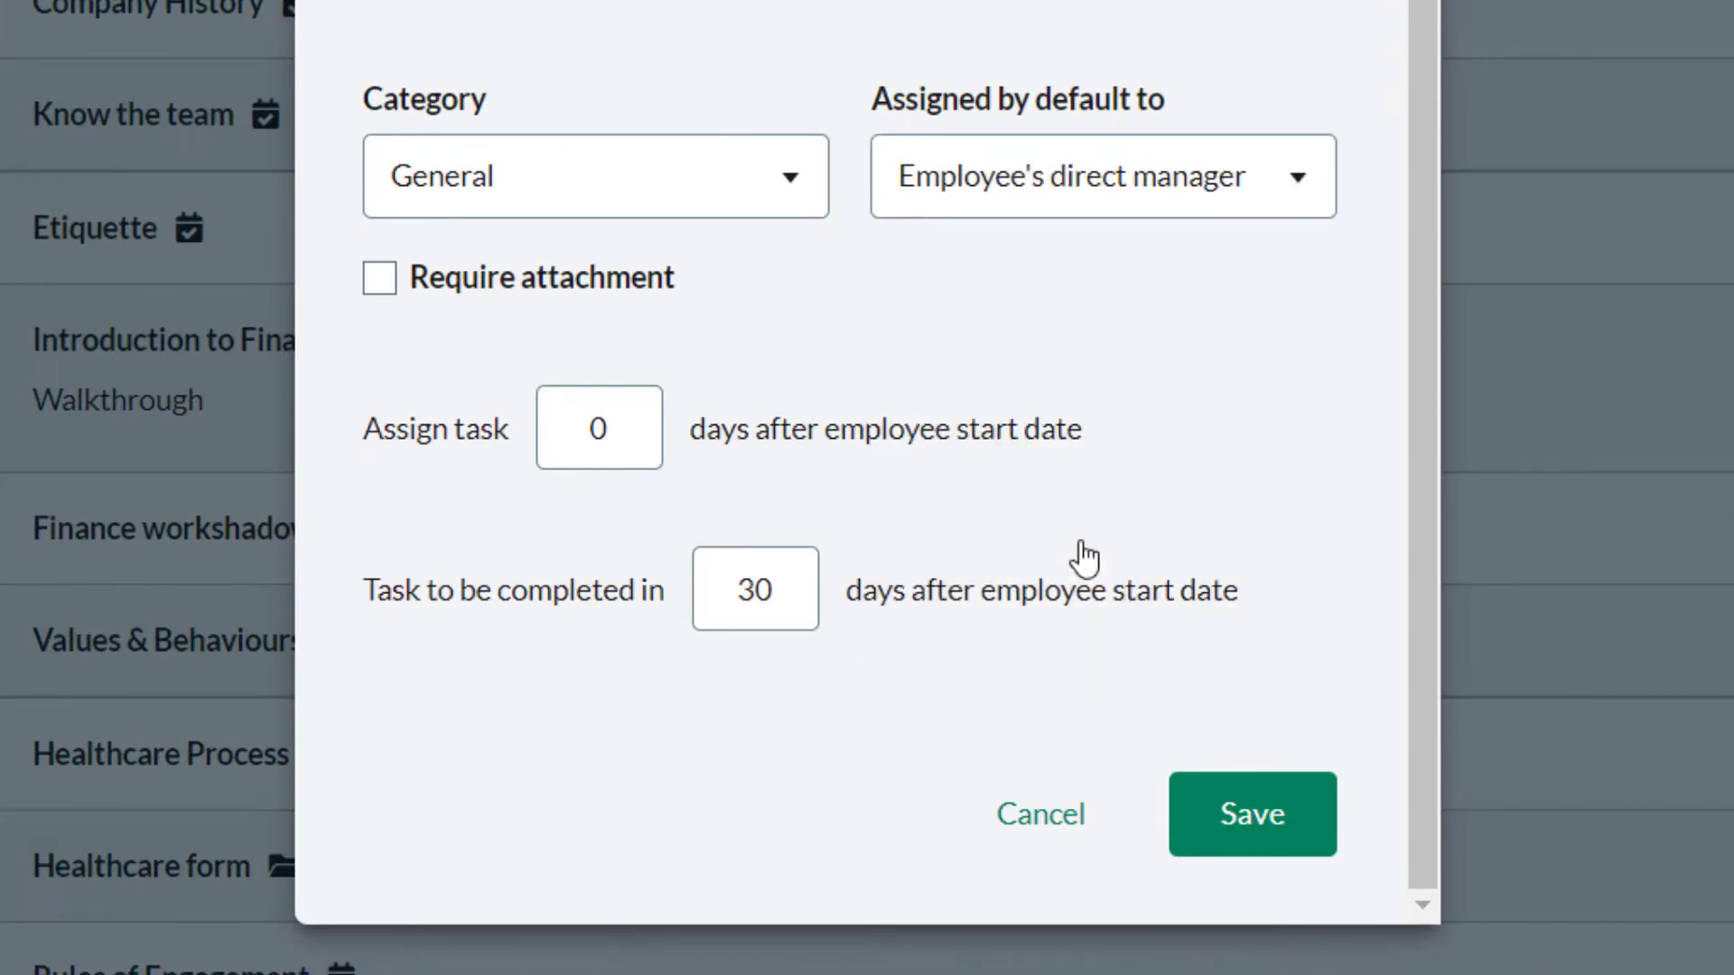
click(1083, 176)
click(1066, 487)
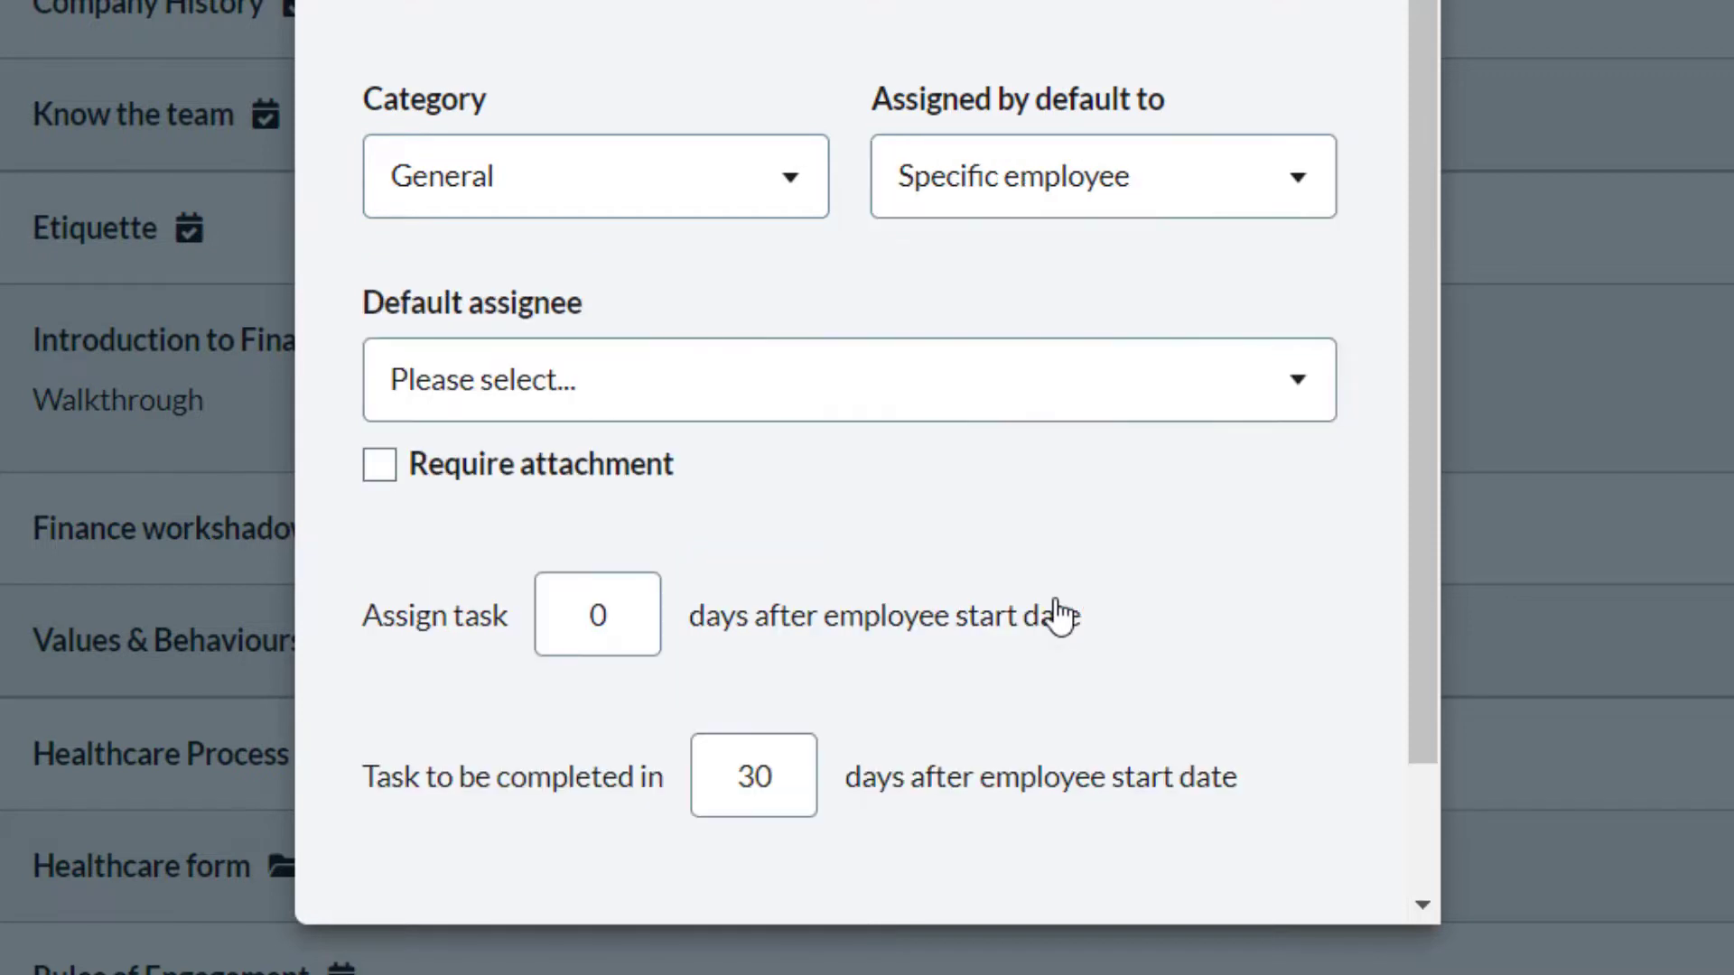
click(492, 397)
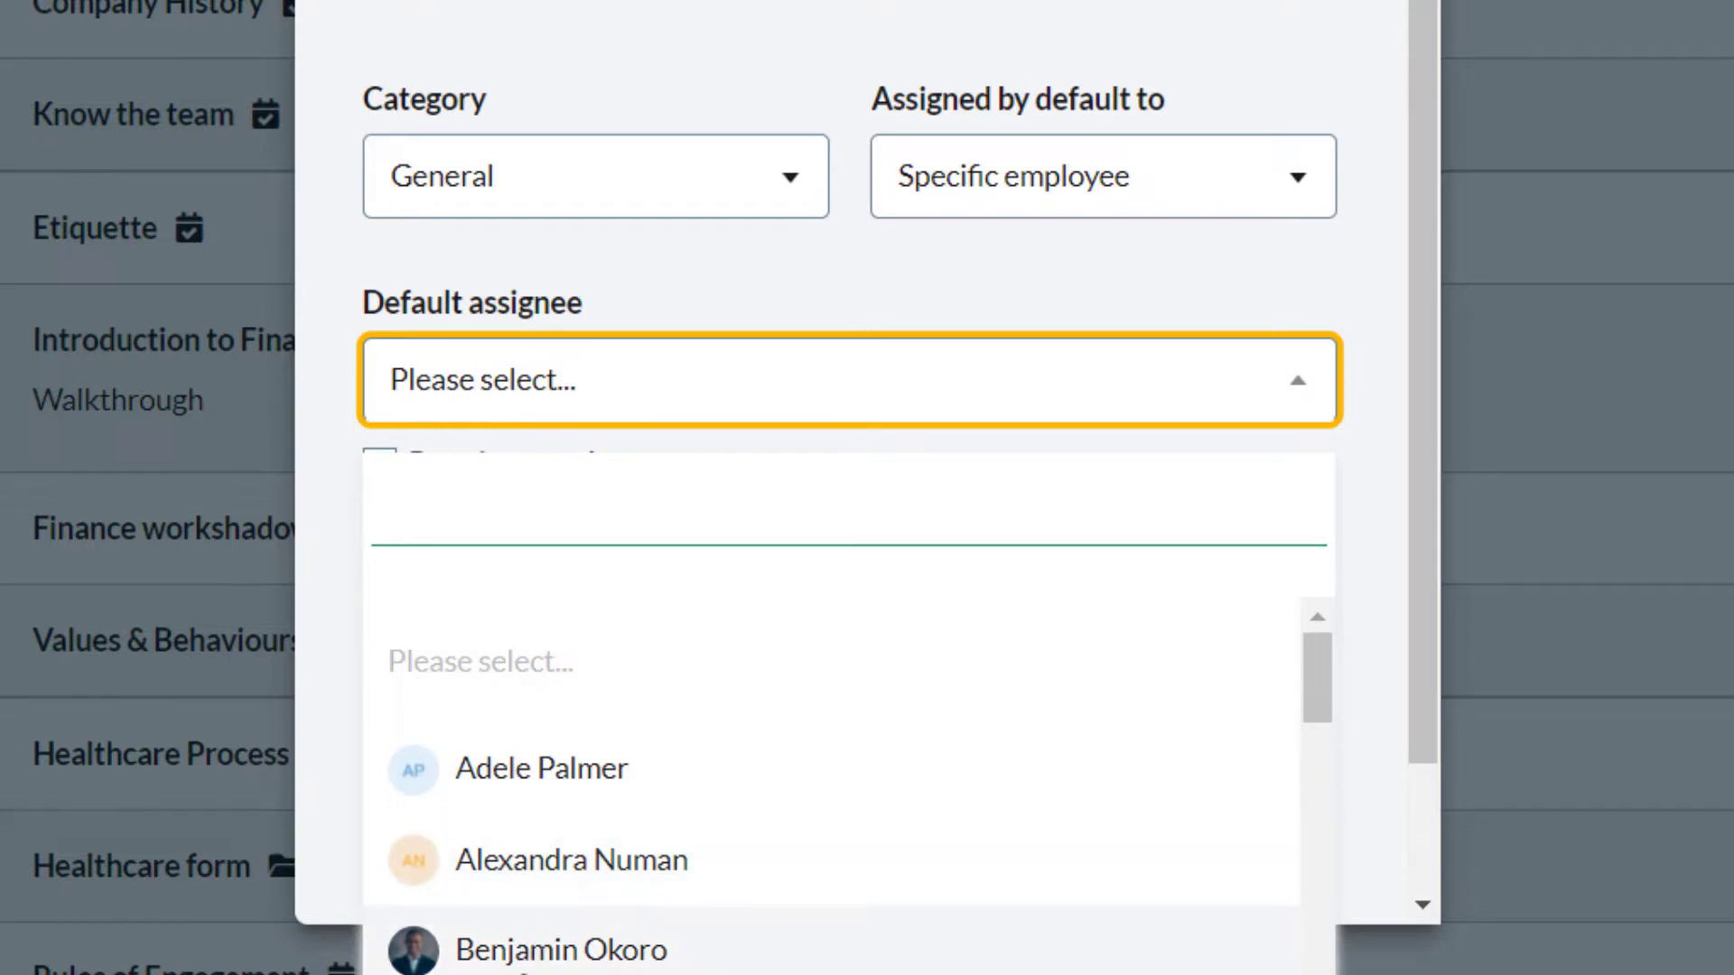
click(596, 948)
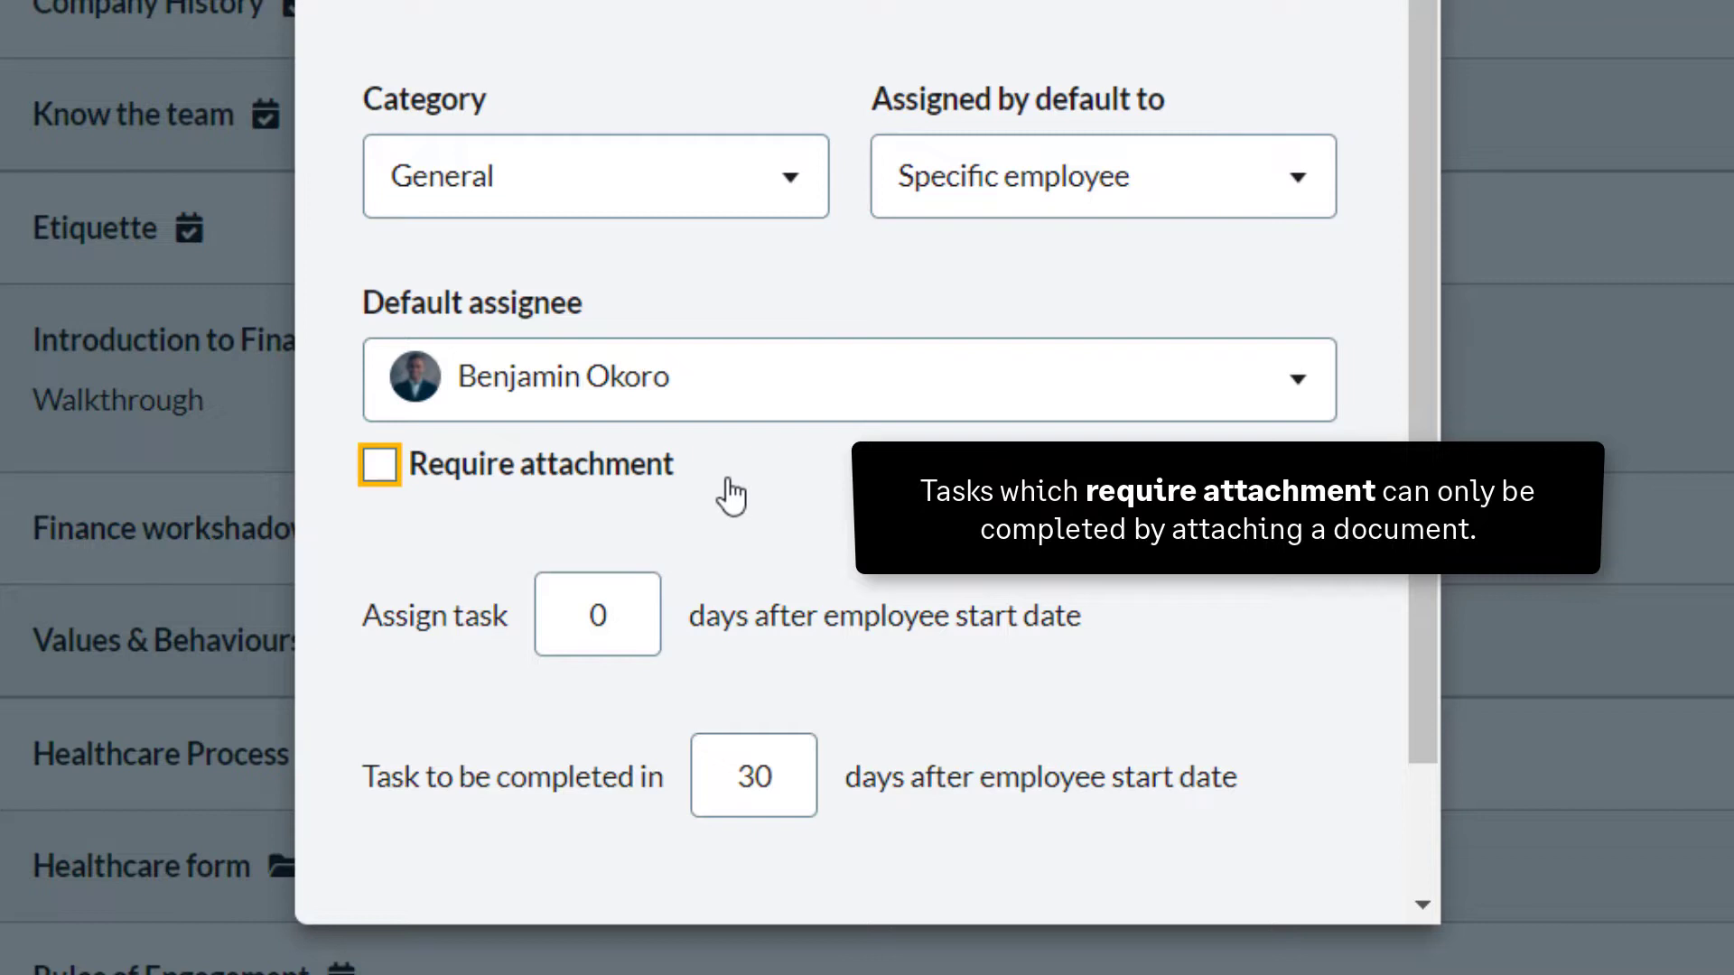
click(380, 469)
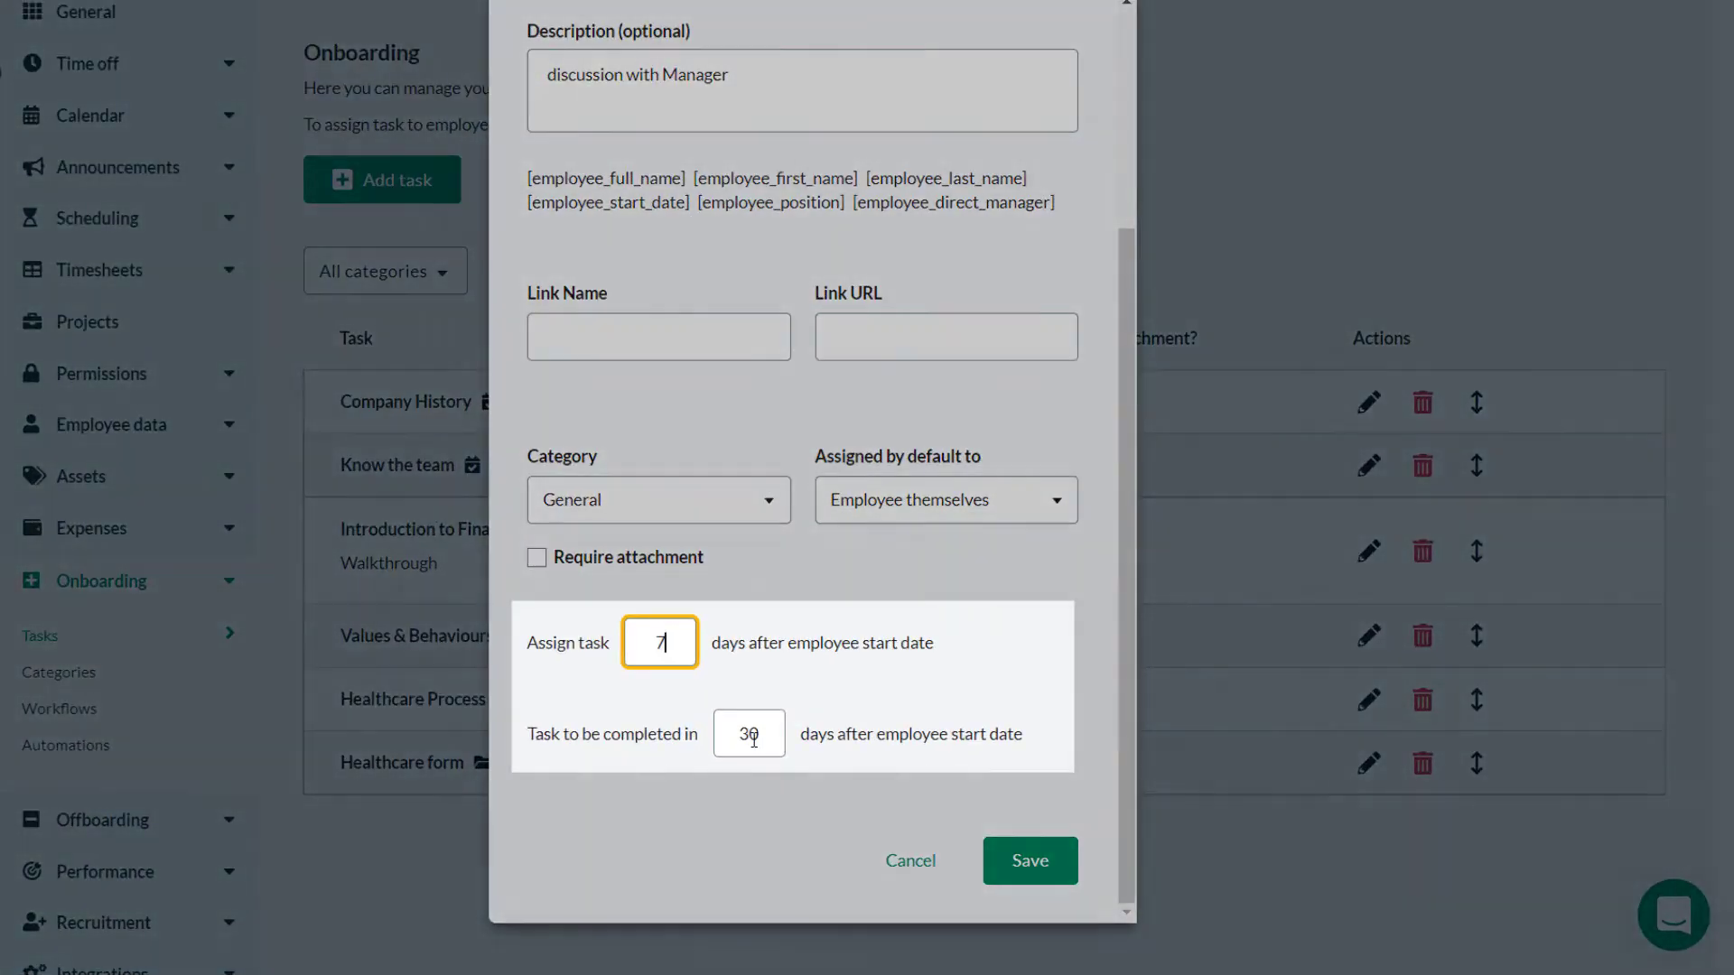
Assign the task after 7 days, keep 30 days to complete, and save Rules of Engagement
text(7)
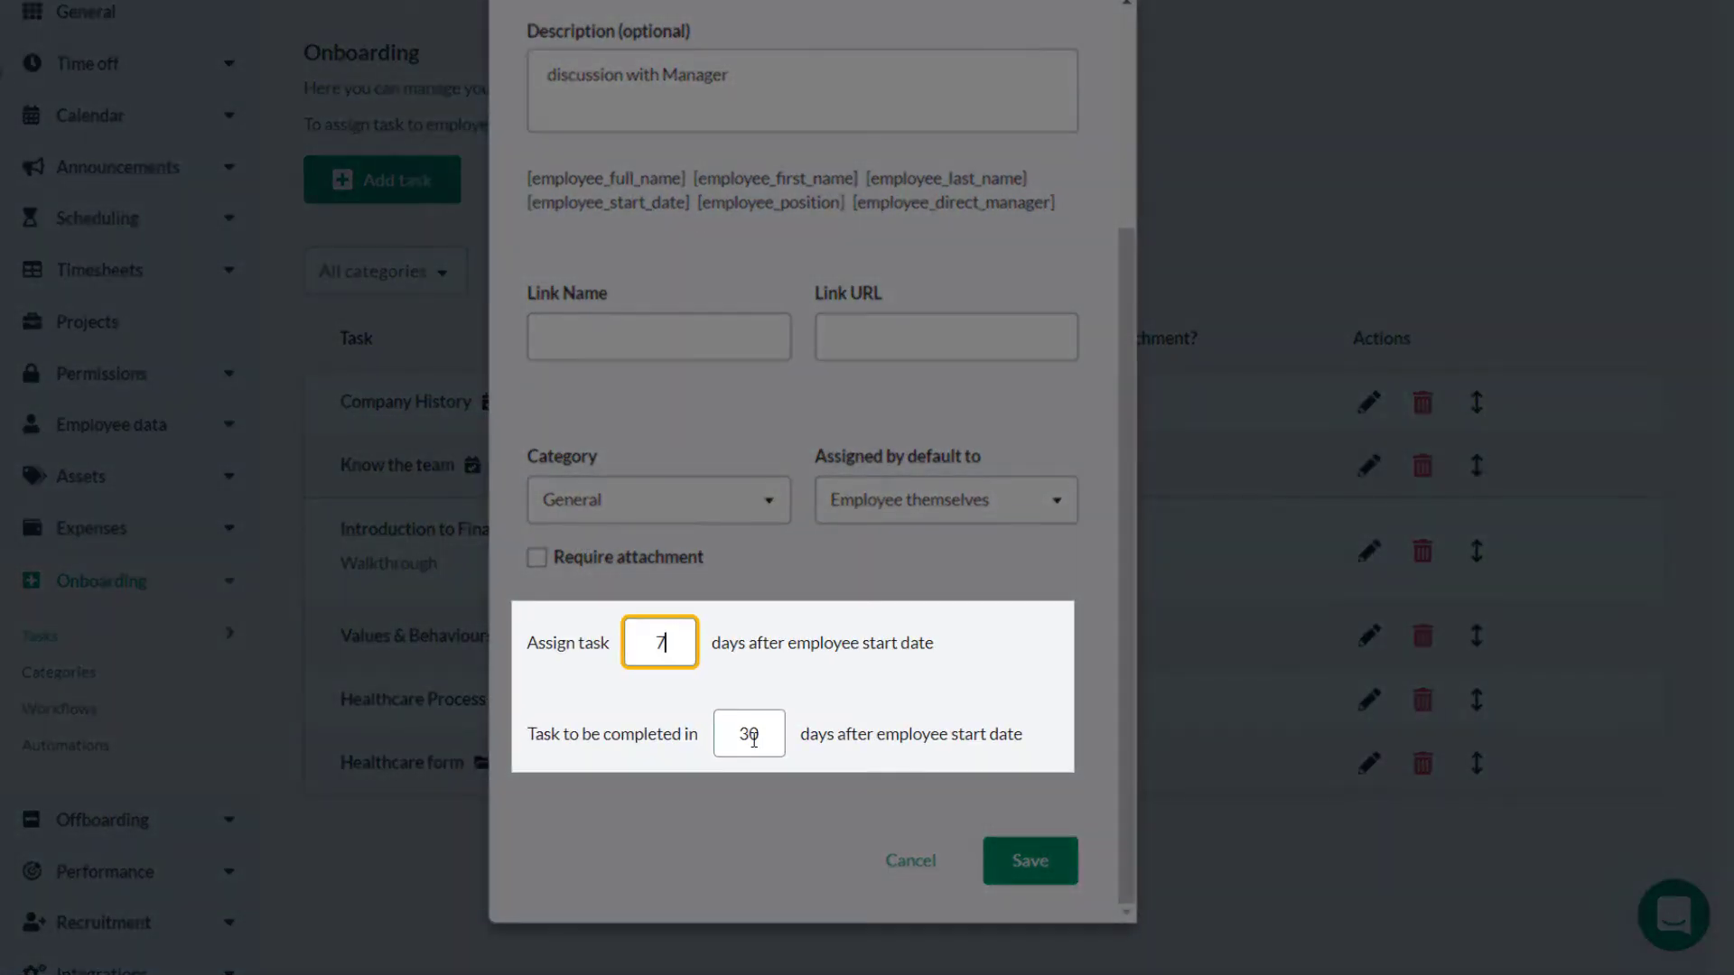
click(767, 736)
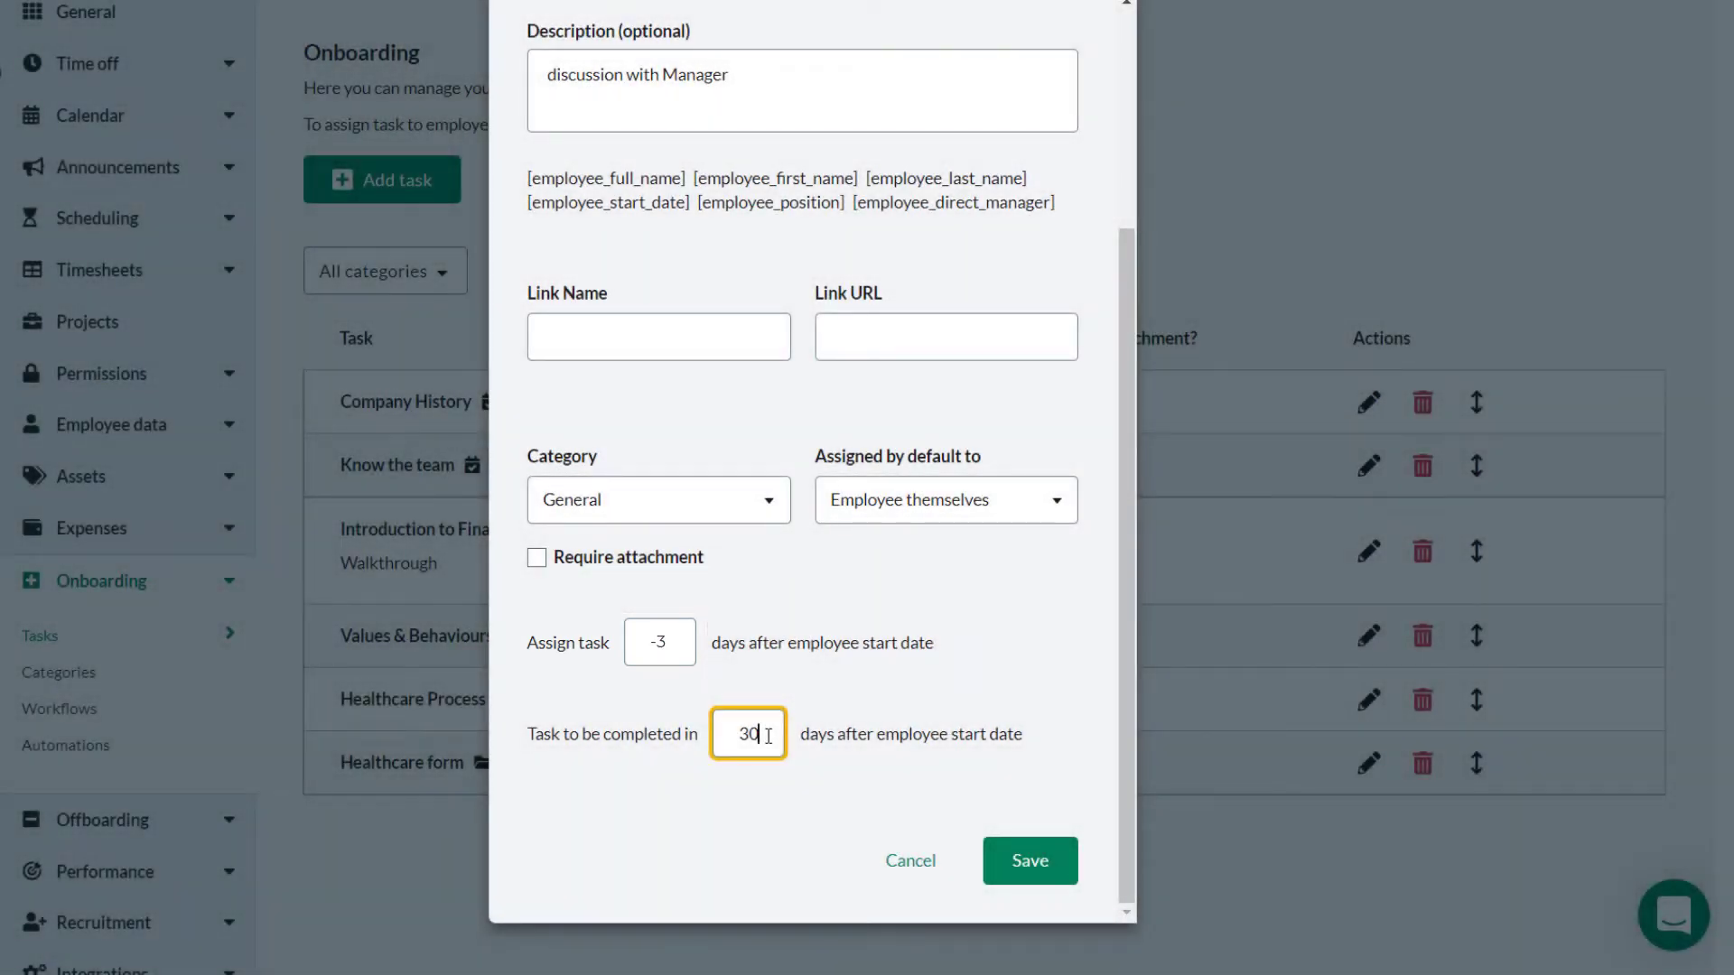
click(1014, 872)
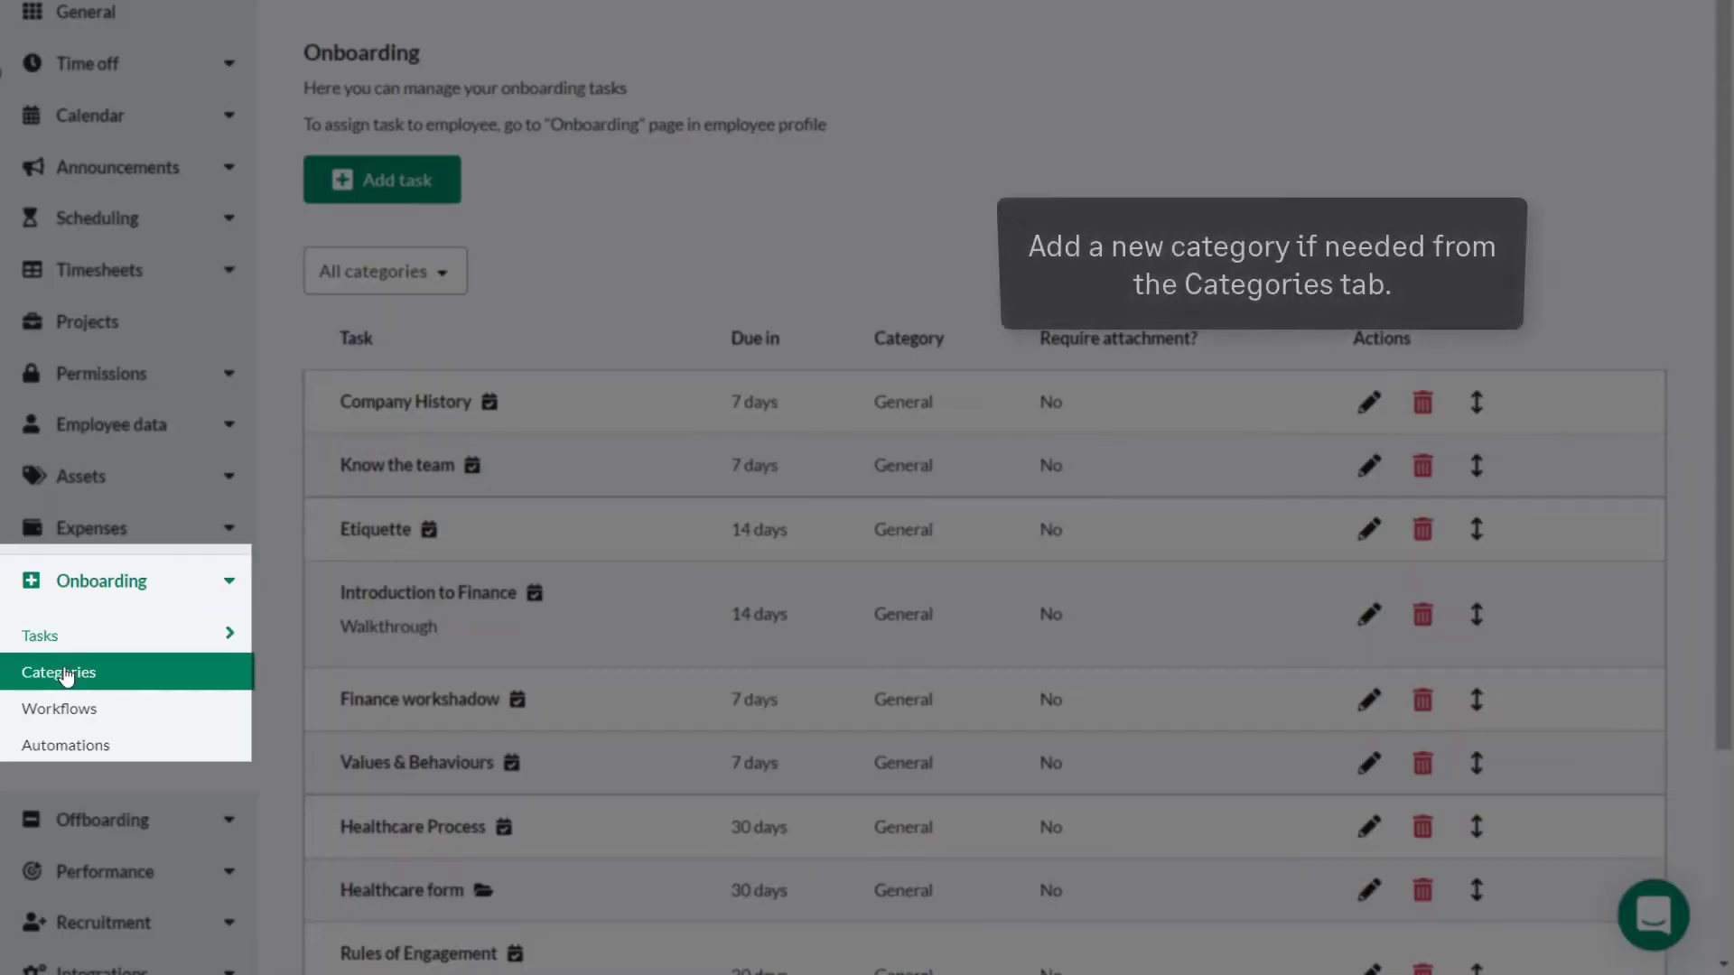
Add a new onboarding category titled 'Finance' under Categories and save it
click(61, 676)
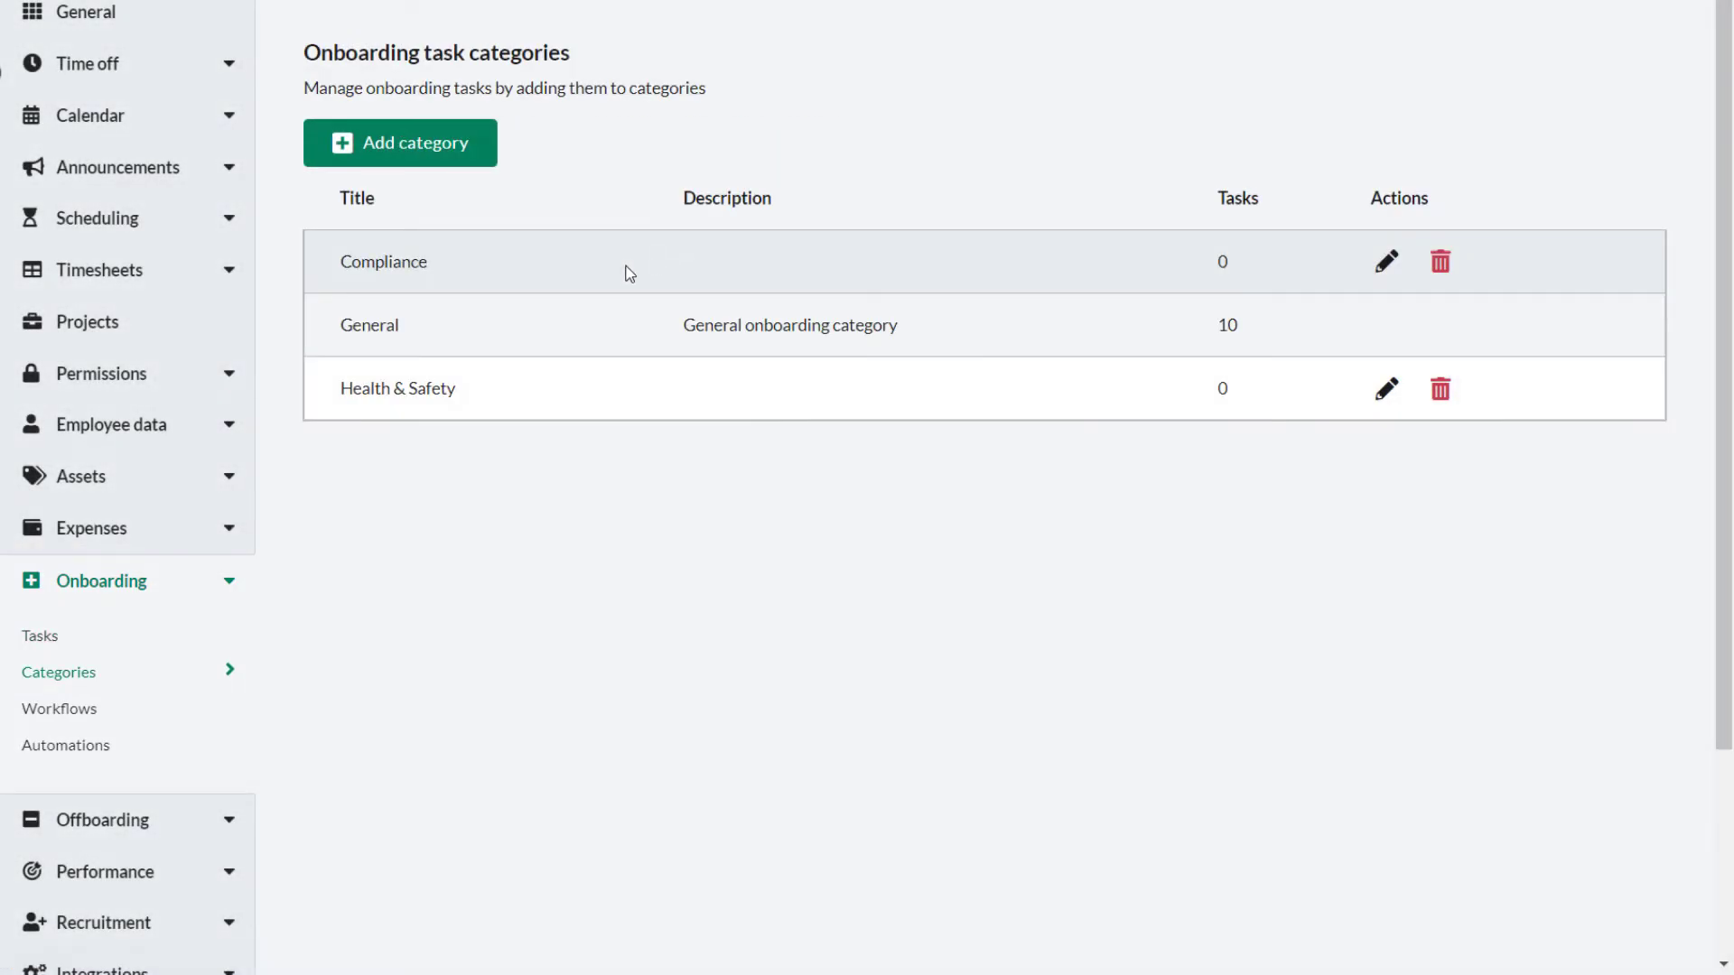
click(402, 159)
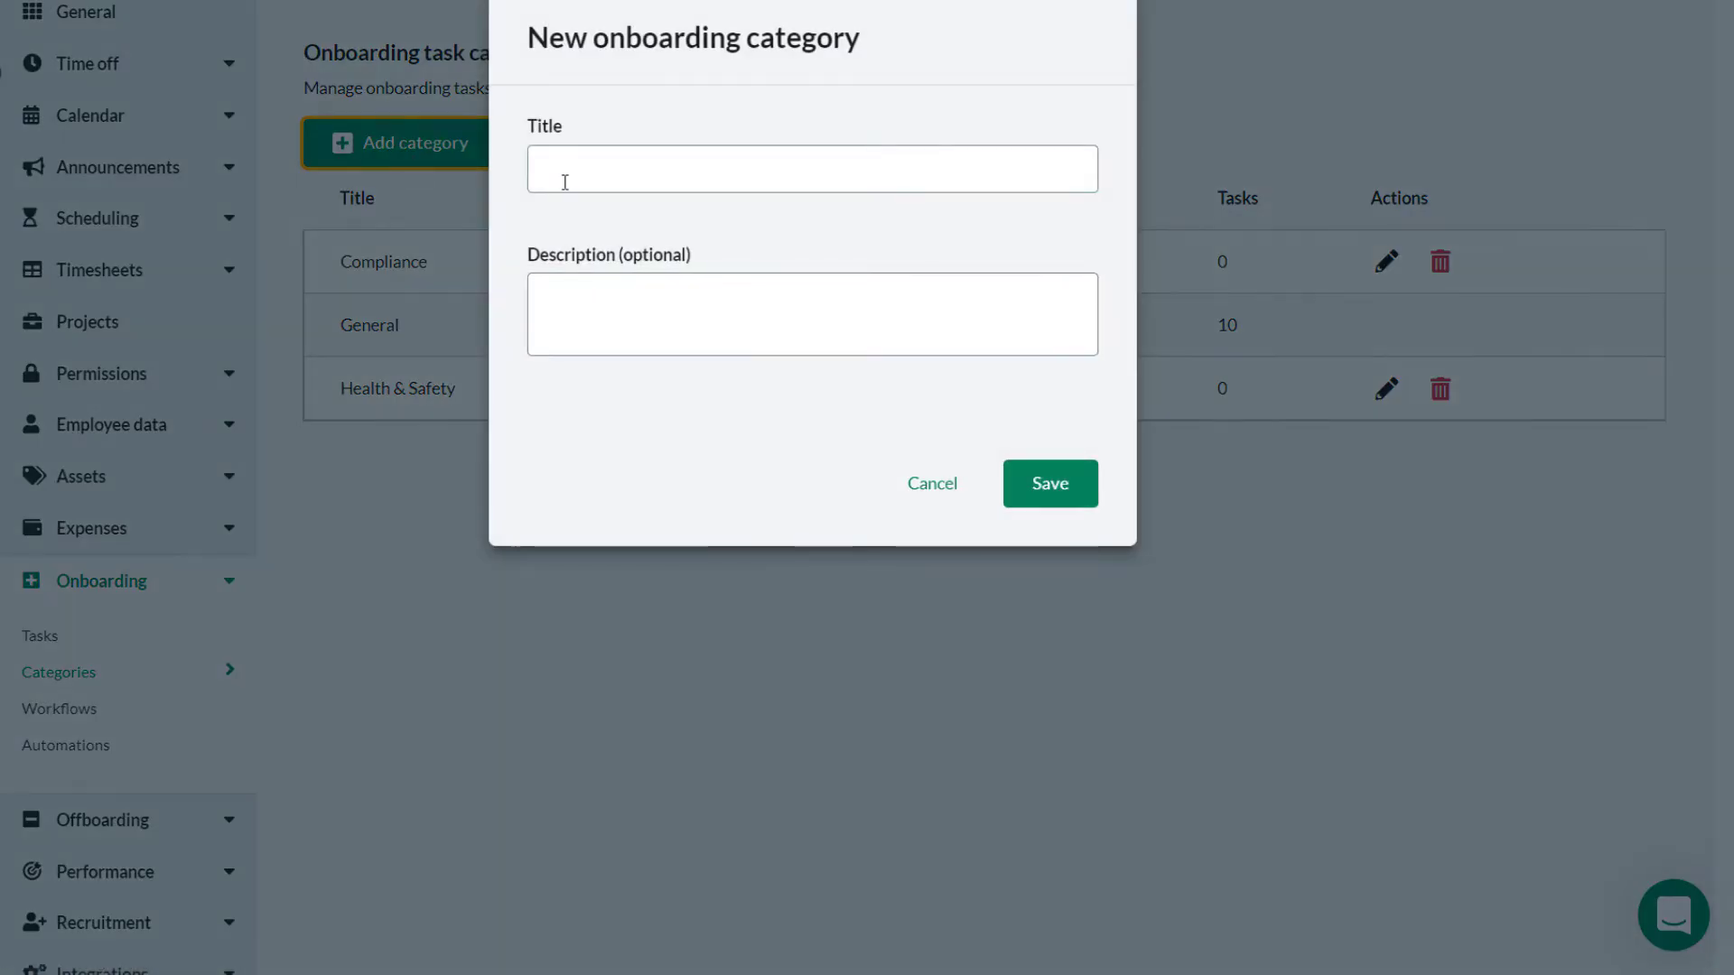
click(566, 183)
text(Finance)
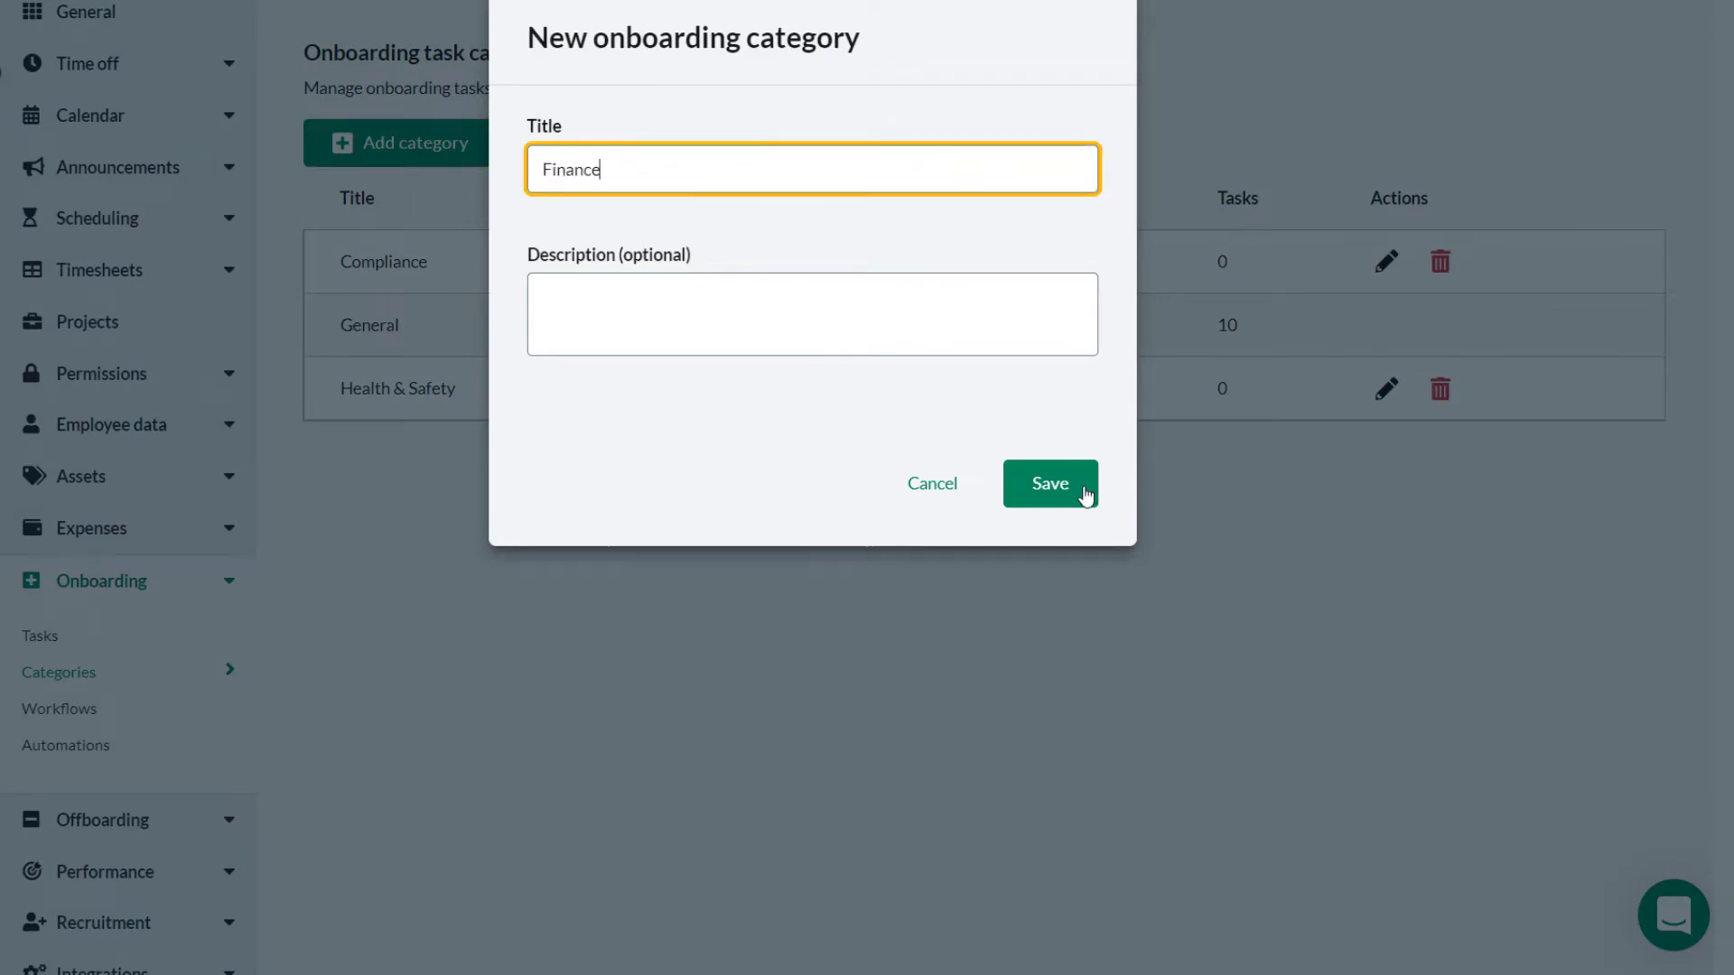
click(1055, 495)
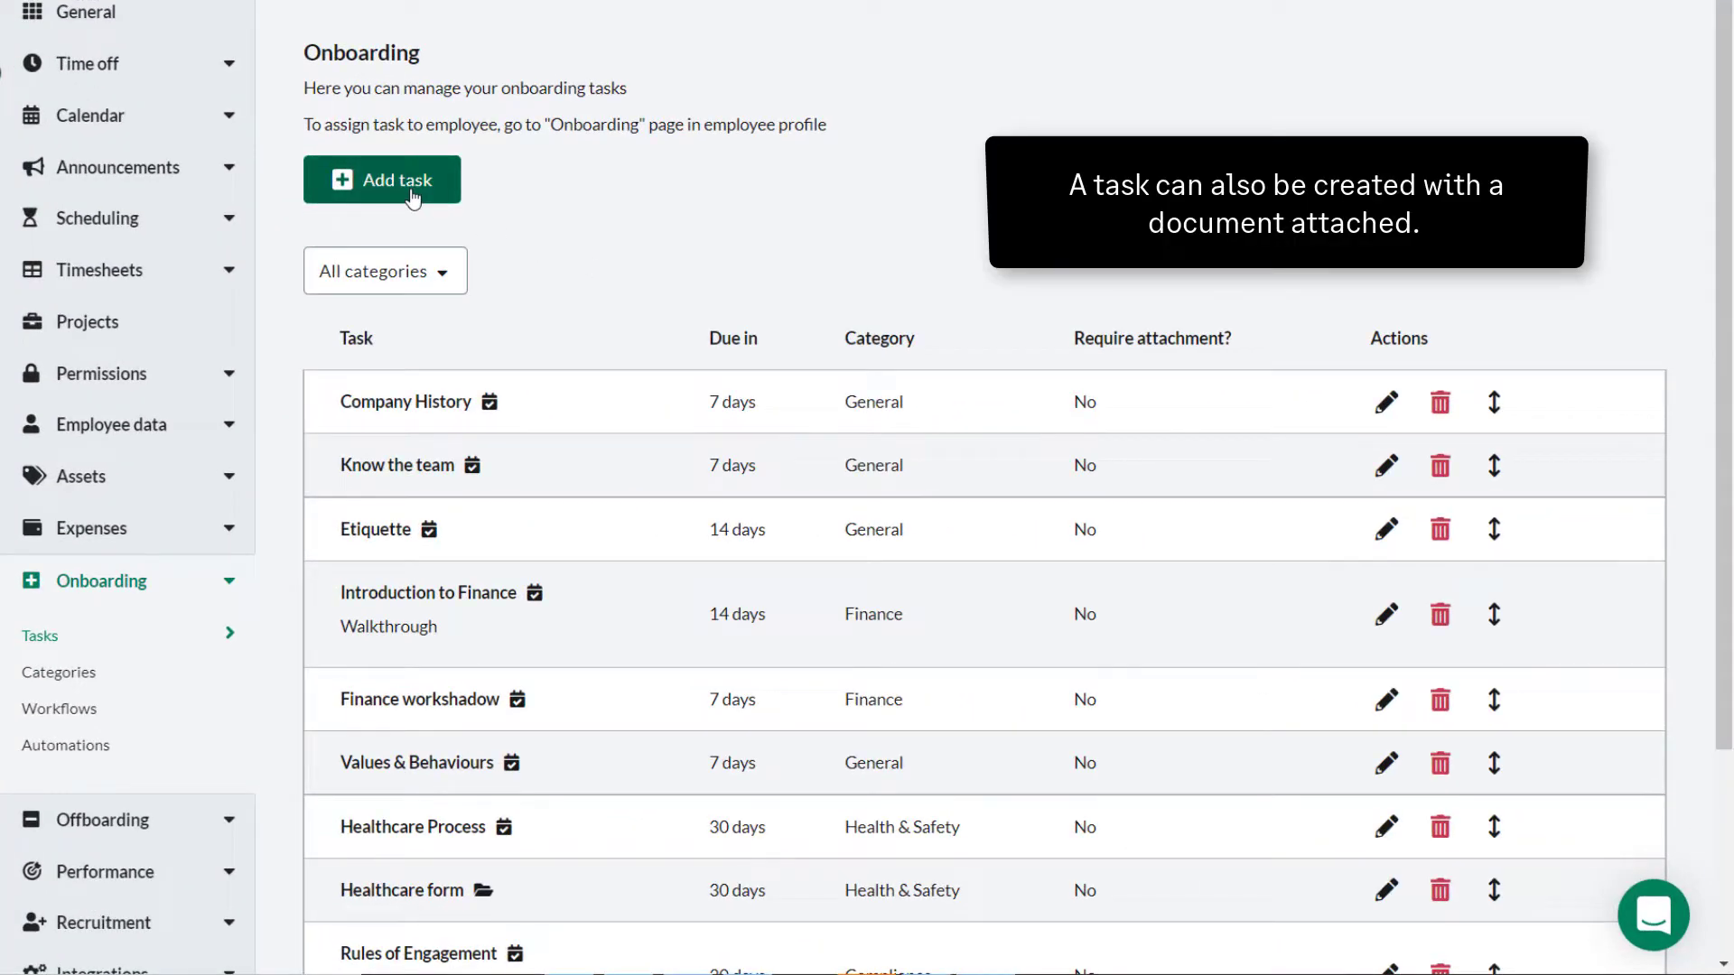
Start a Document task titled 'Gym Membership' with Gym_Membership_Form.docx attached
click(430, 180)
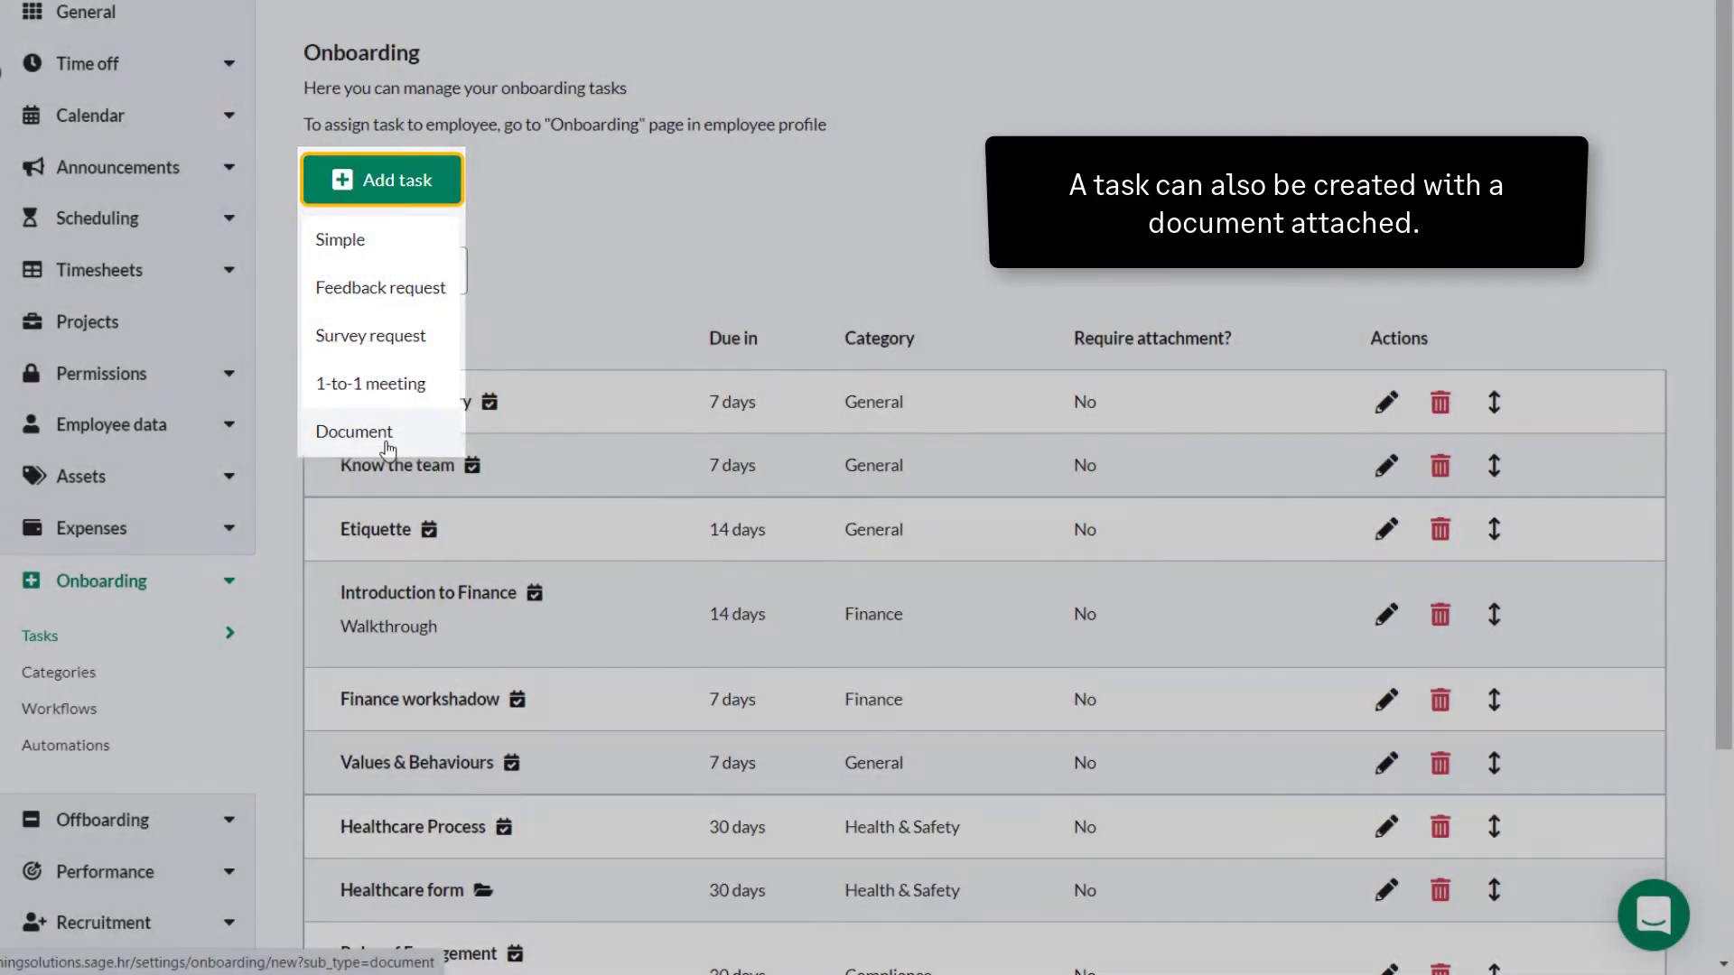
click(398, 432)
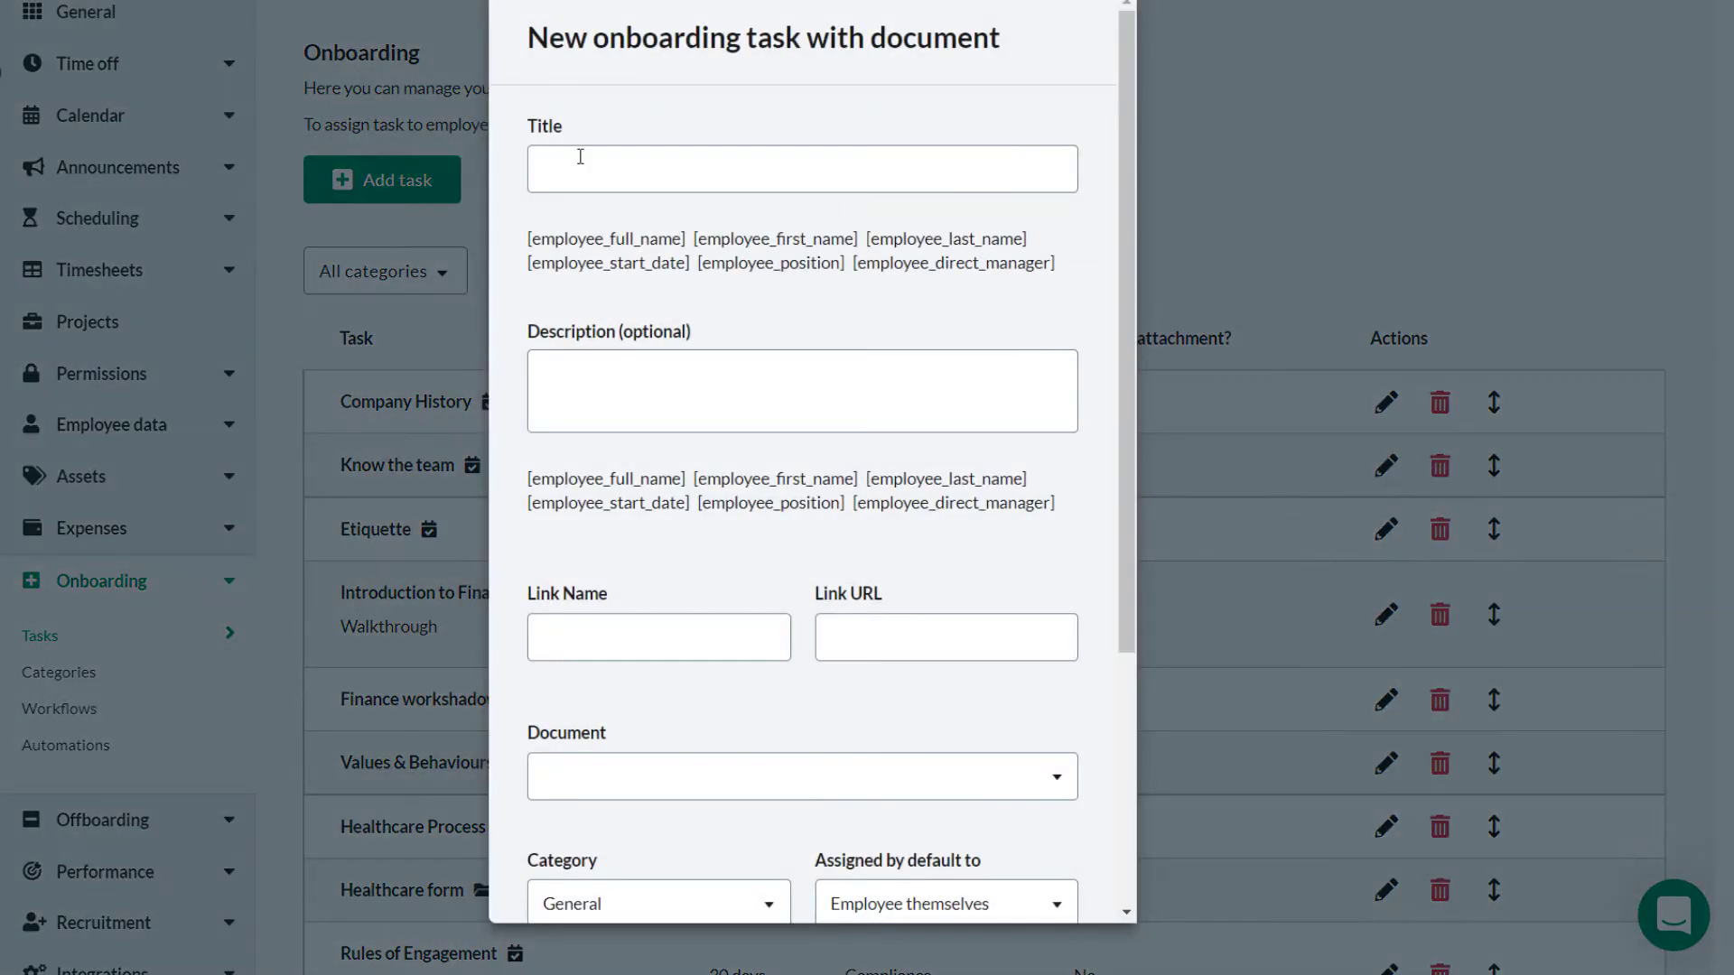
click(580, 162)
text(Gym Membership)
scroll(858, 456, down, 4)
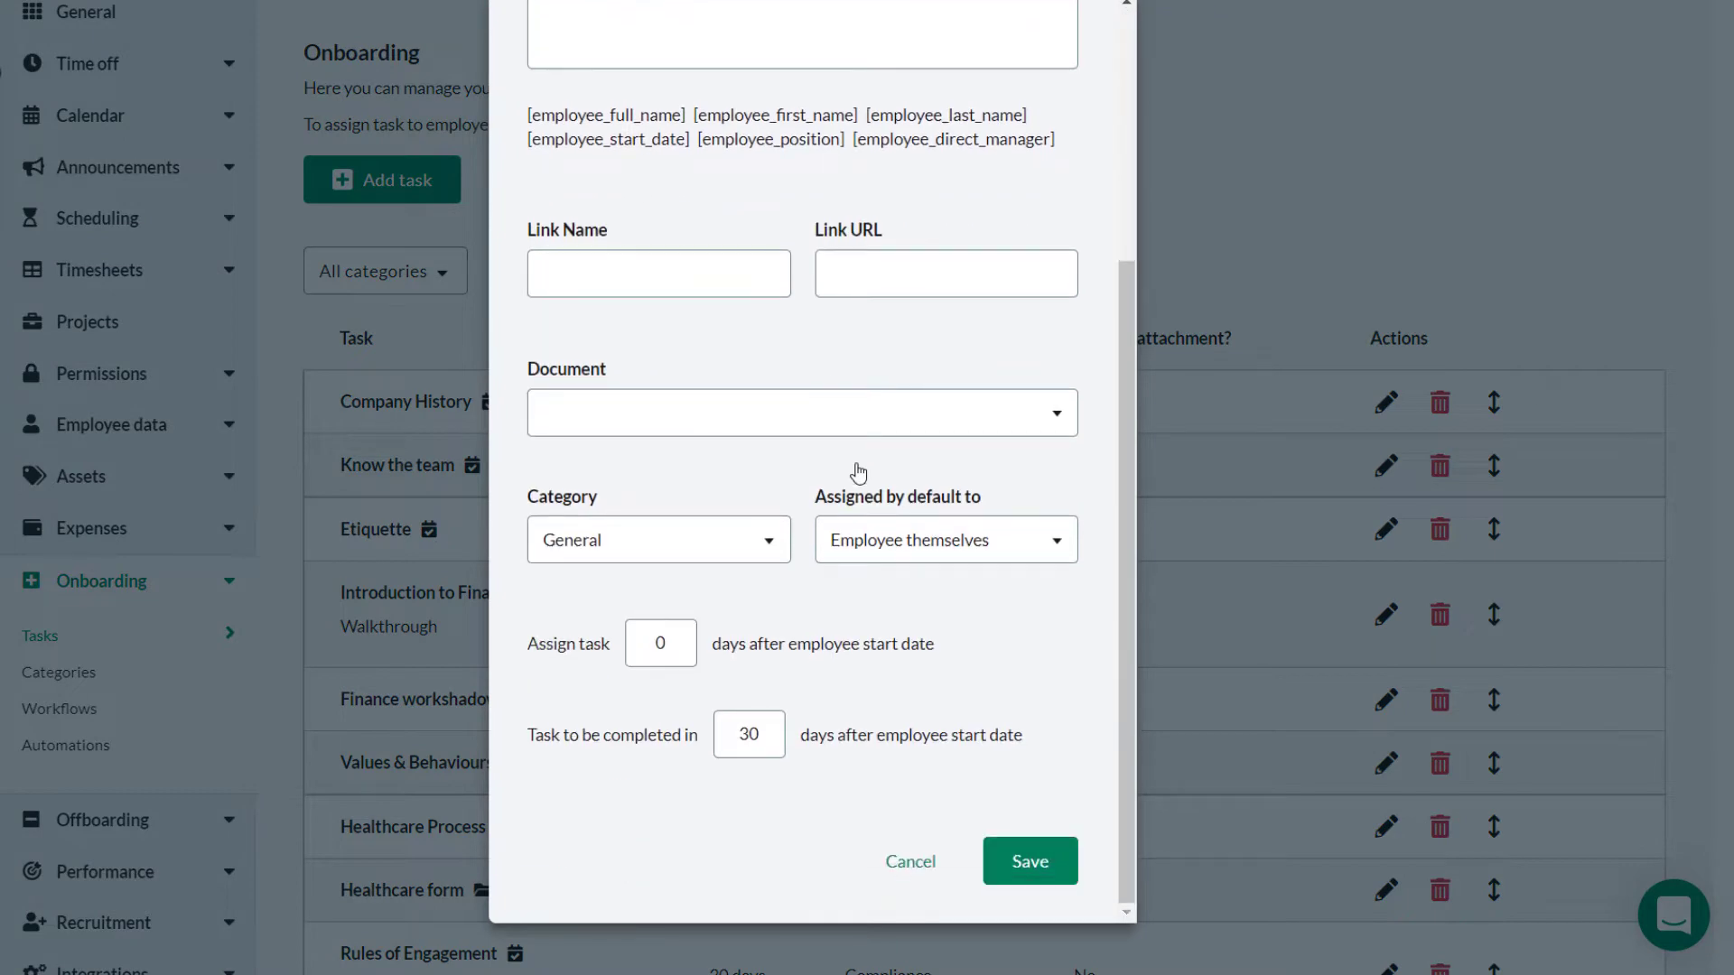
click(739, 418)
scroll(1070, 668, down, 2)
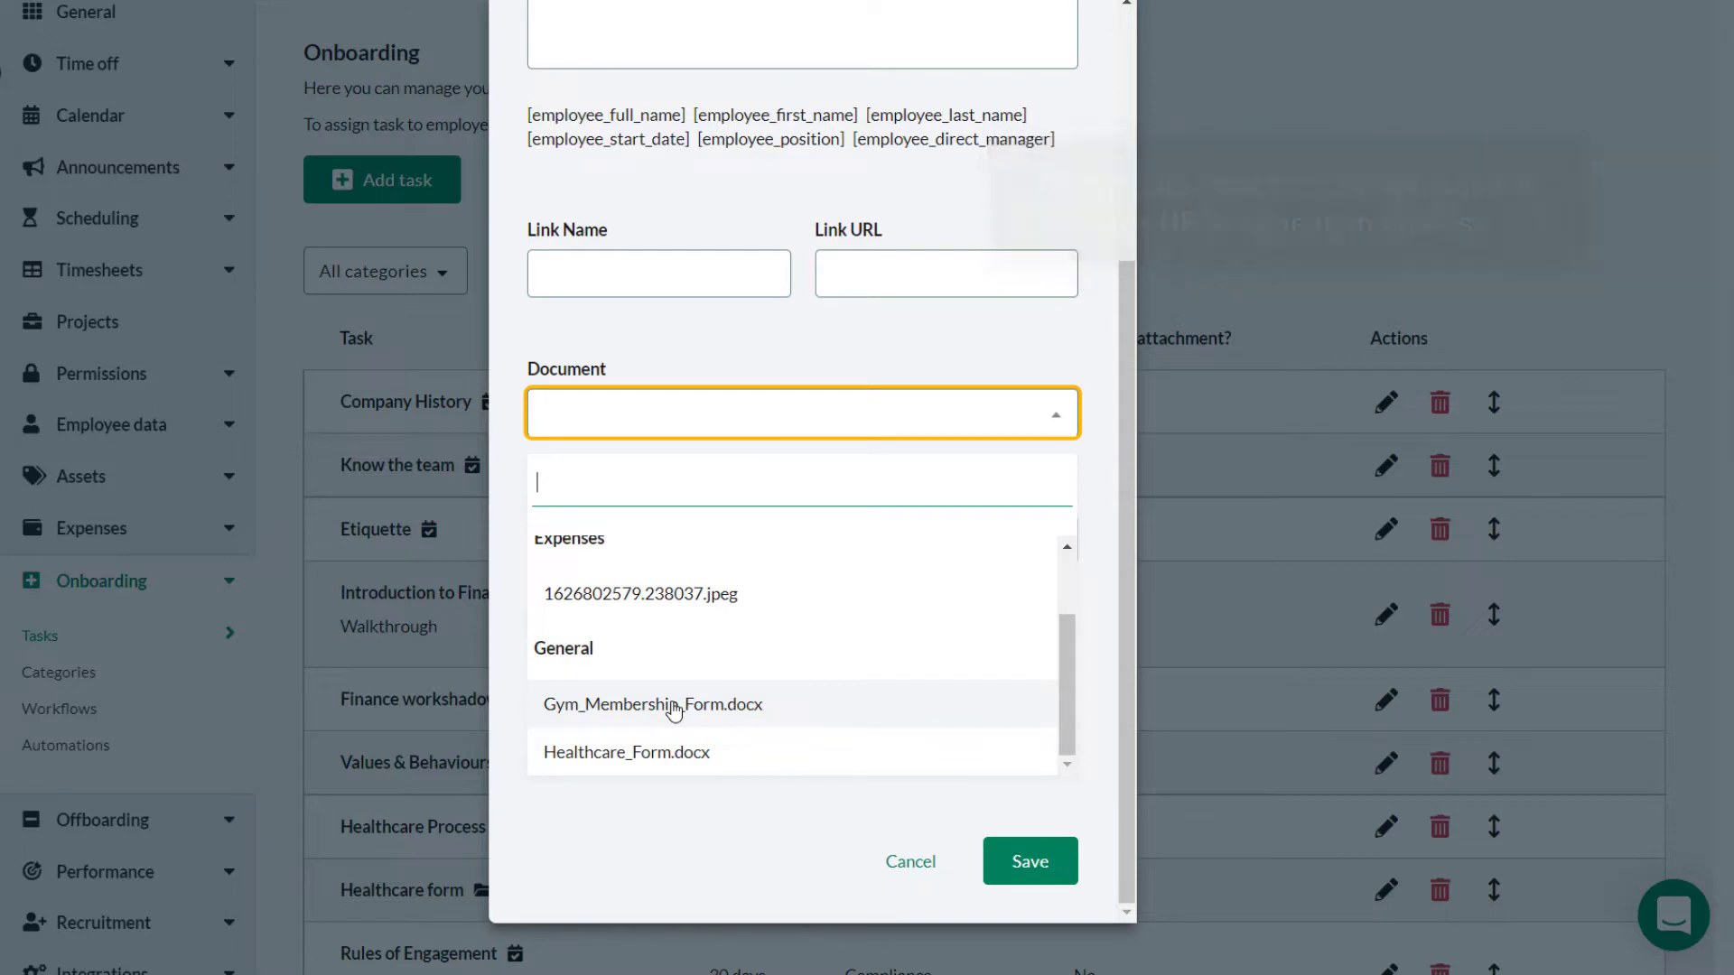
click(655, 705)
File it under Health & Safety, assign after 30 days, due within 90, and save
click(647, 548)
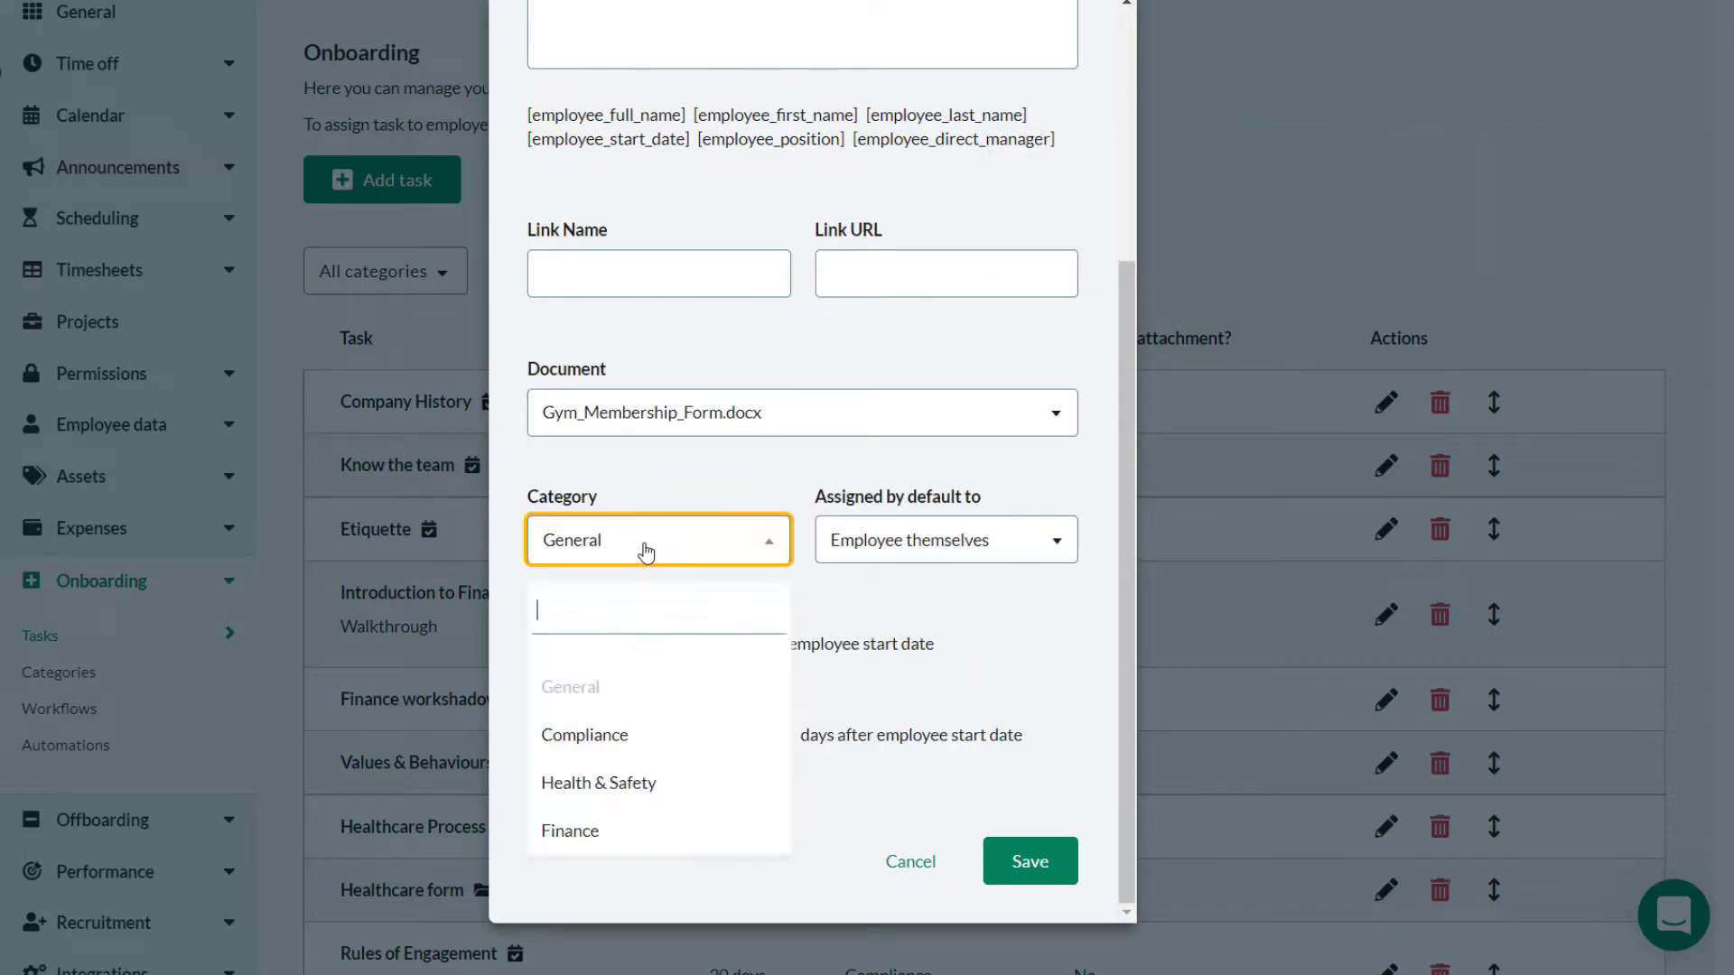
click(618, 786)
click(642, 645)
text(3)
click(750, 736)
text(90)
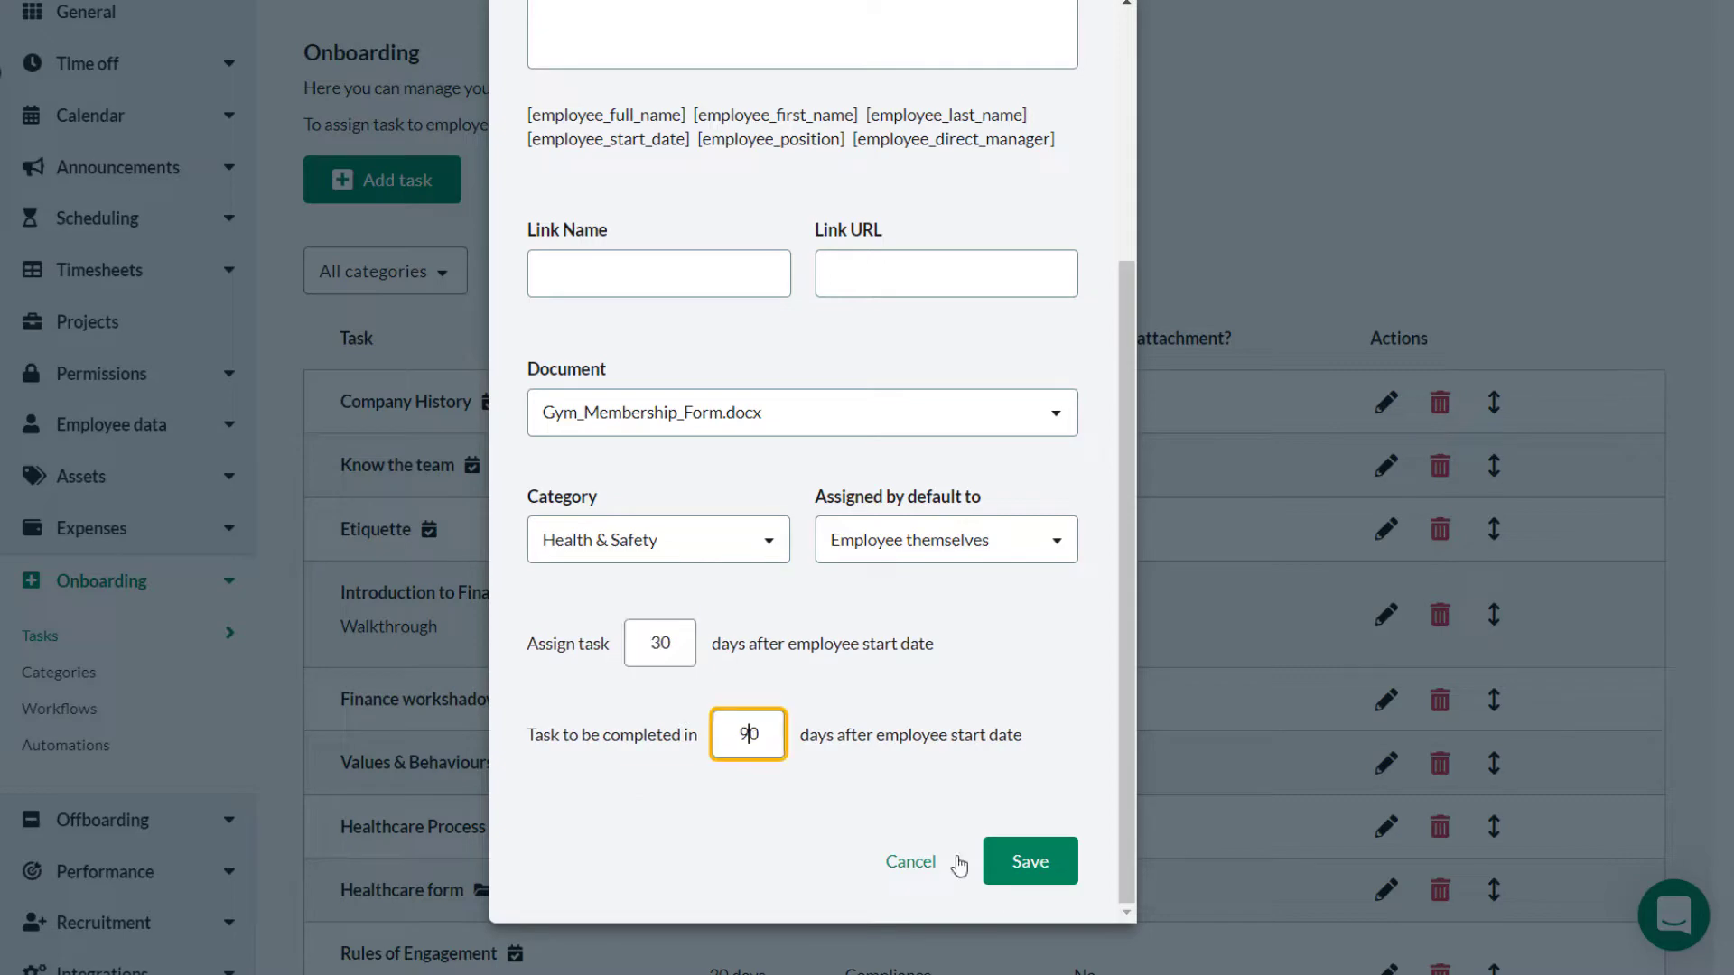
click(1027, 868)
scroll(1111, 301, down, 3)
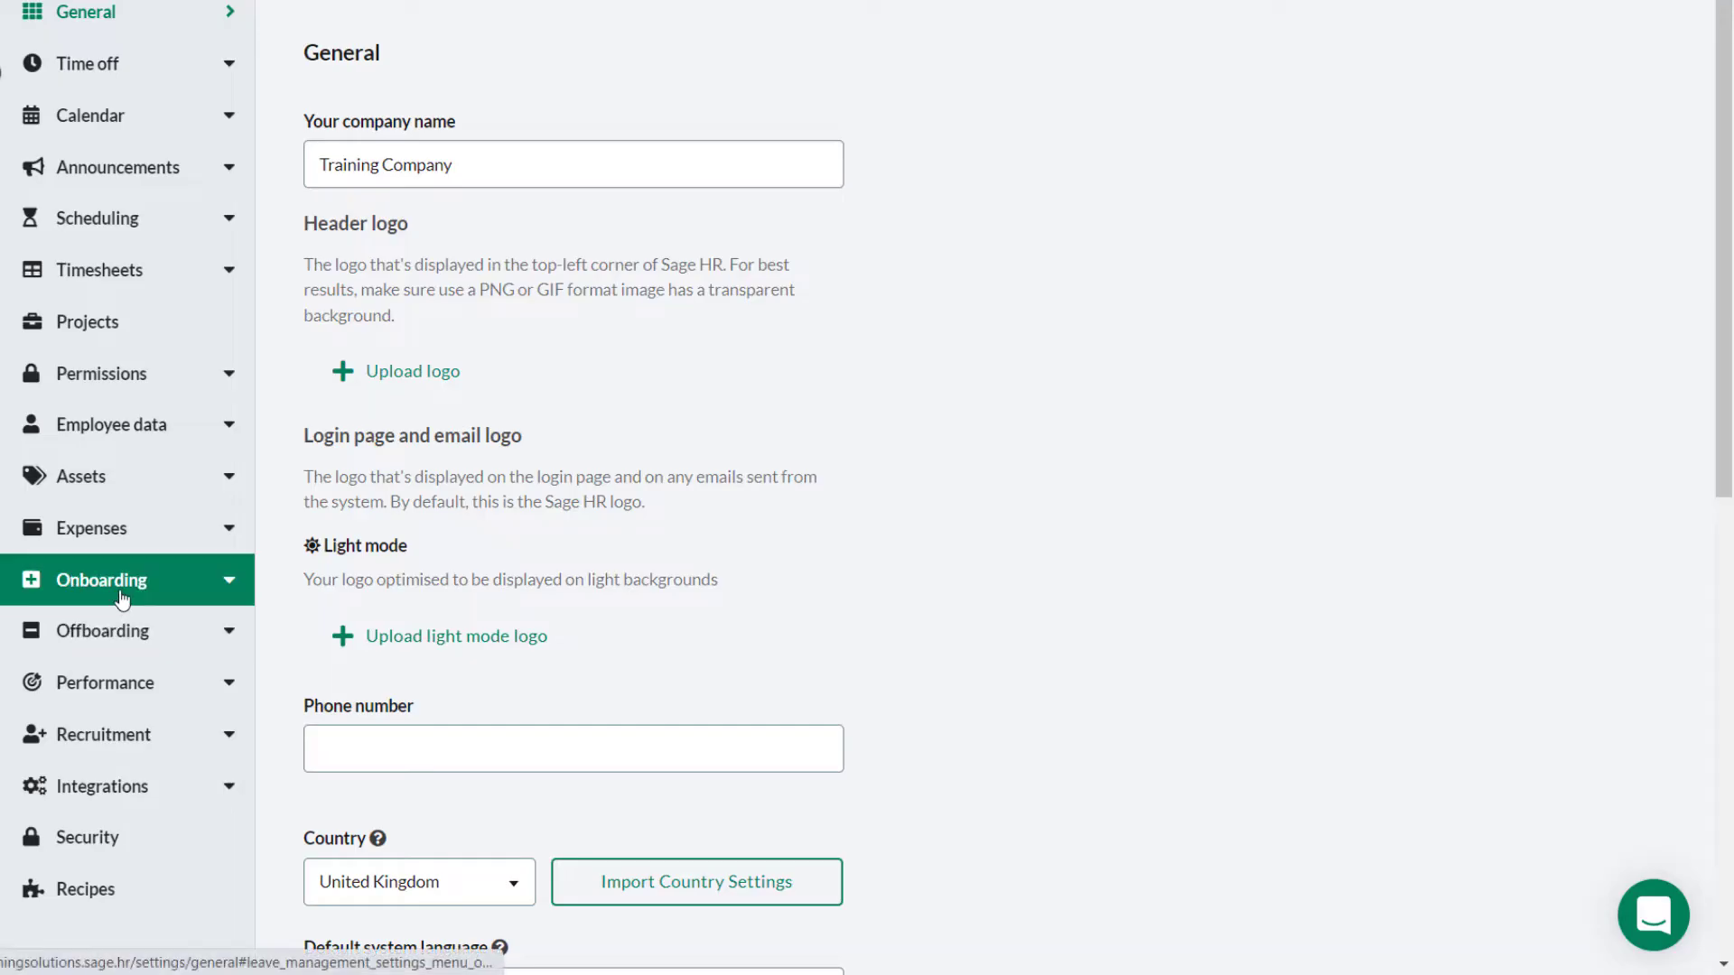
Start a new onboarding workflow from the Workflows list and title it 'Finance'
click(122, 596)
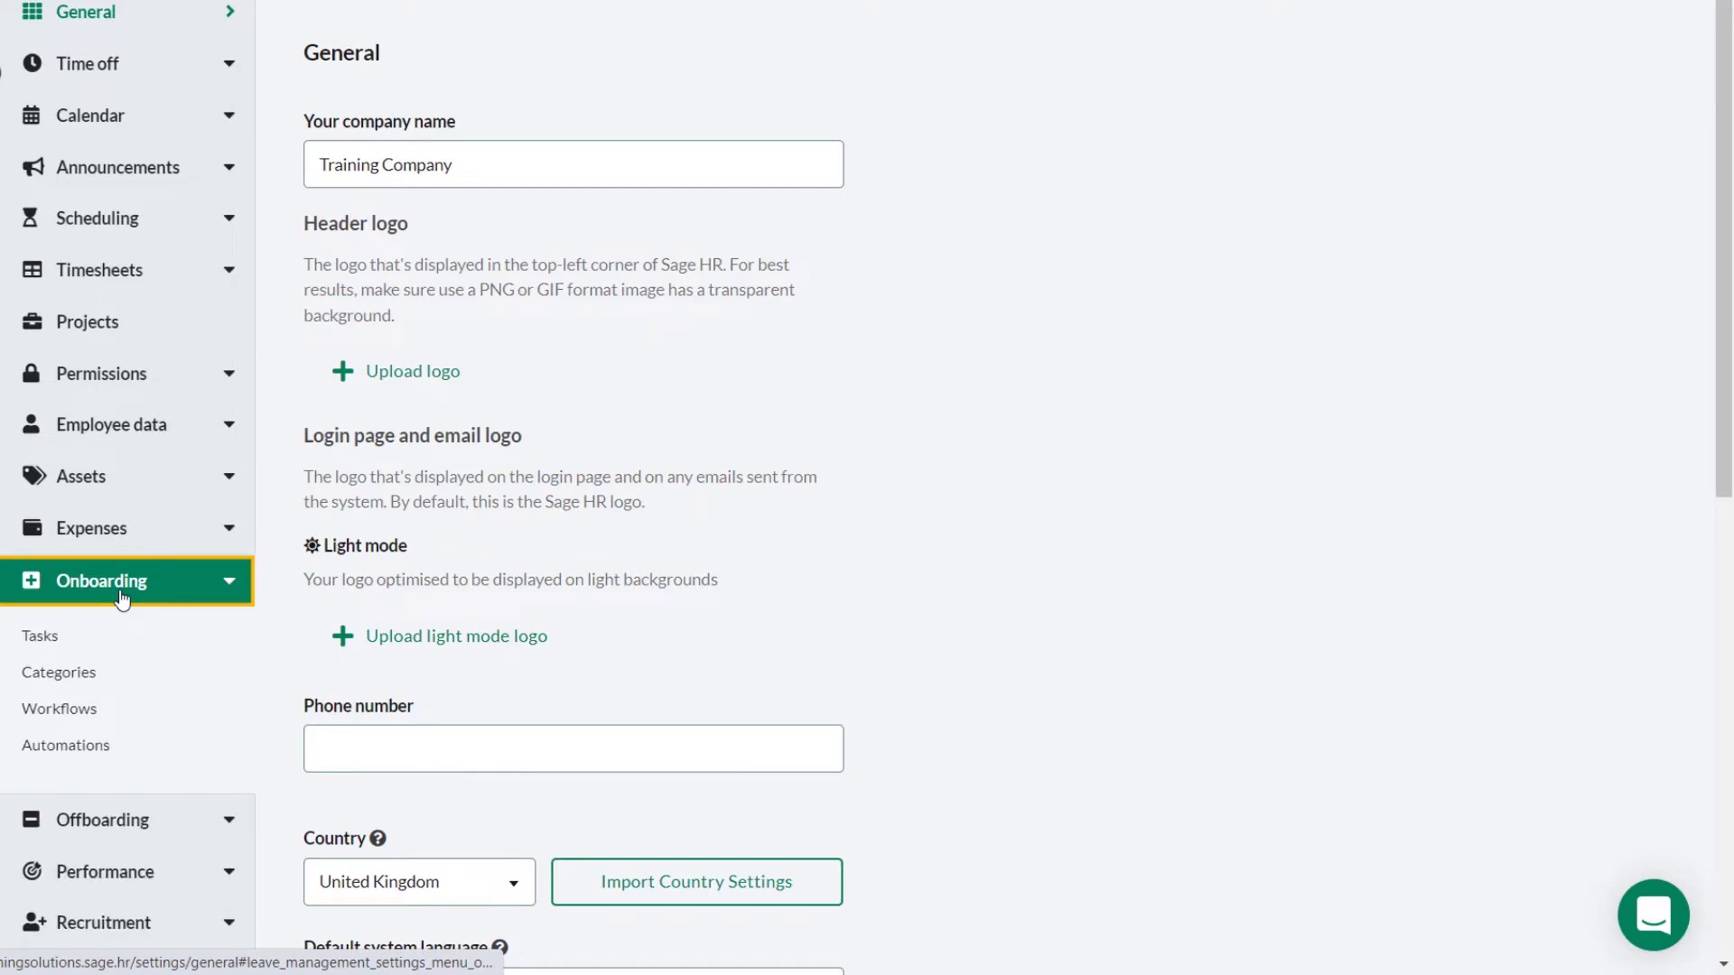
click(97, 716)
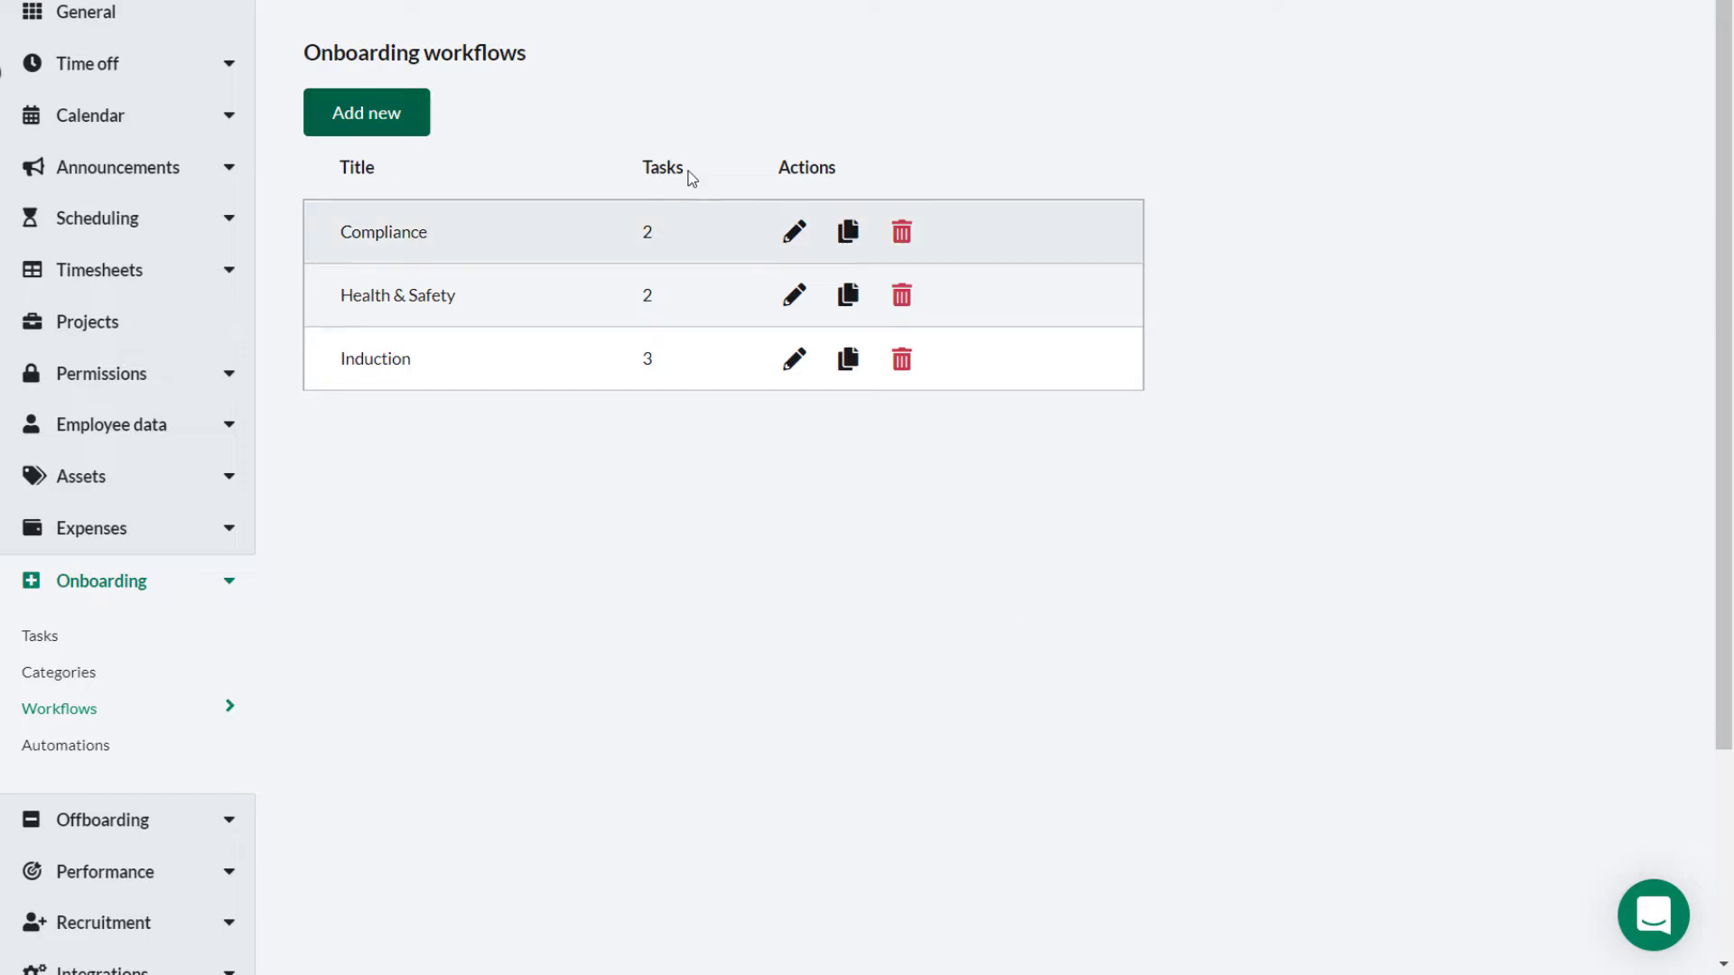
click(344, 133)
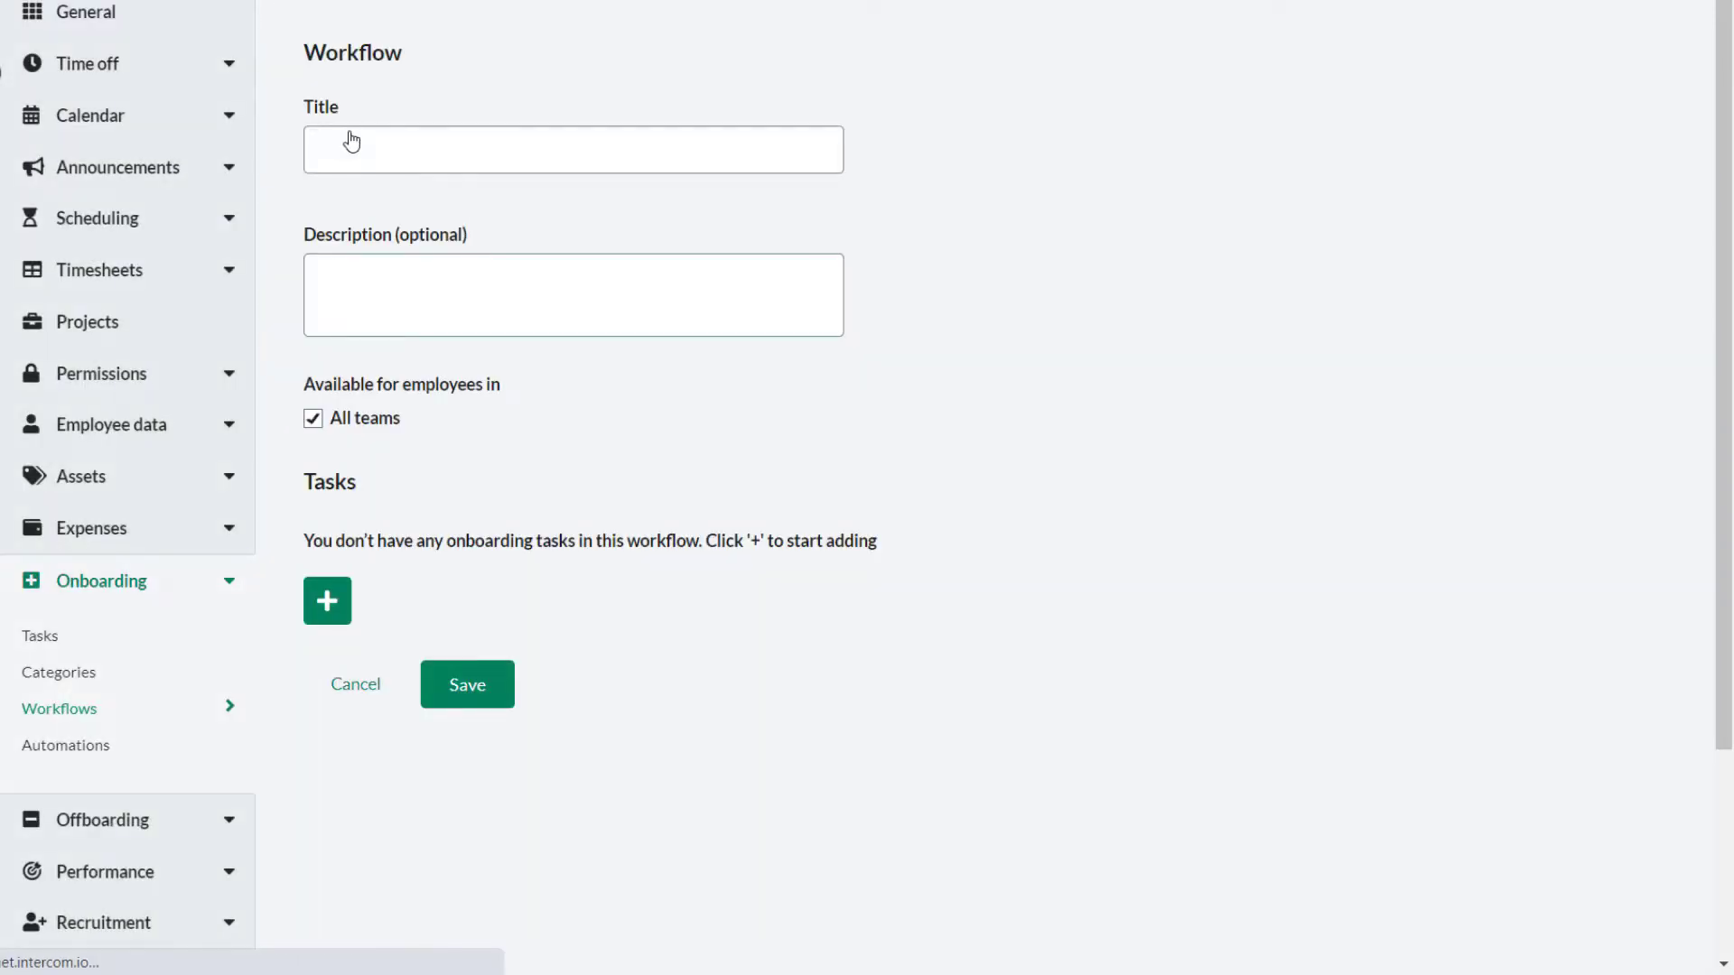
click(427, 150)
text(Finance)
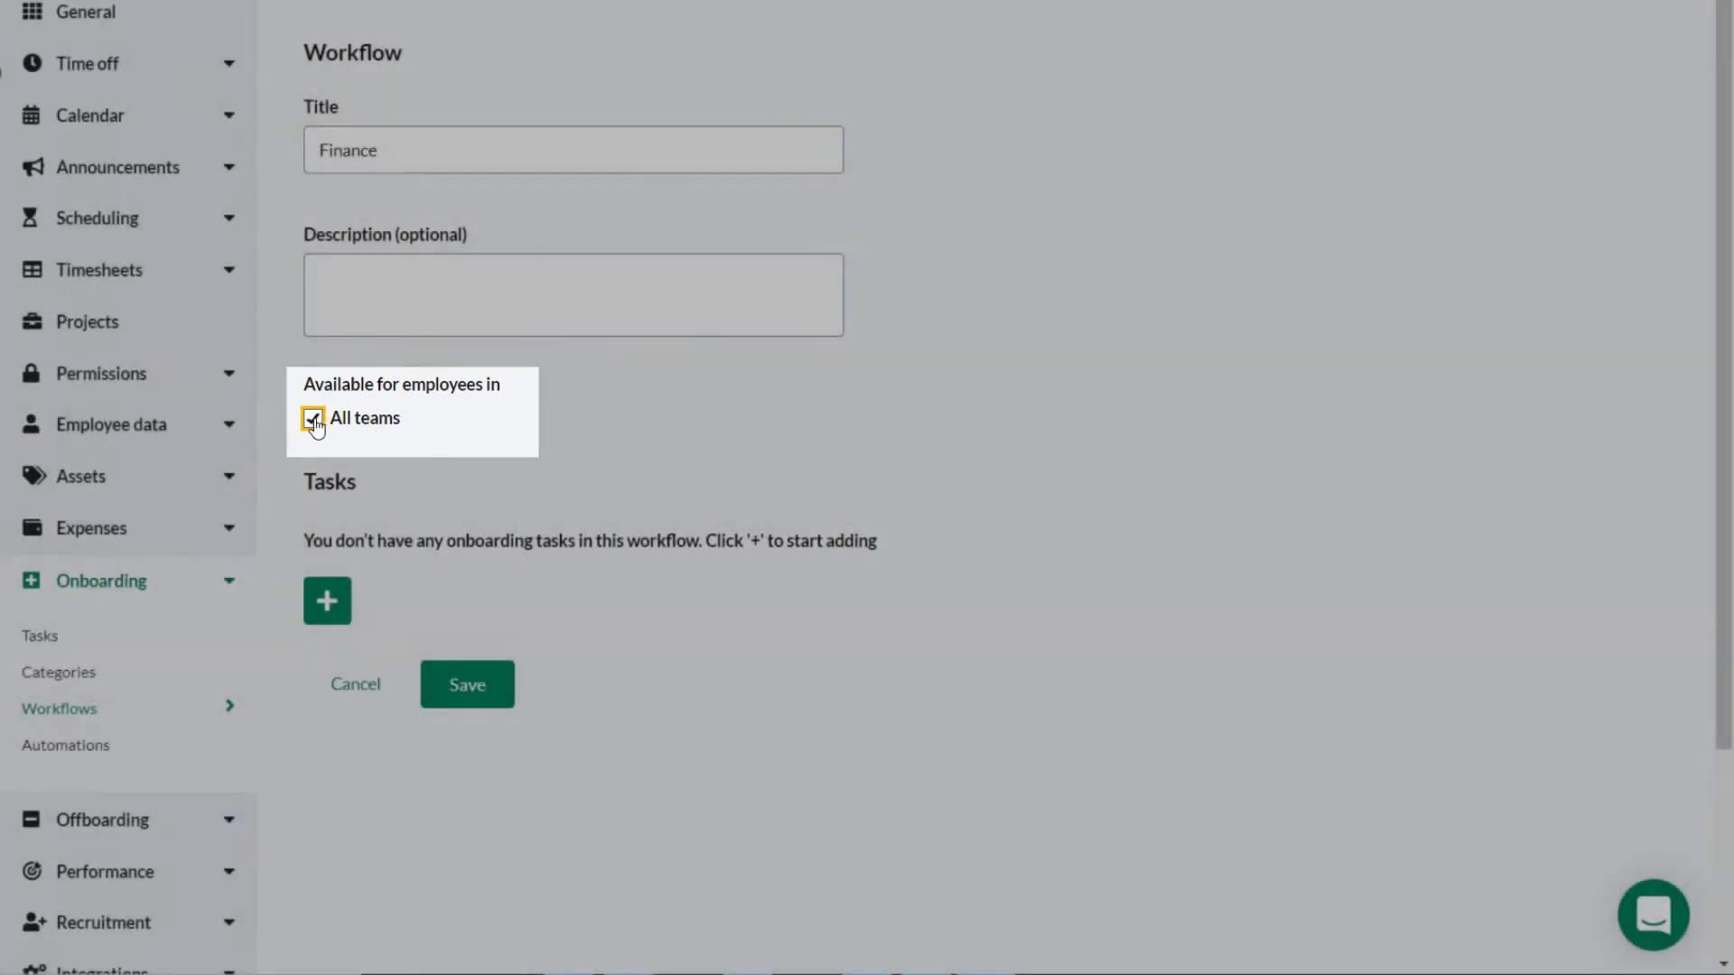
Uncheck then recheck All teams so the workflow stays available to every team
click(313, 419)
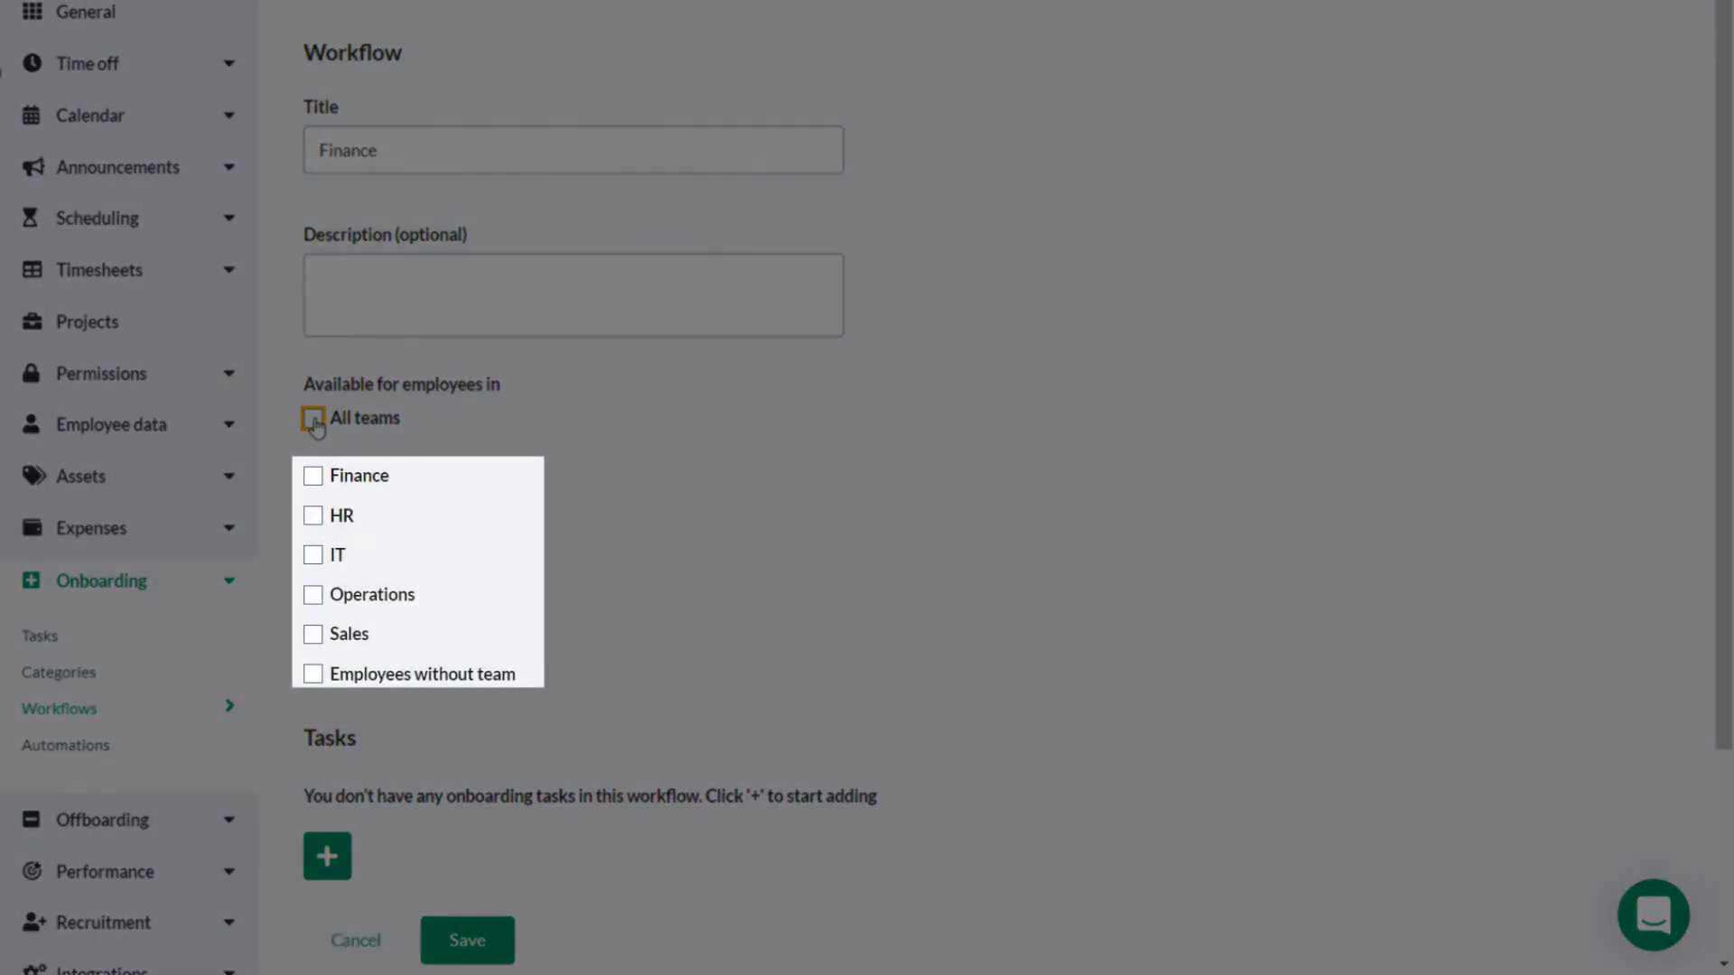
click(313, 477)
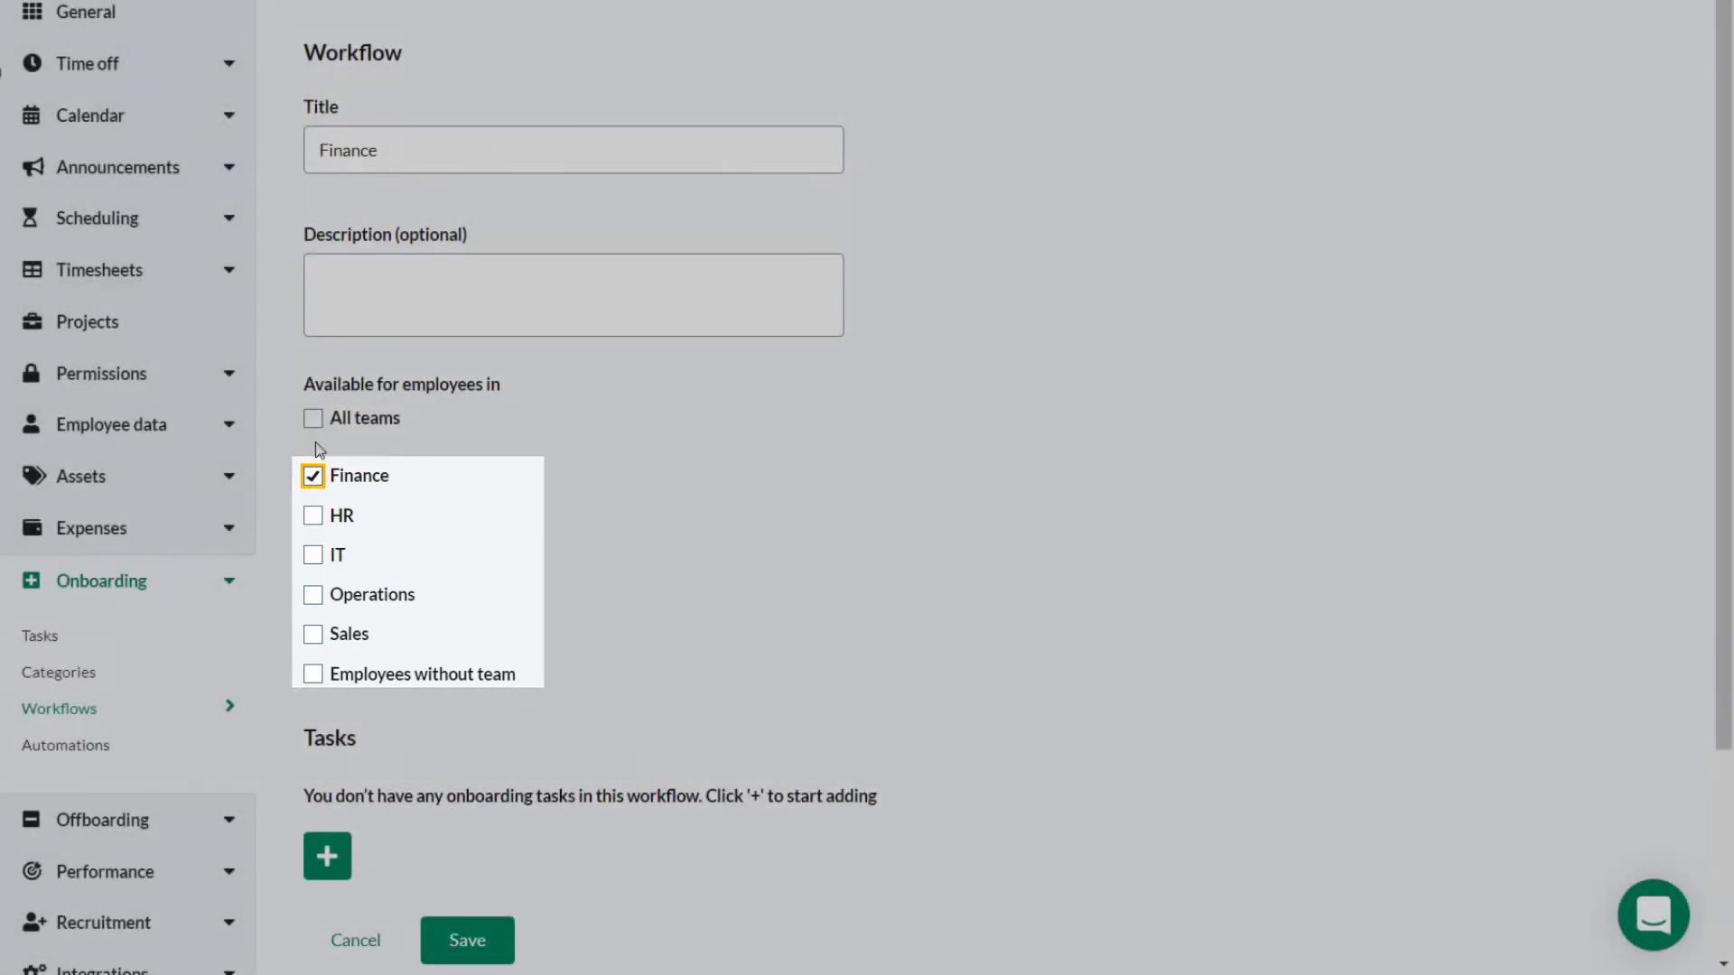
click(313, 418)
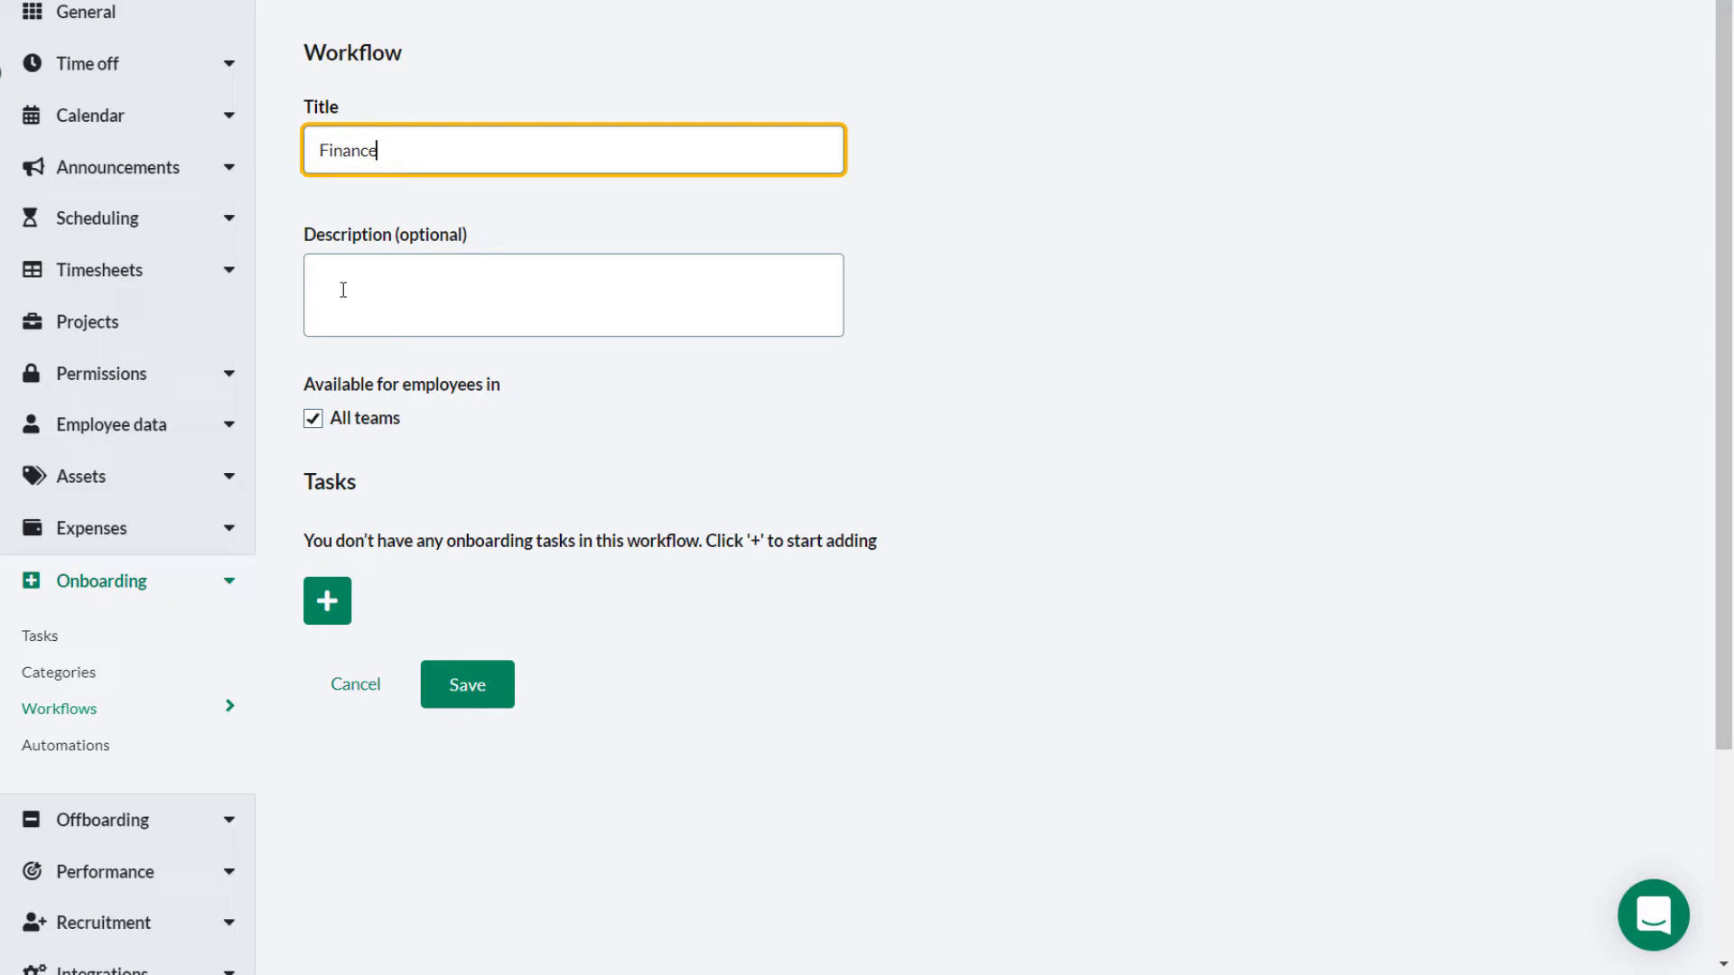
click(331, 605)
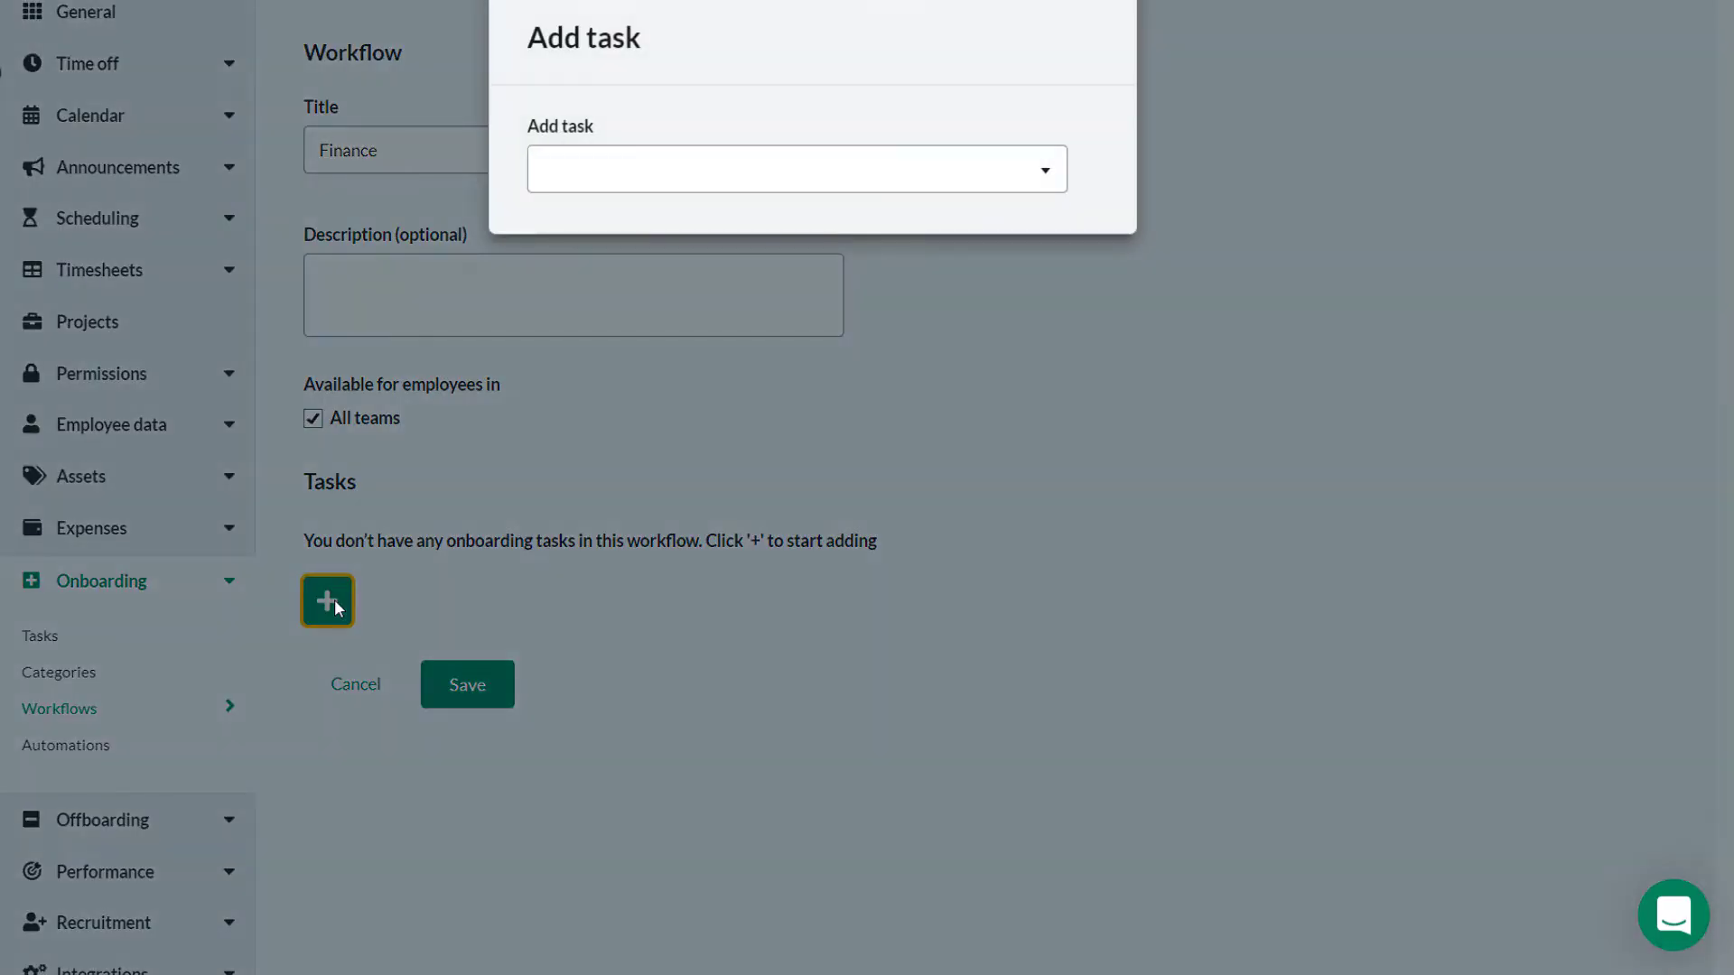
Add Introduction to Finance and Finance workshadow as tasks in the workflow
click(759, 190)
scroll(786, 407, down, 2)
click(747, 402)
click(327, 679)
click(702, 174)
click(659, 410)
key(Return)
Add Rules of Engagement, drag Finance workshadow to the bottom, and save the workflow
click(705, 172)
click(658, 499)
drag(987, 642, 983, 859)
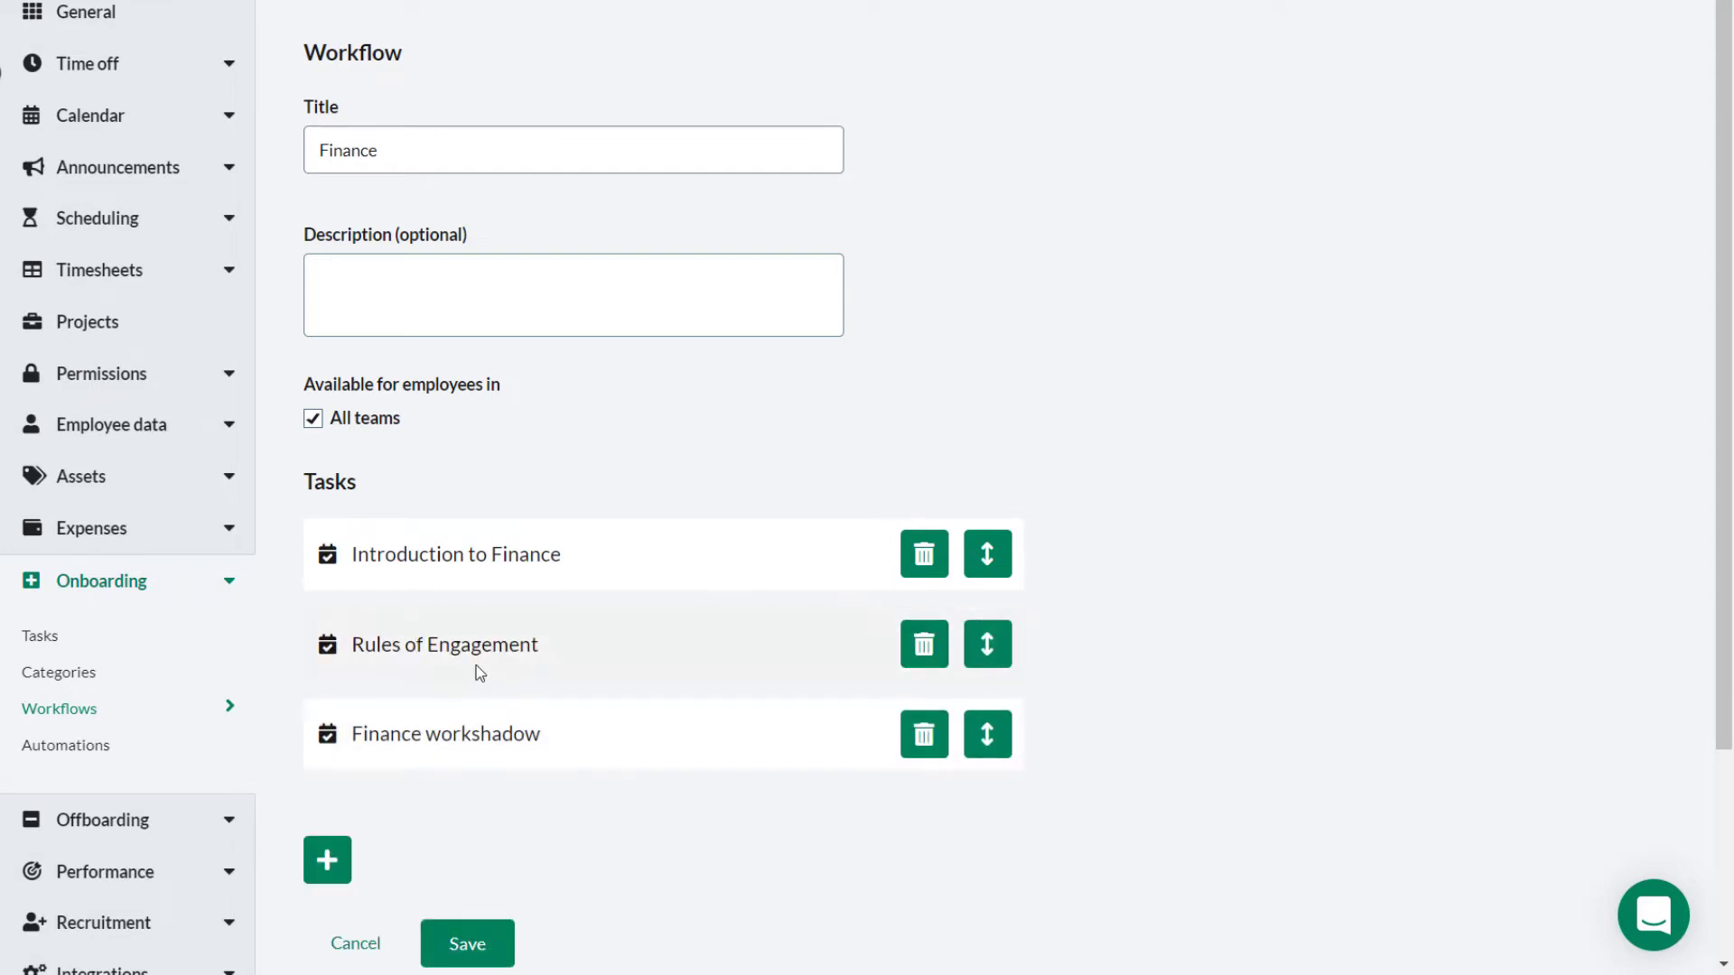
click(462, 945)
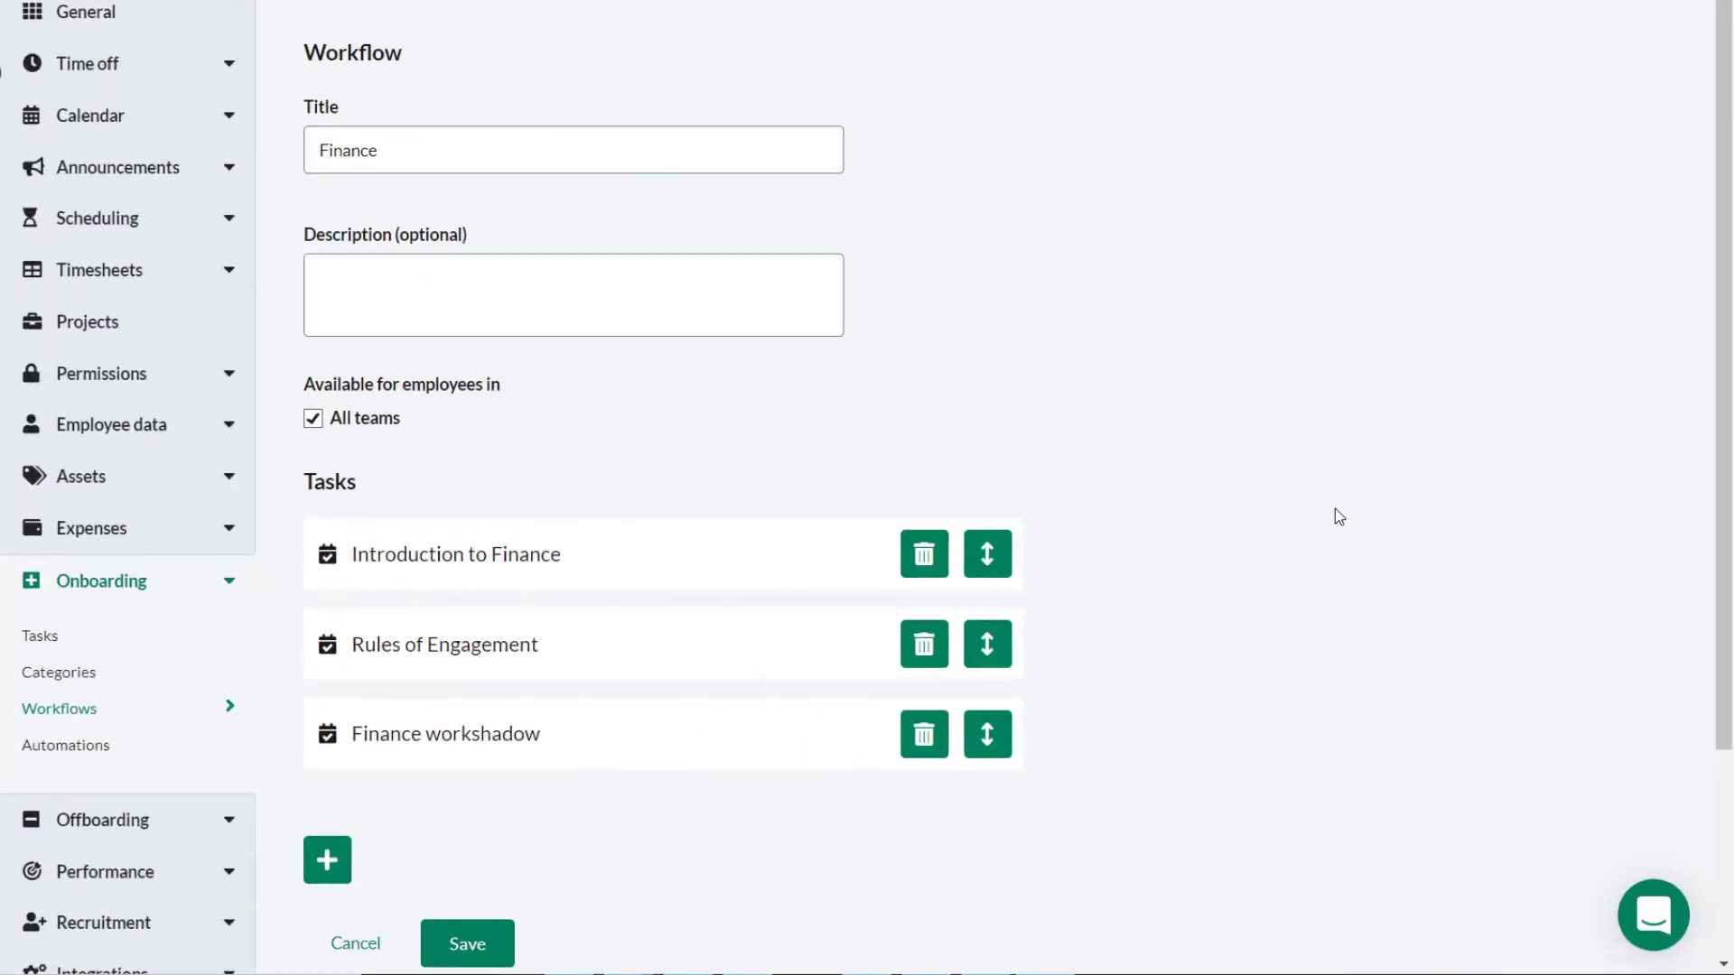
click(552, 575)
Review Introduction to Finance's details, try adding Etiquette as a follow-up task, then collapse it
scroll(1232, 501, down, 3)
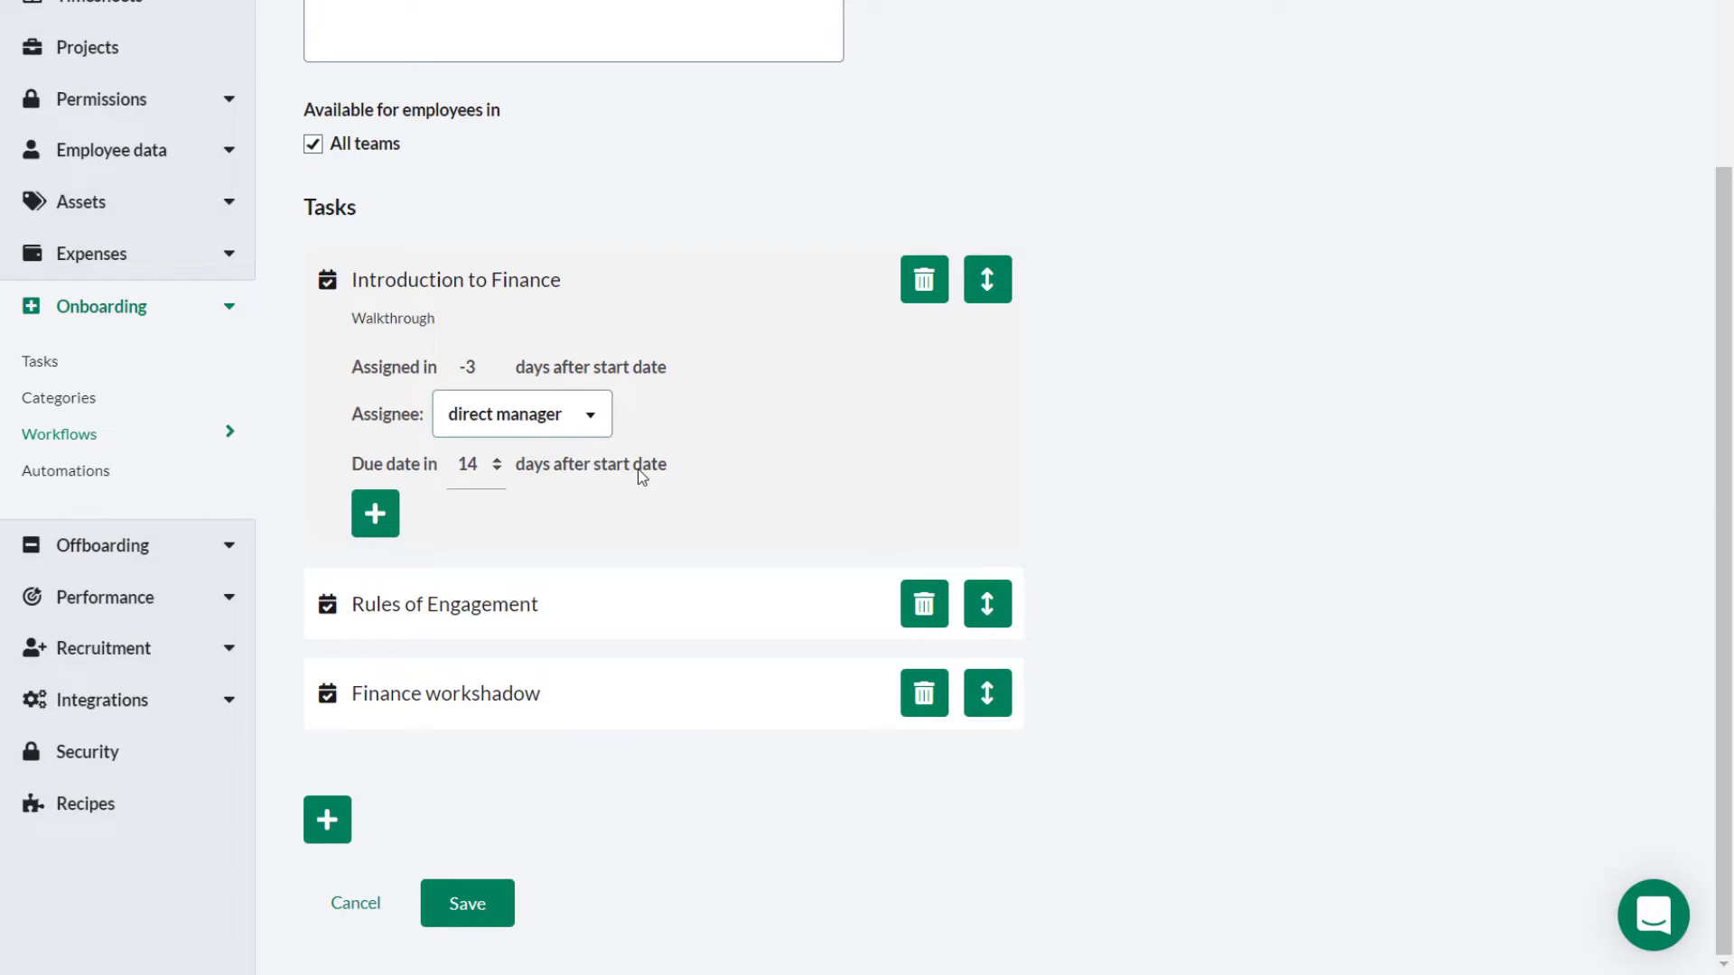
click(379, 519)
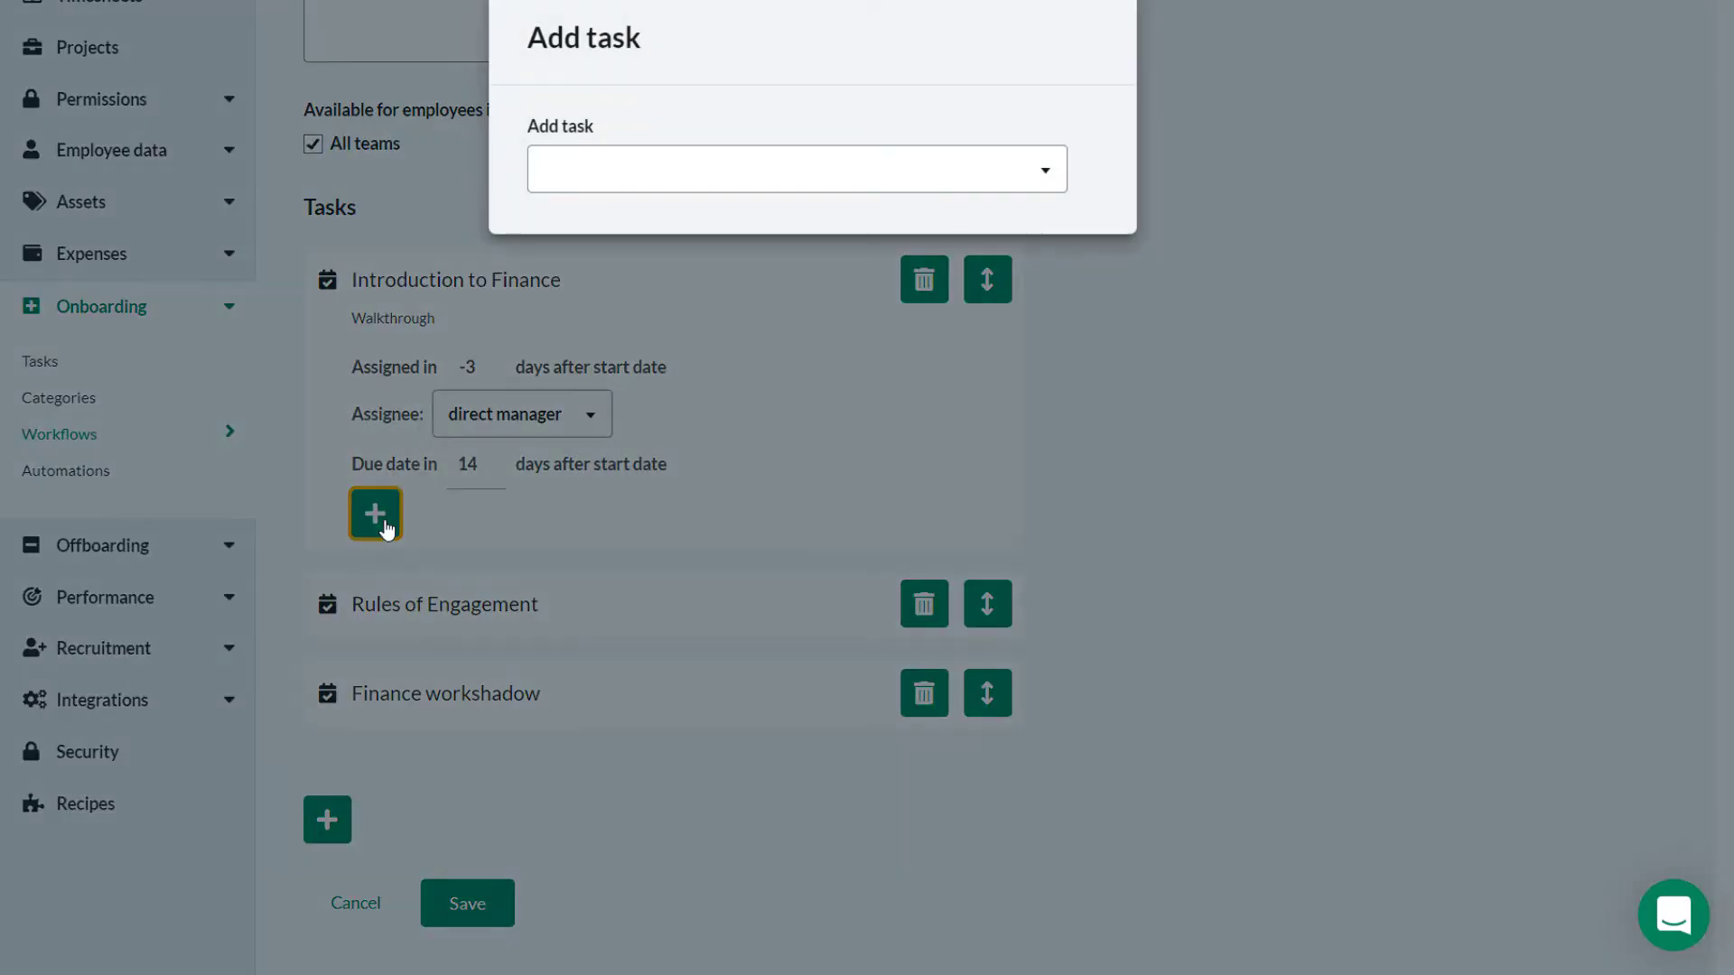
click(662, 179)
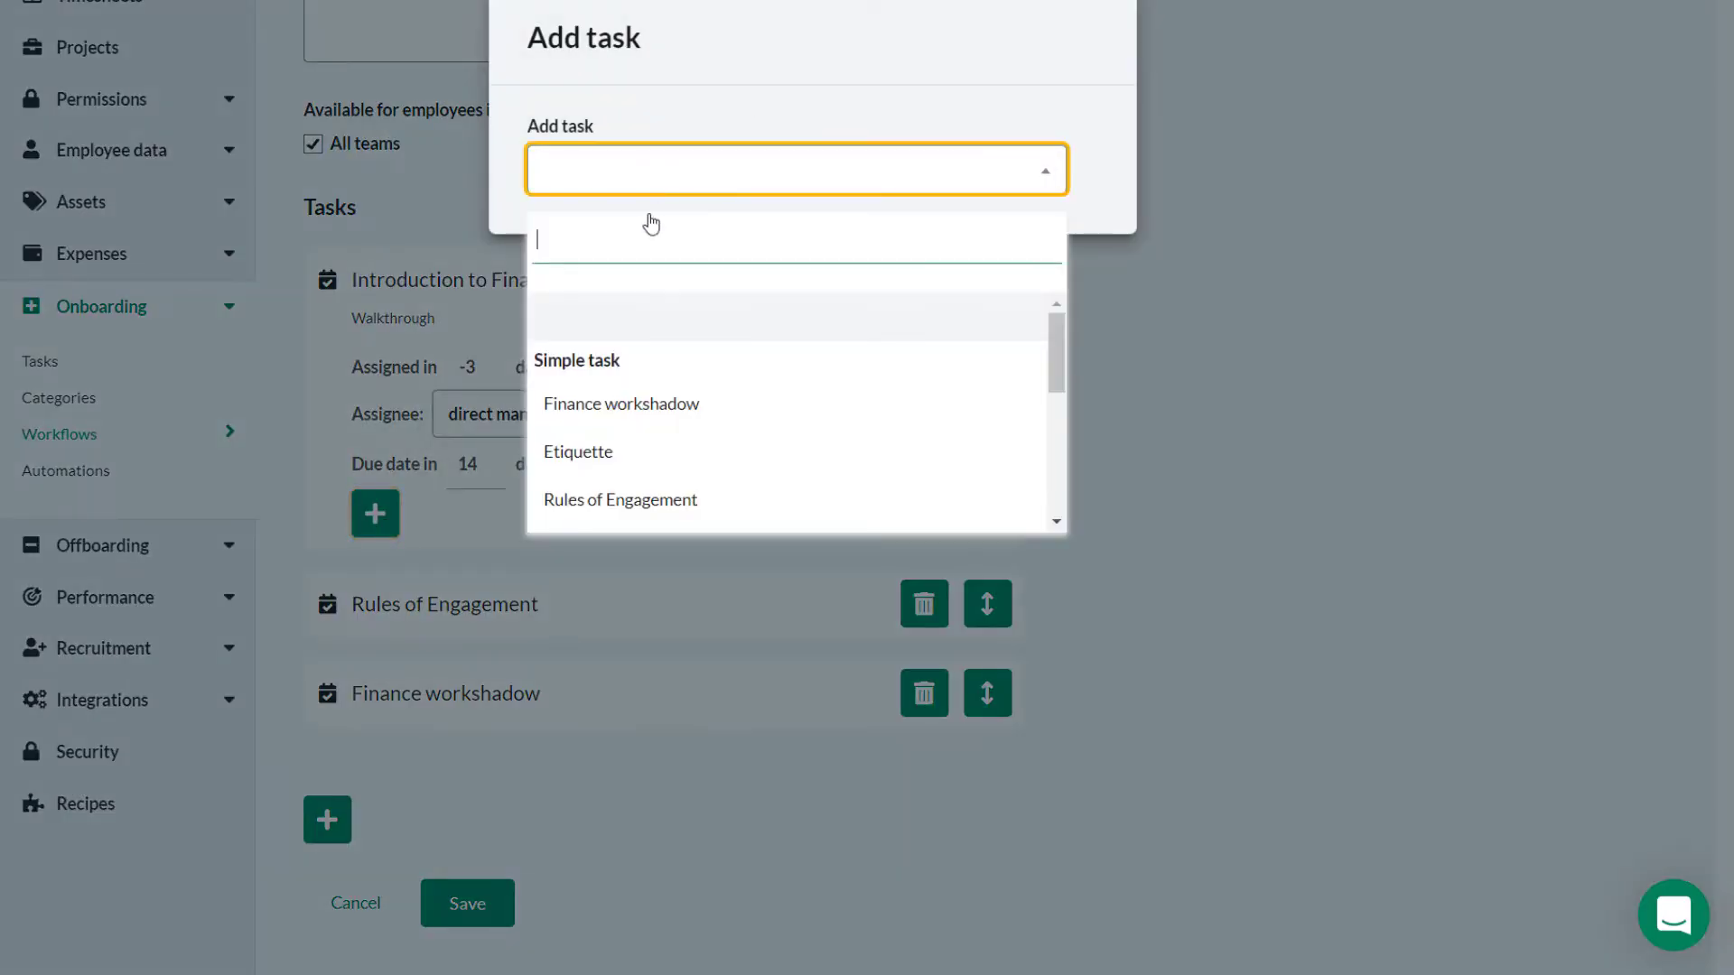
click(589, 452)
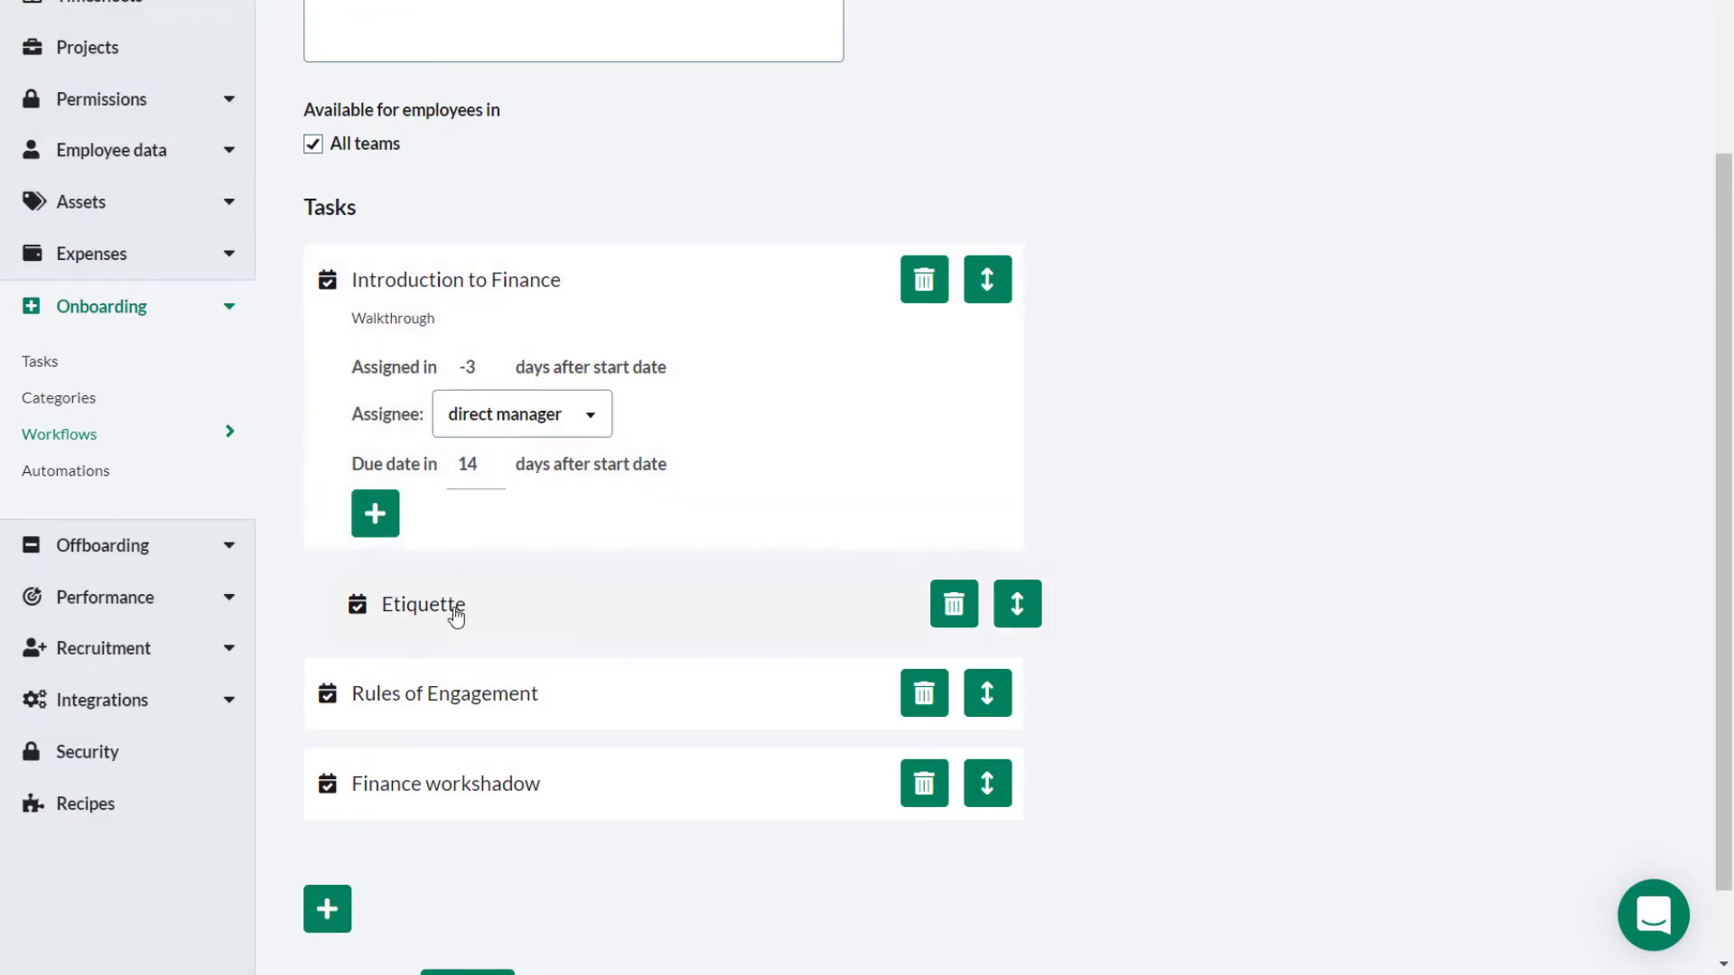
click(770, 291)
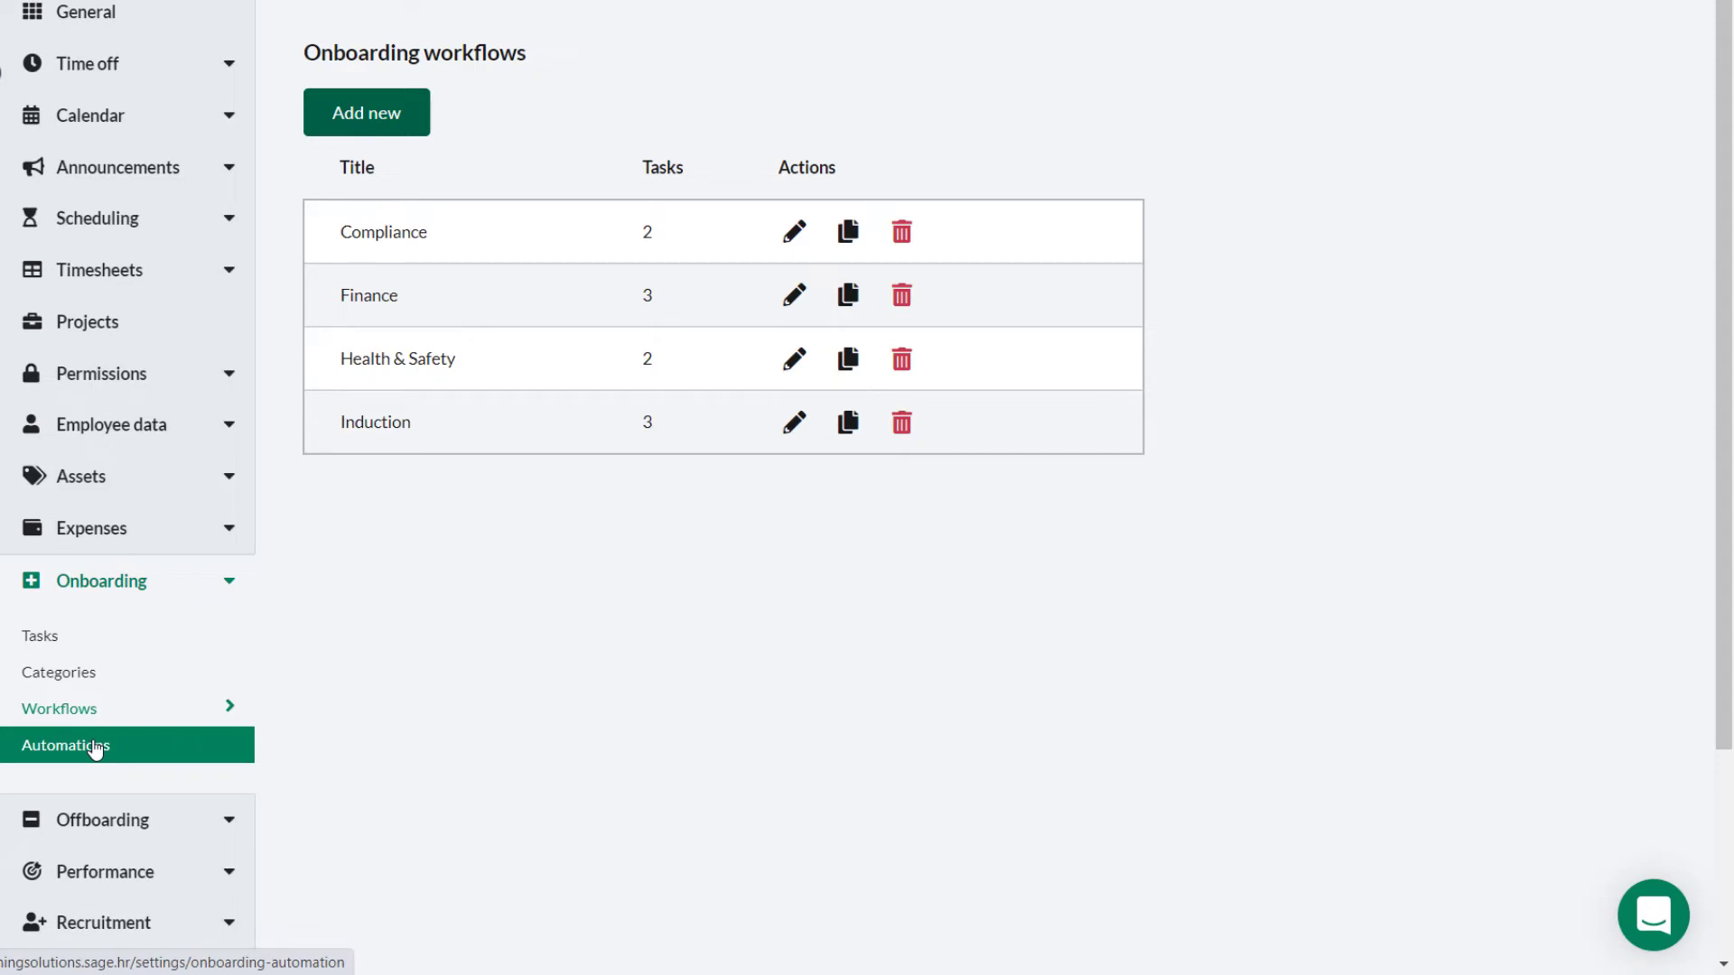
Create and save a 'Finance Onboarding' automation that applies the Finance workflow to the Finance team
click(94, 748)
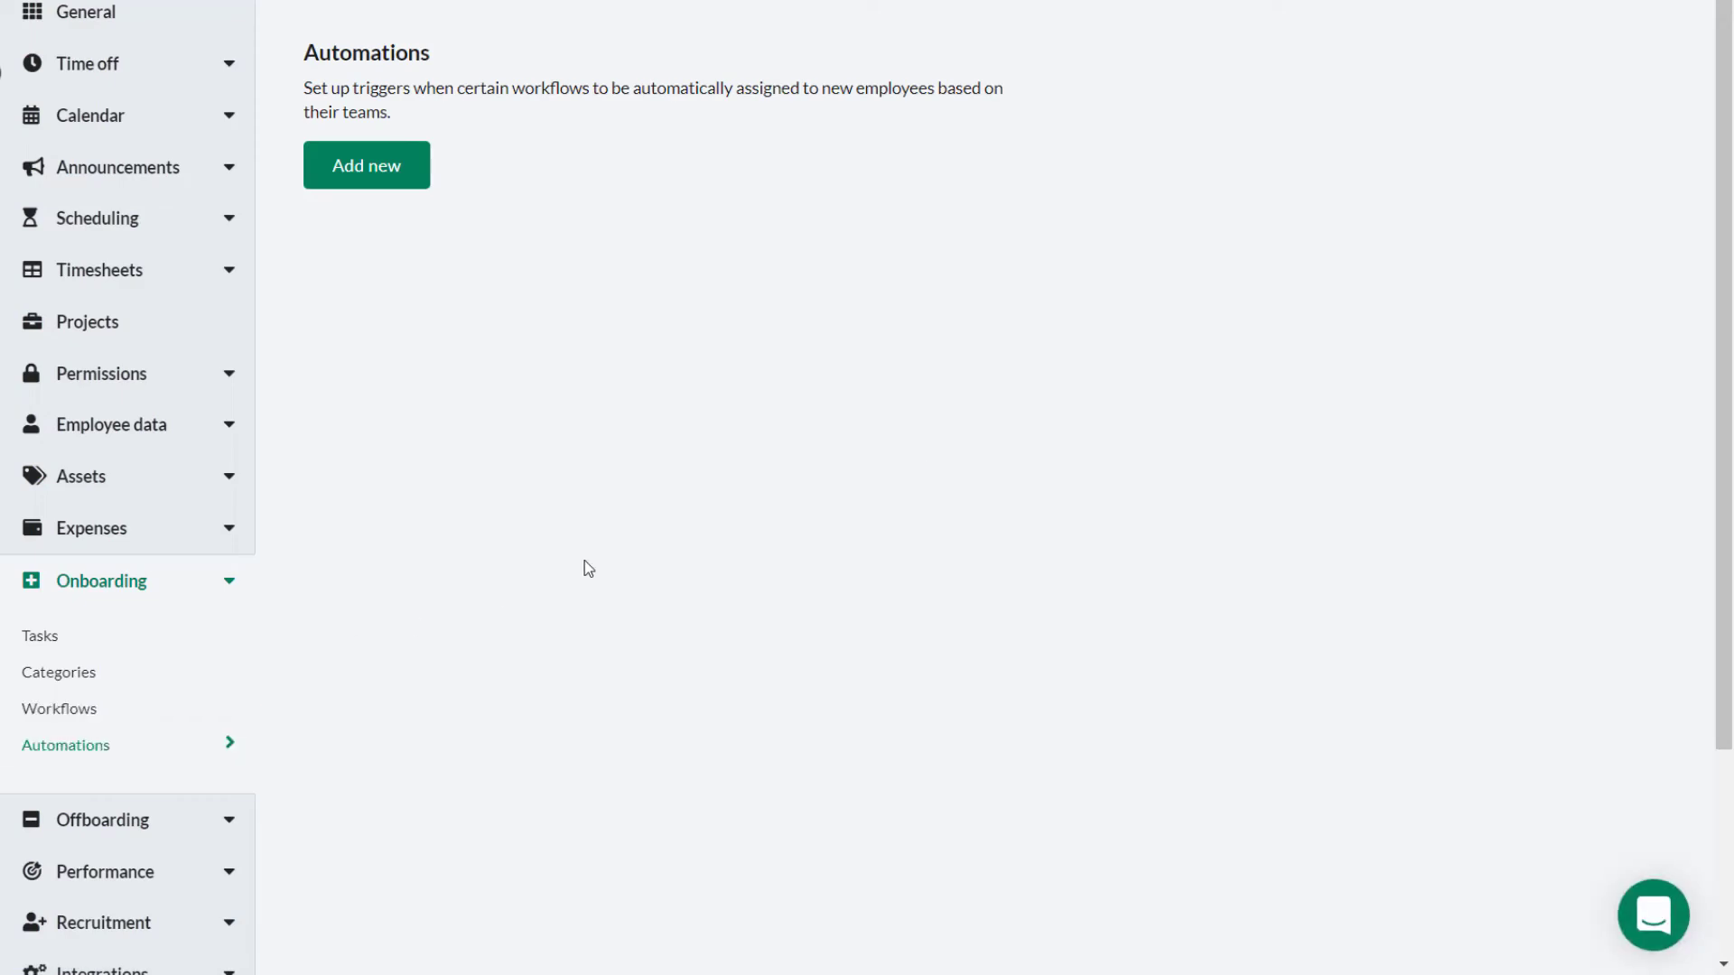
click(406, 176)
click(655, 262)
text(Finance Onboarding)
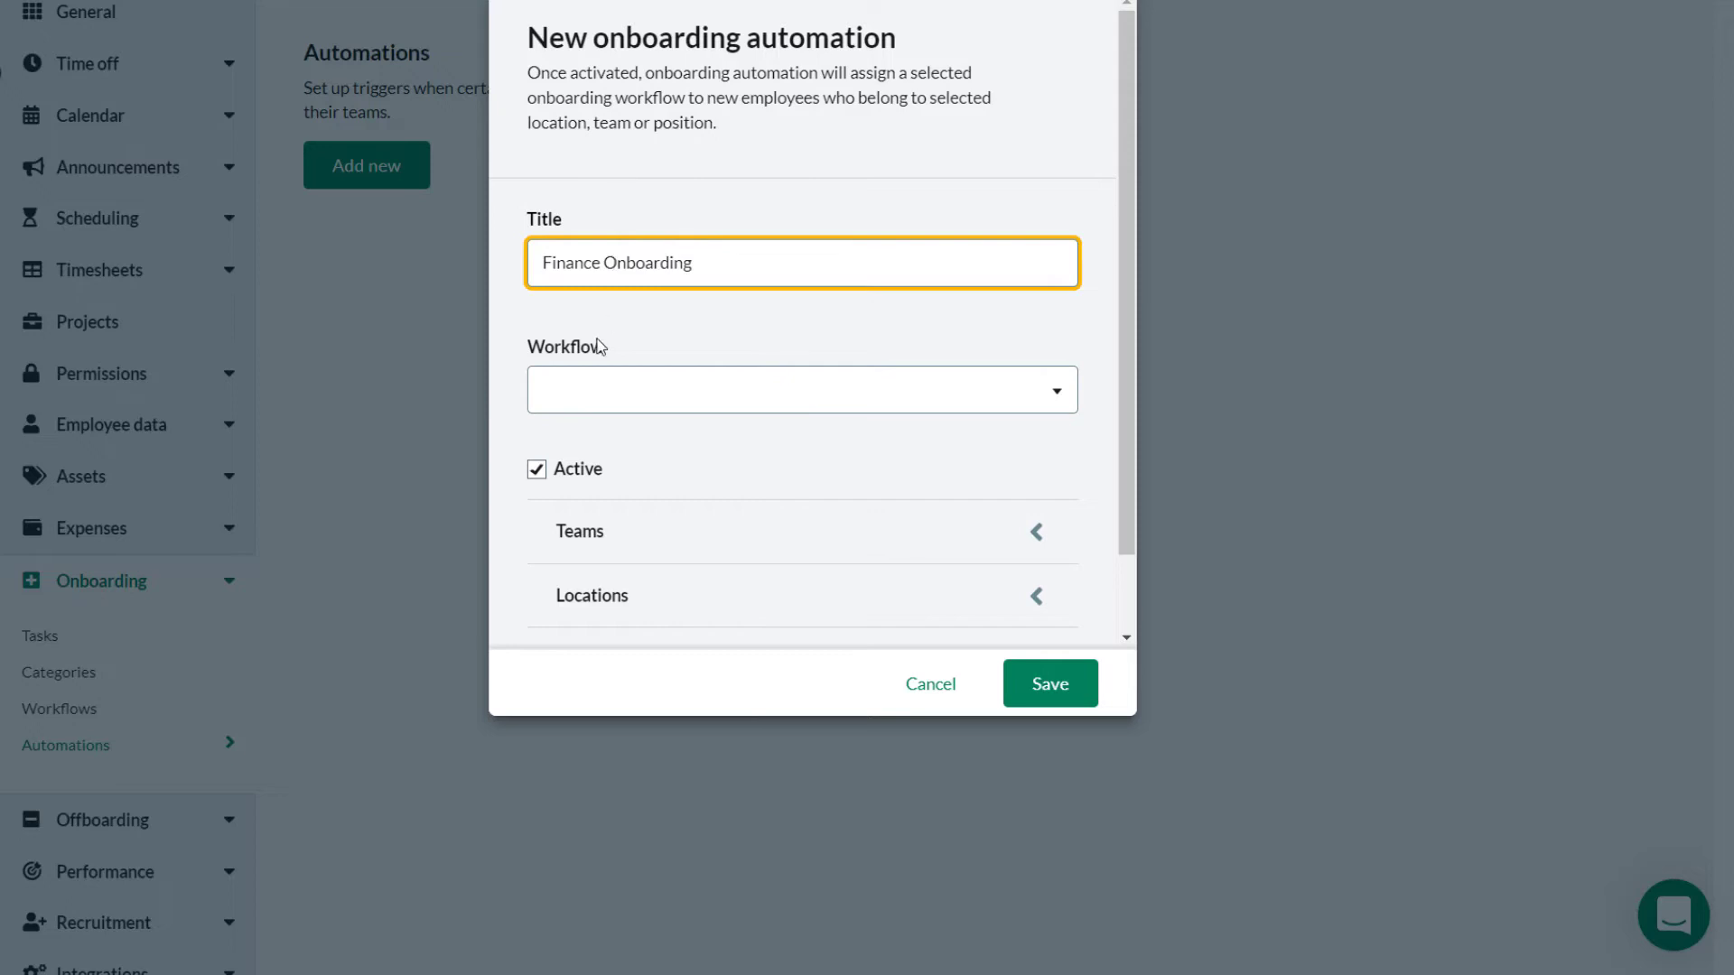
click(579, 411)
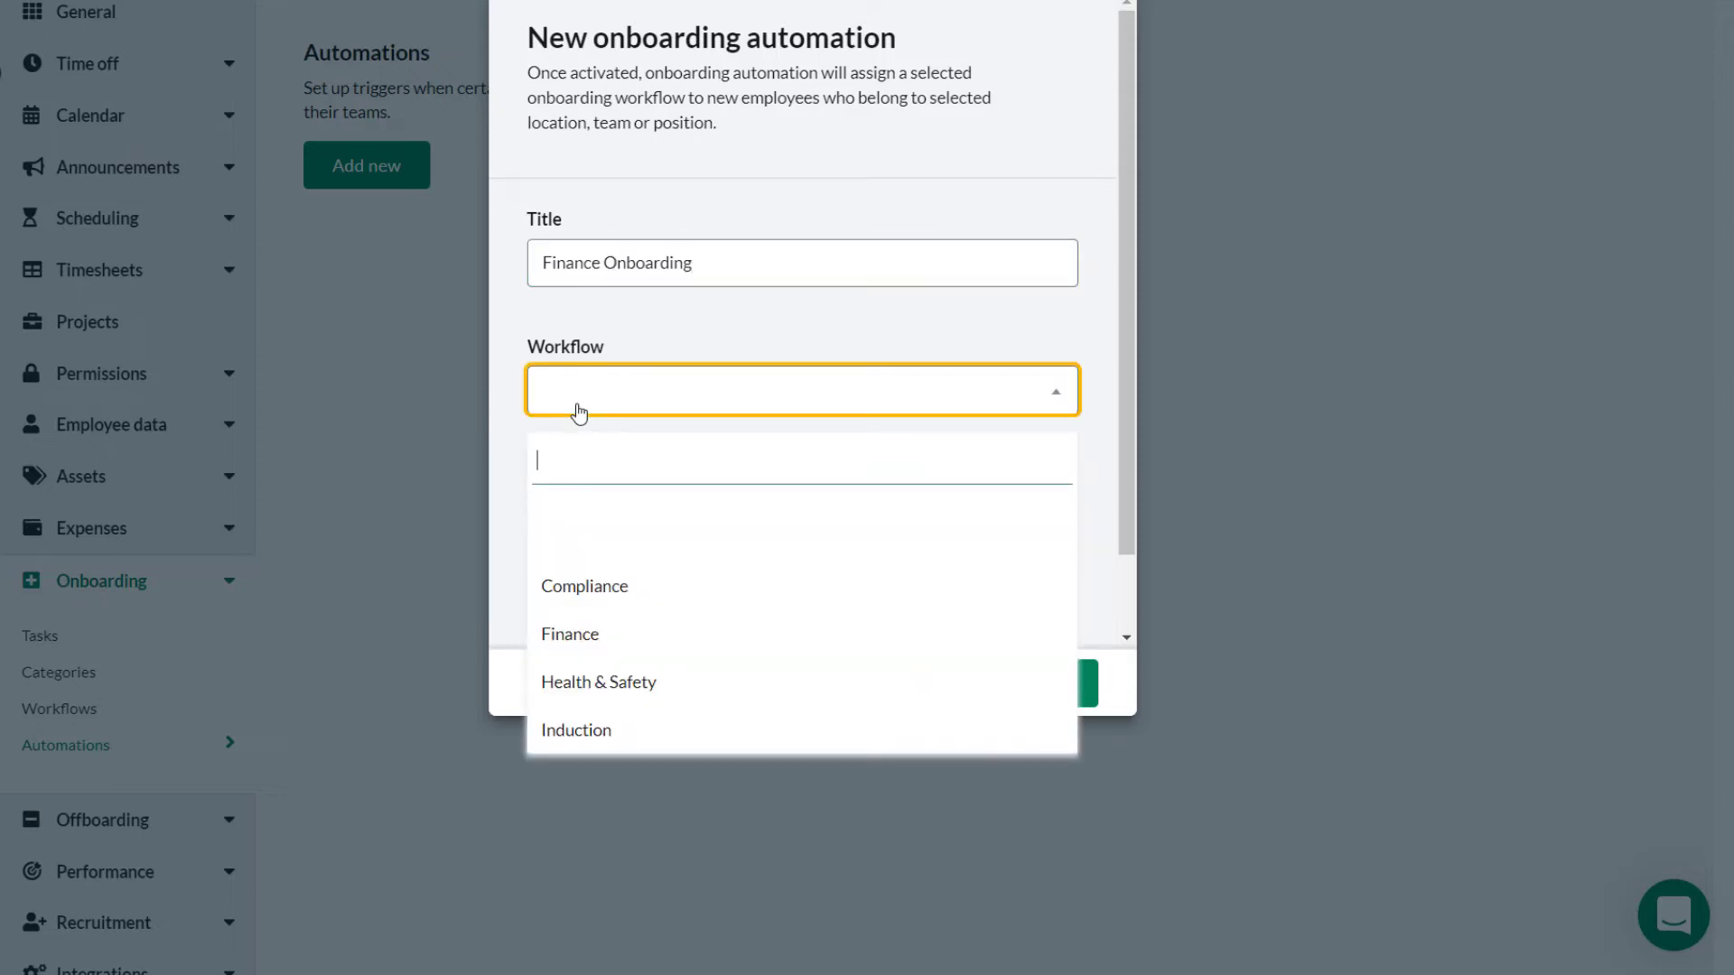
click(605, 632)
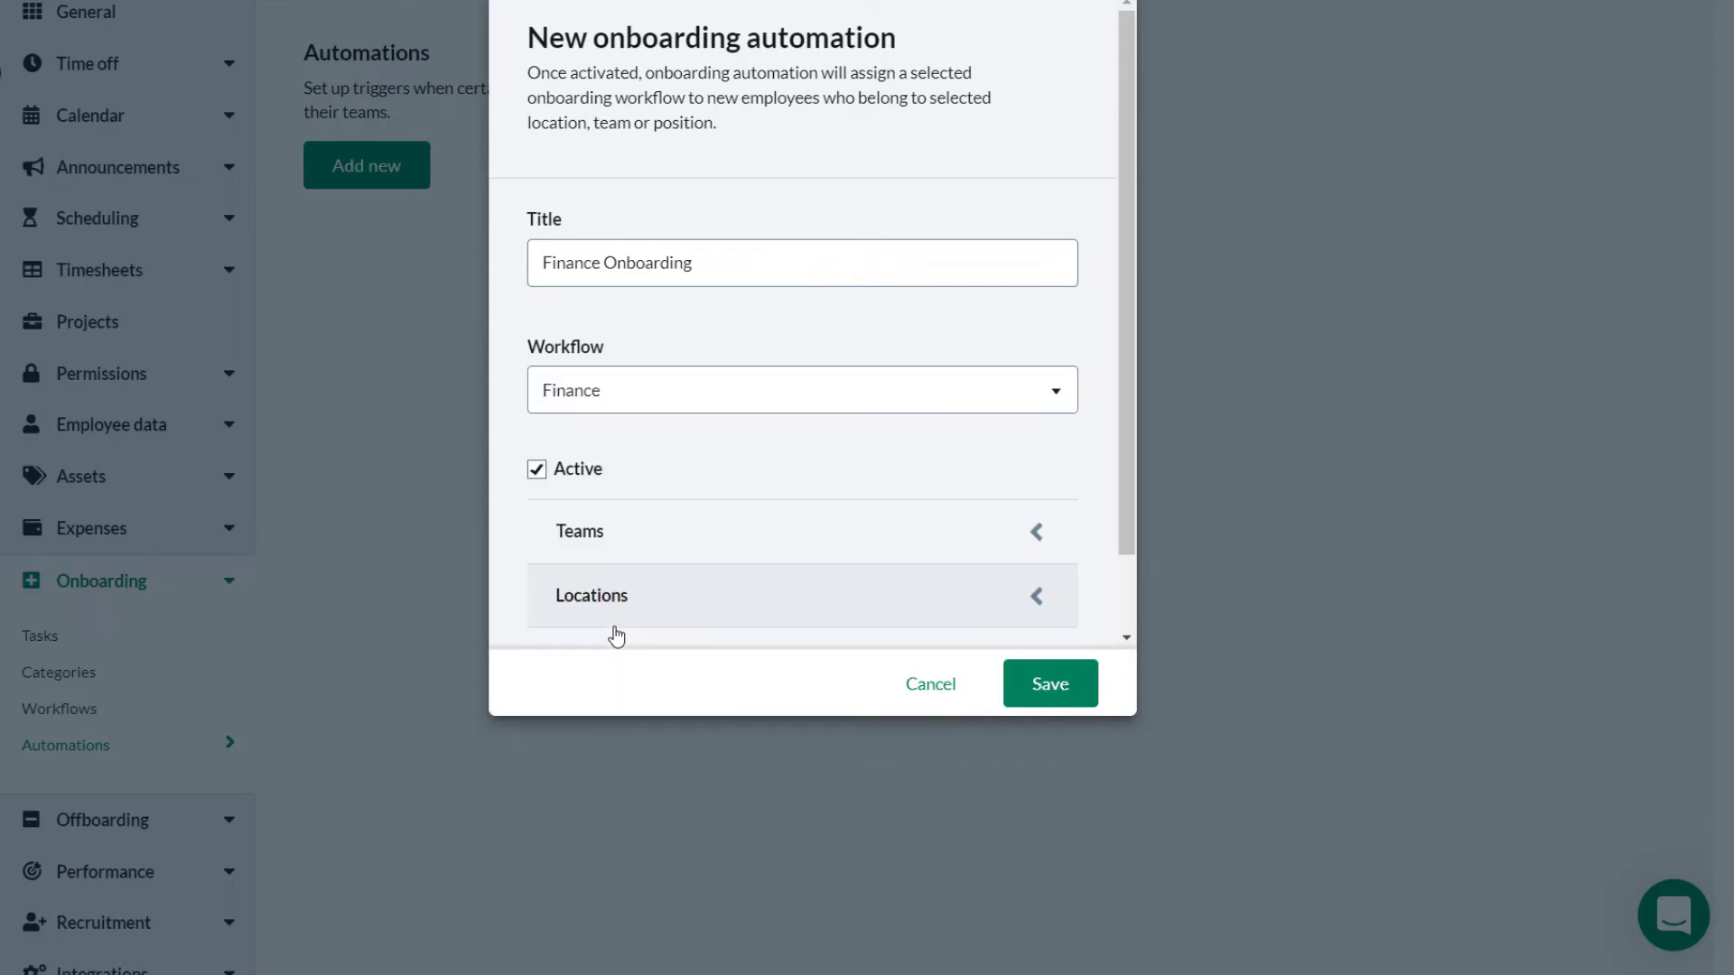
click(596, 531)
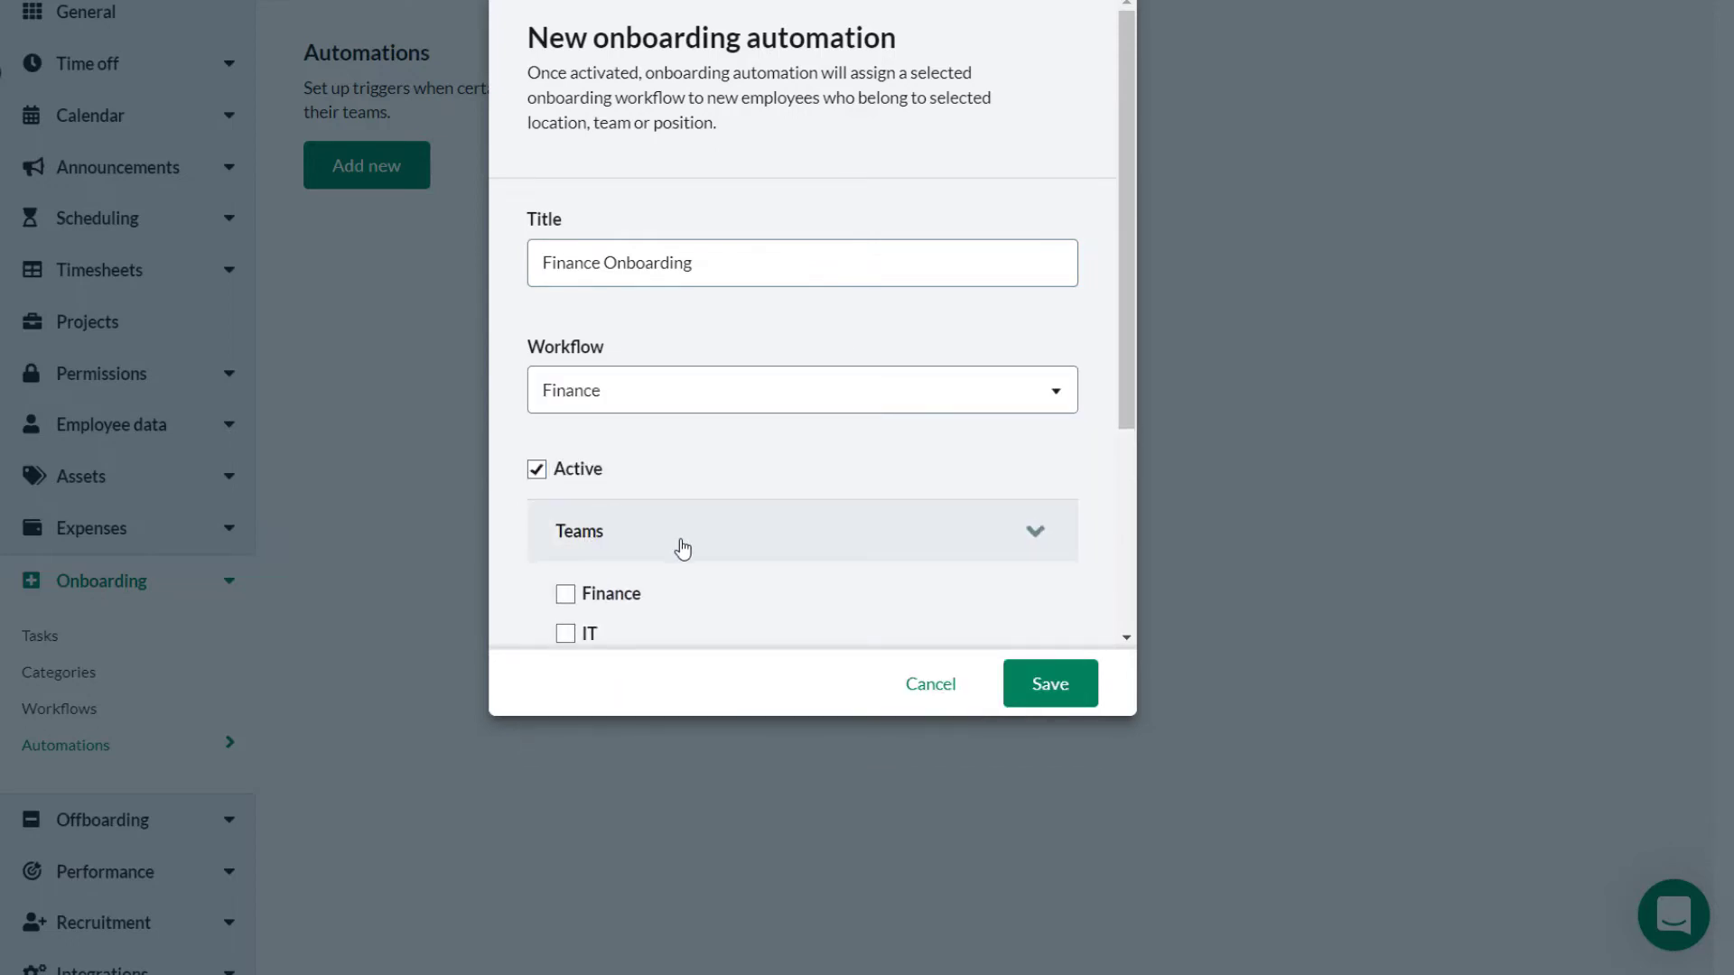
click(631, 611)
drag(1131, 356, 1116, 599)
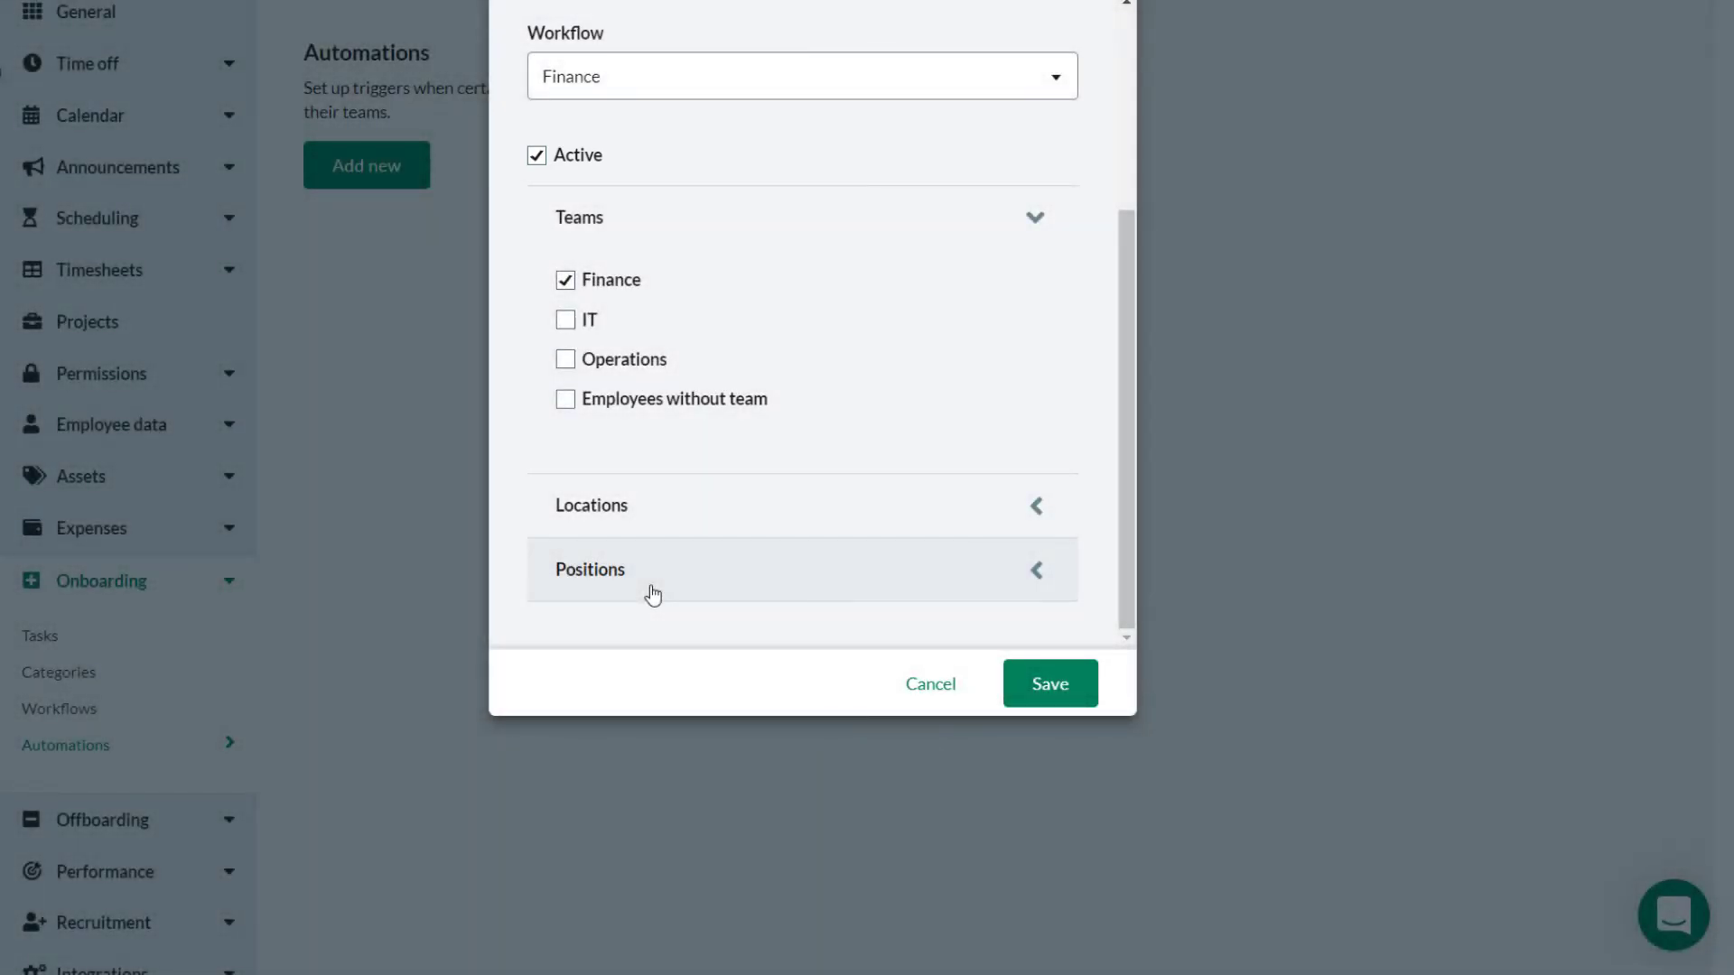
click(1071, 696)
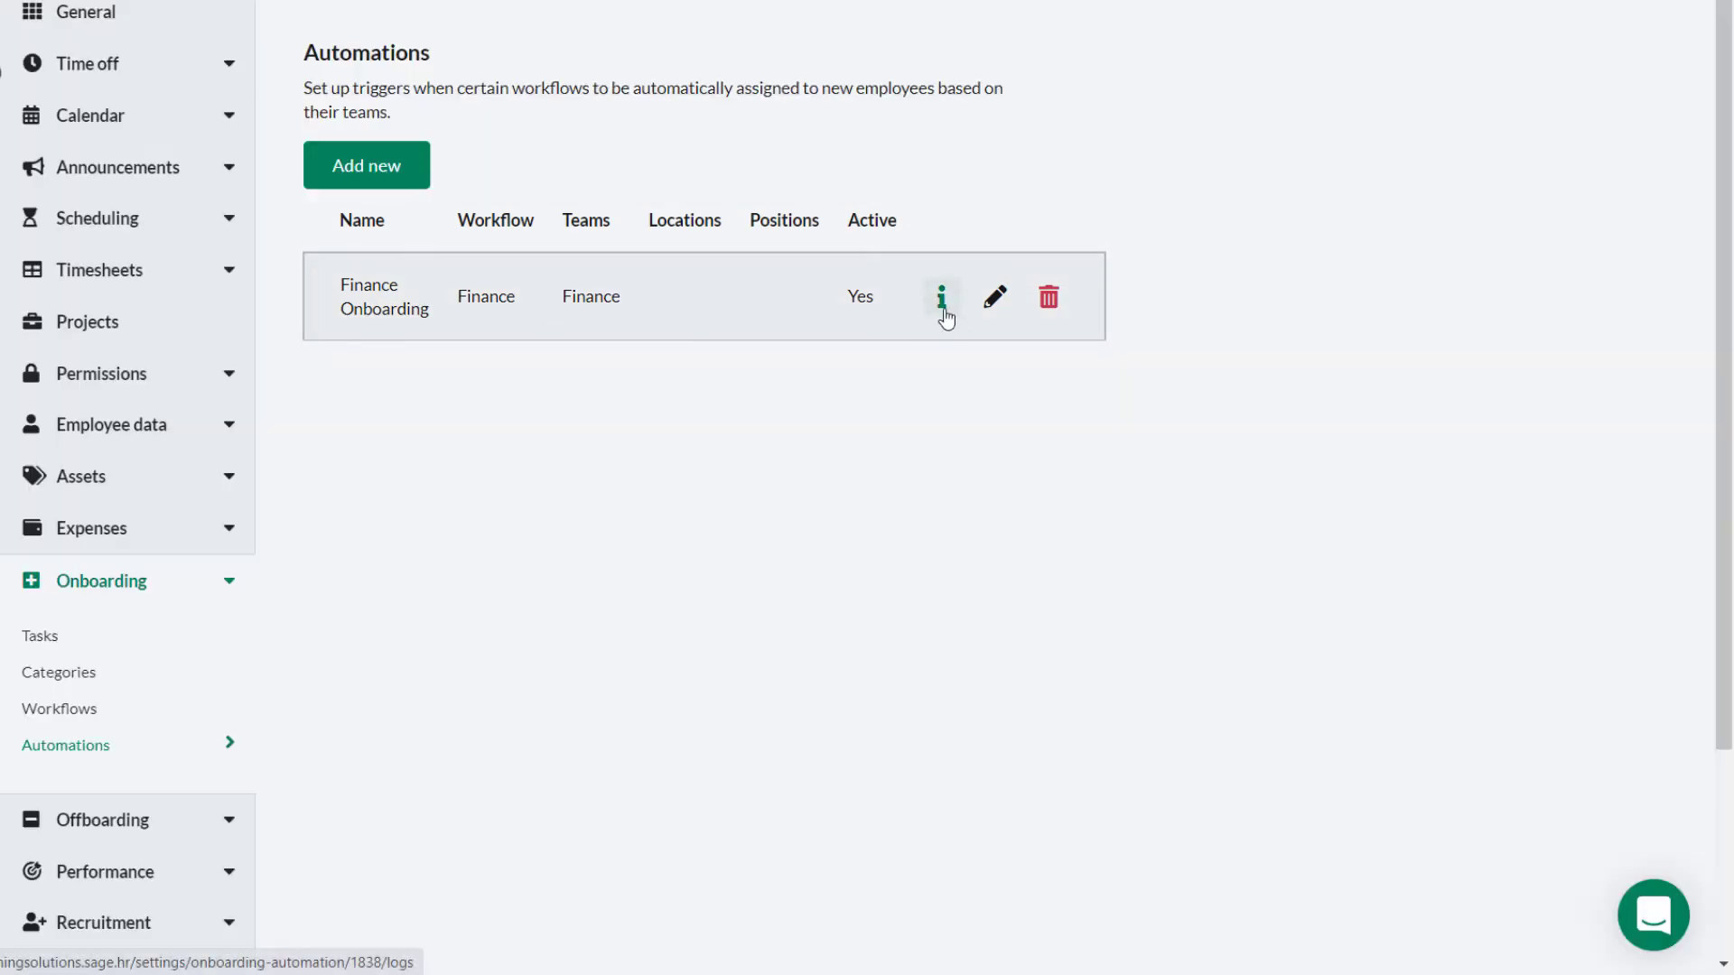
Check the Finance Onboarding automation's trigger log to confirm it hasn't run yet, then close it
click(941, 307)
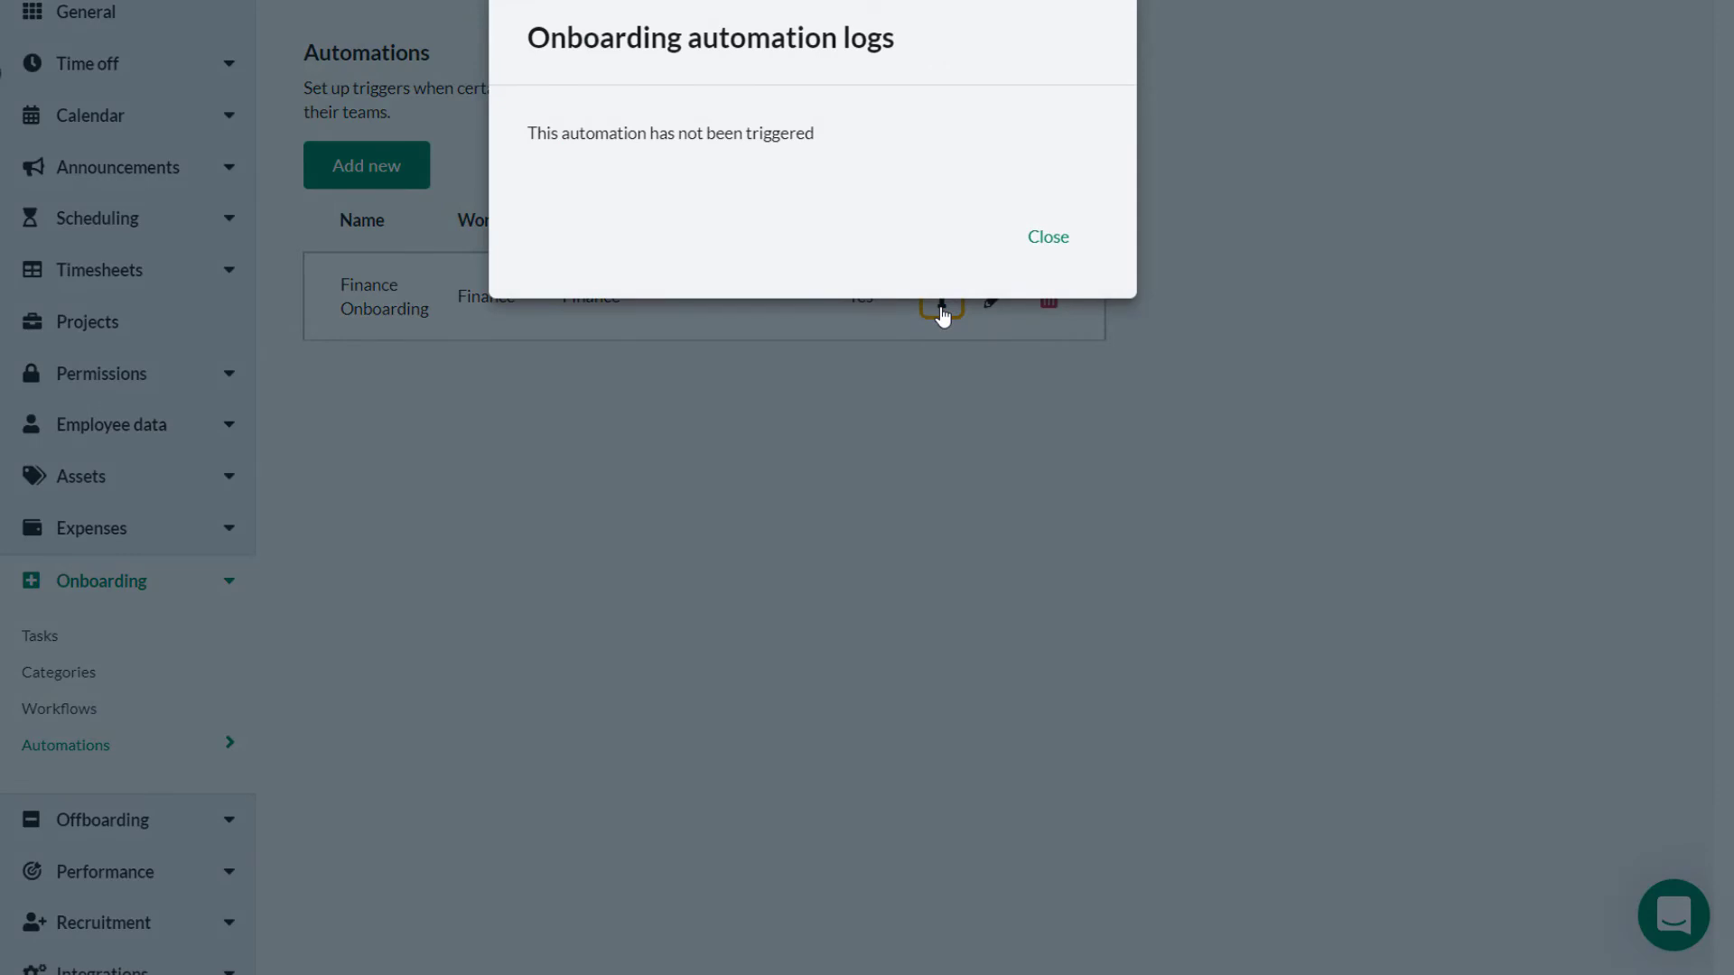
click(1053, 237)
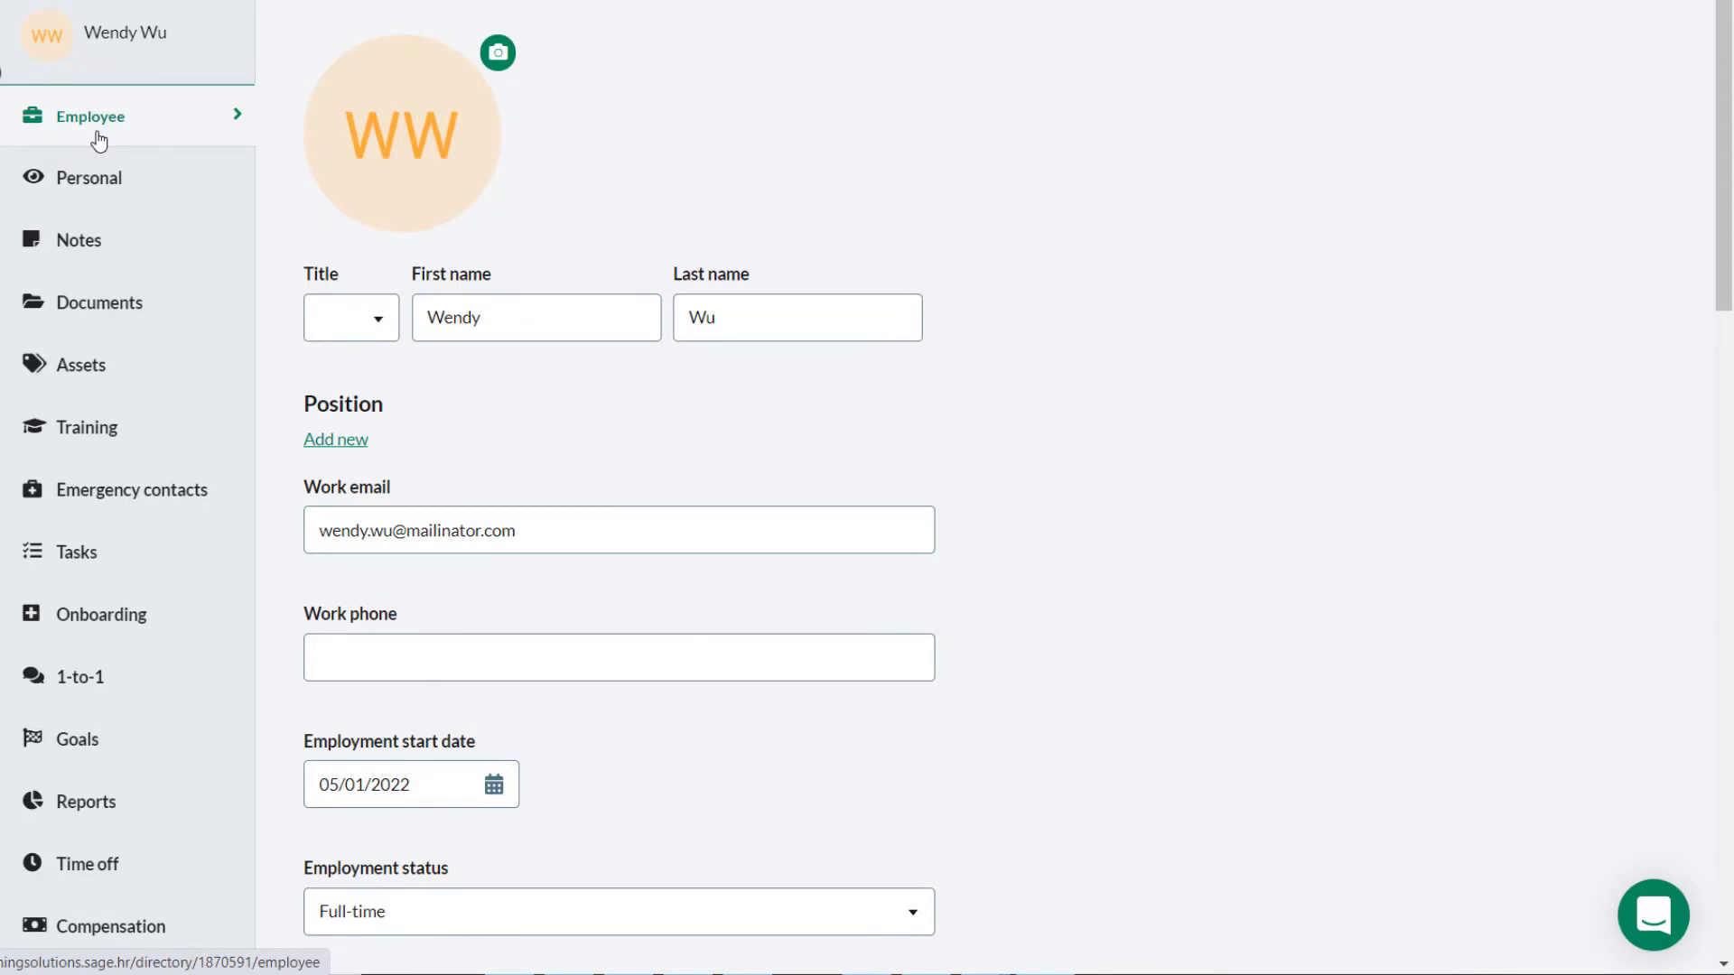
Add the Finance workflow and its 3 tasks to the employee's onboarding
click(114, 617)
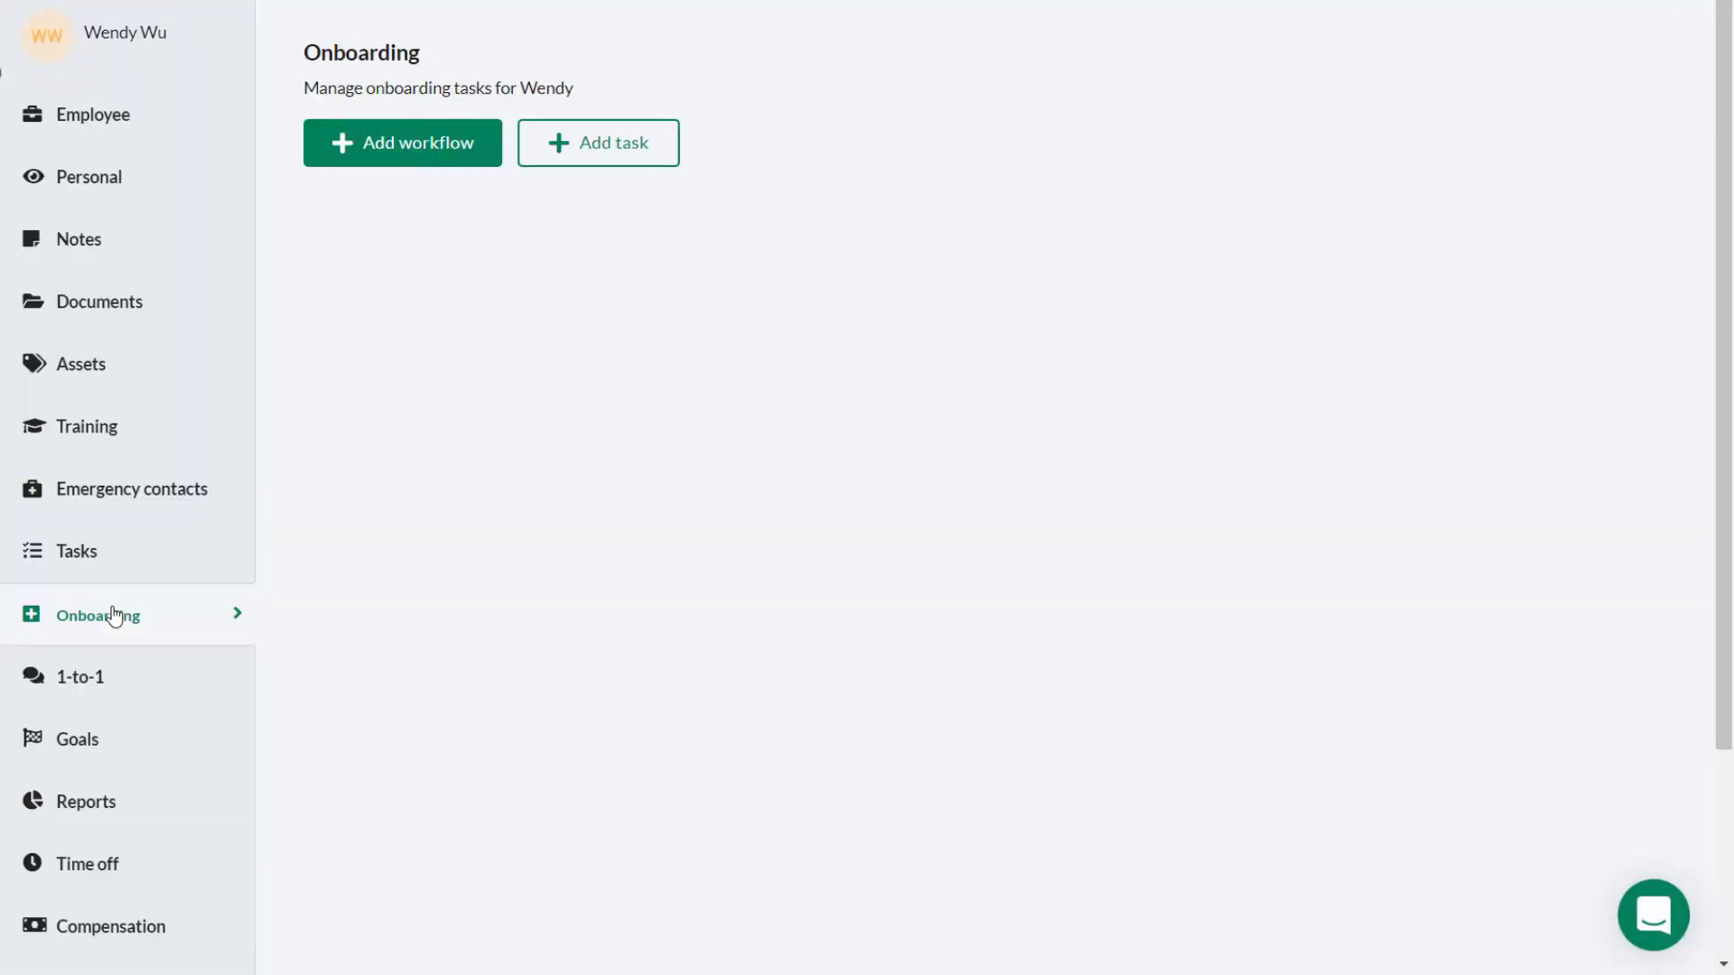
click(432, 161)
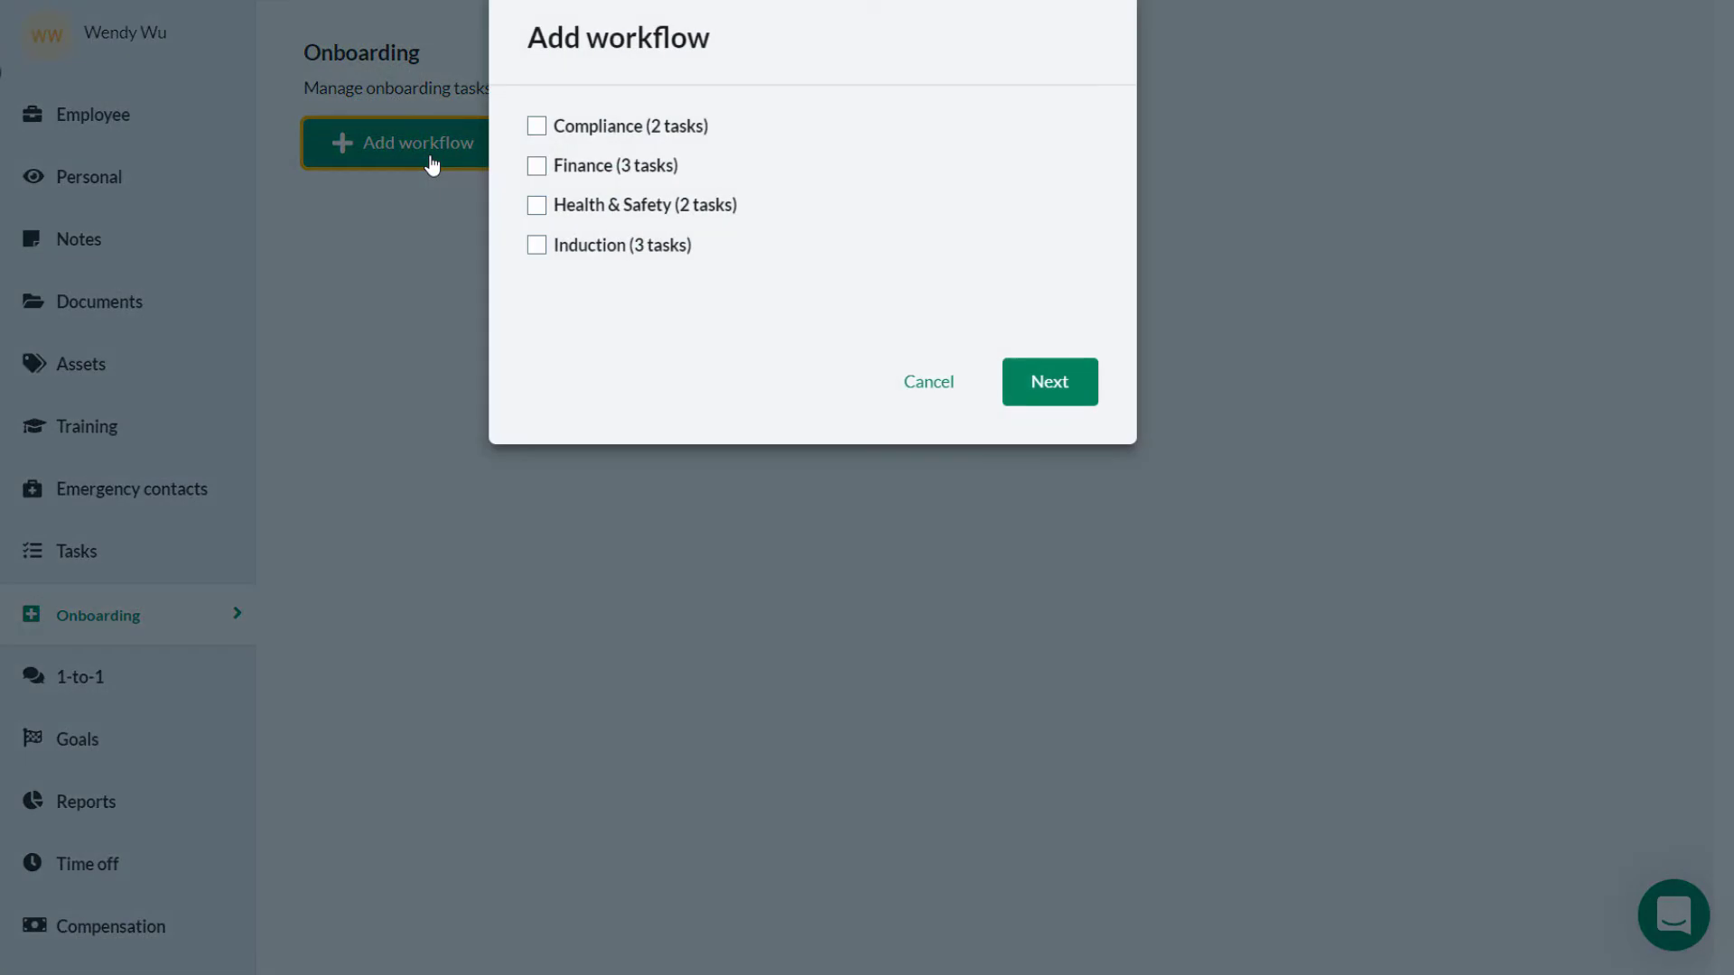
click(604, 167)
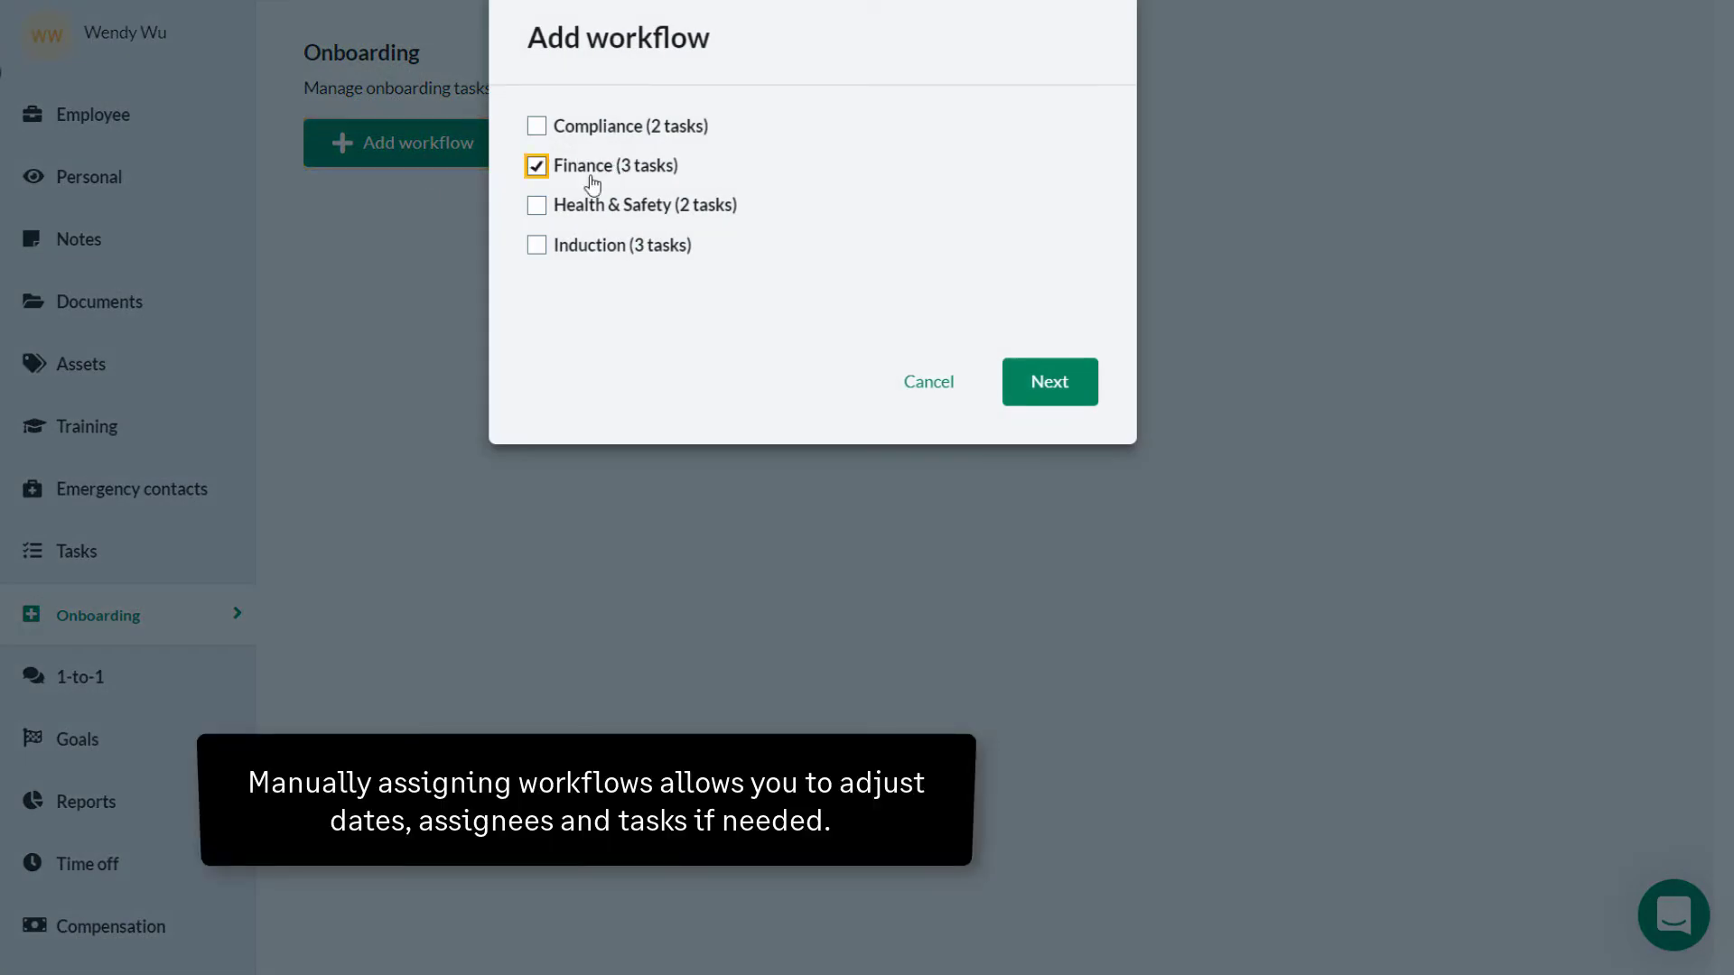
click(1067, 390)
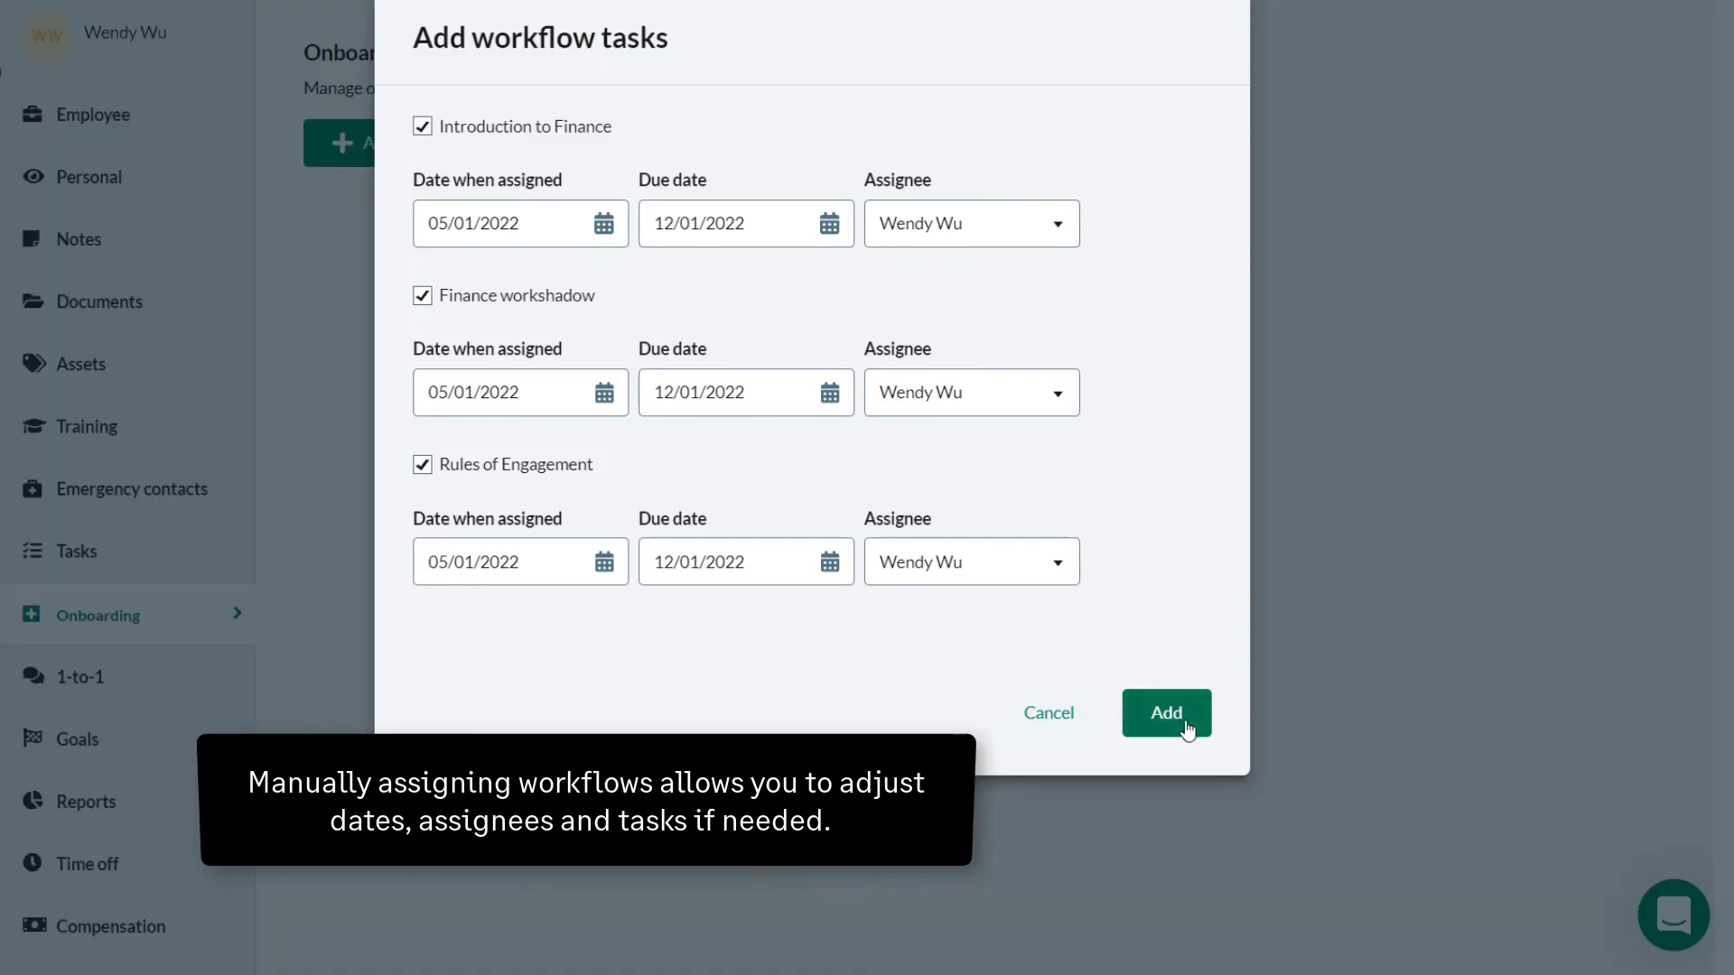
click(1184, 724)
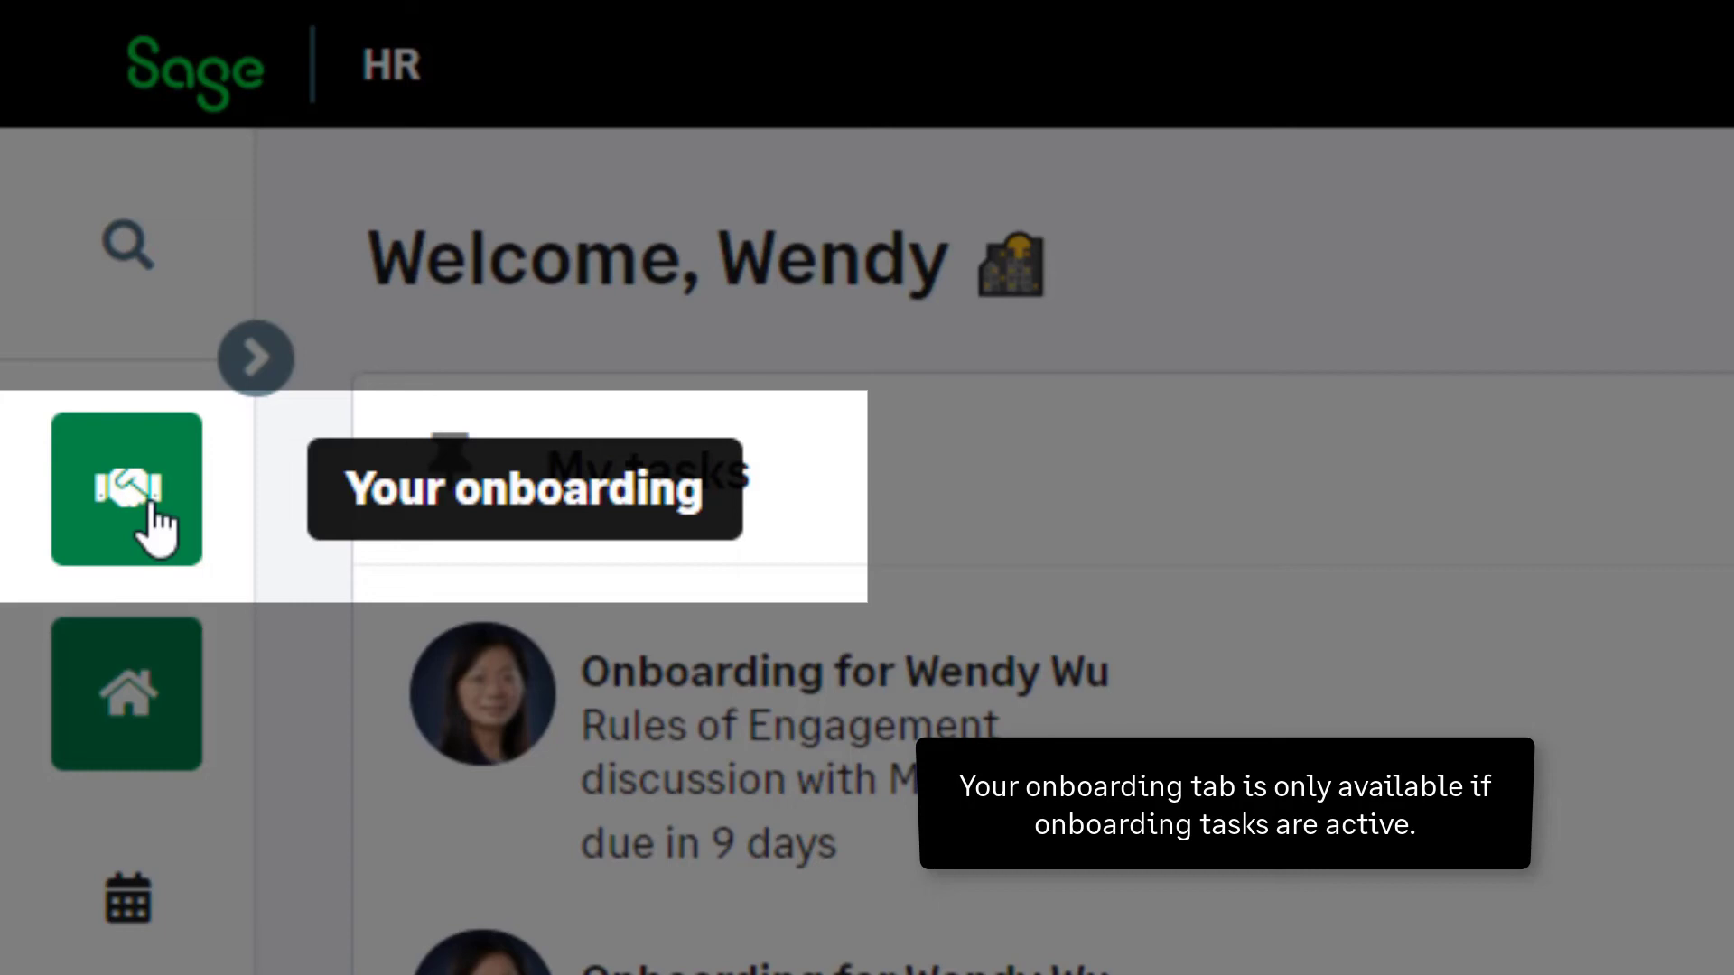
View the employee's onboarding page, with the checklist at 16.67% and three active tasks
click(150, 507)
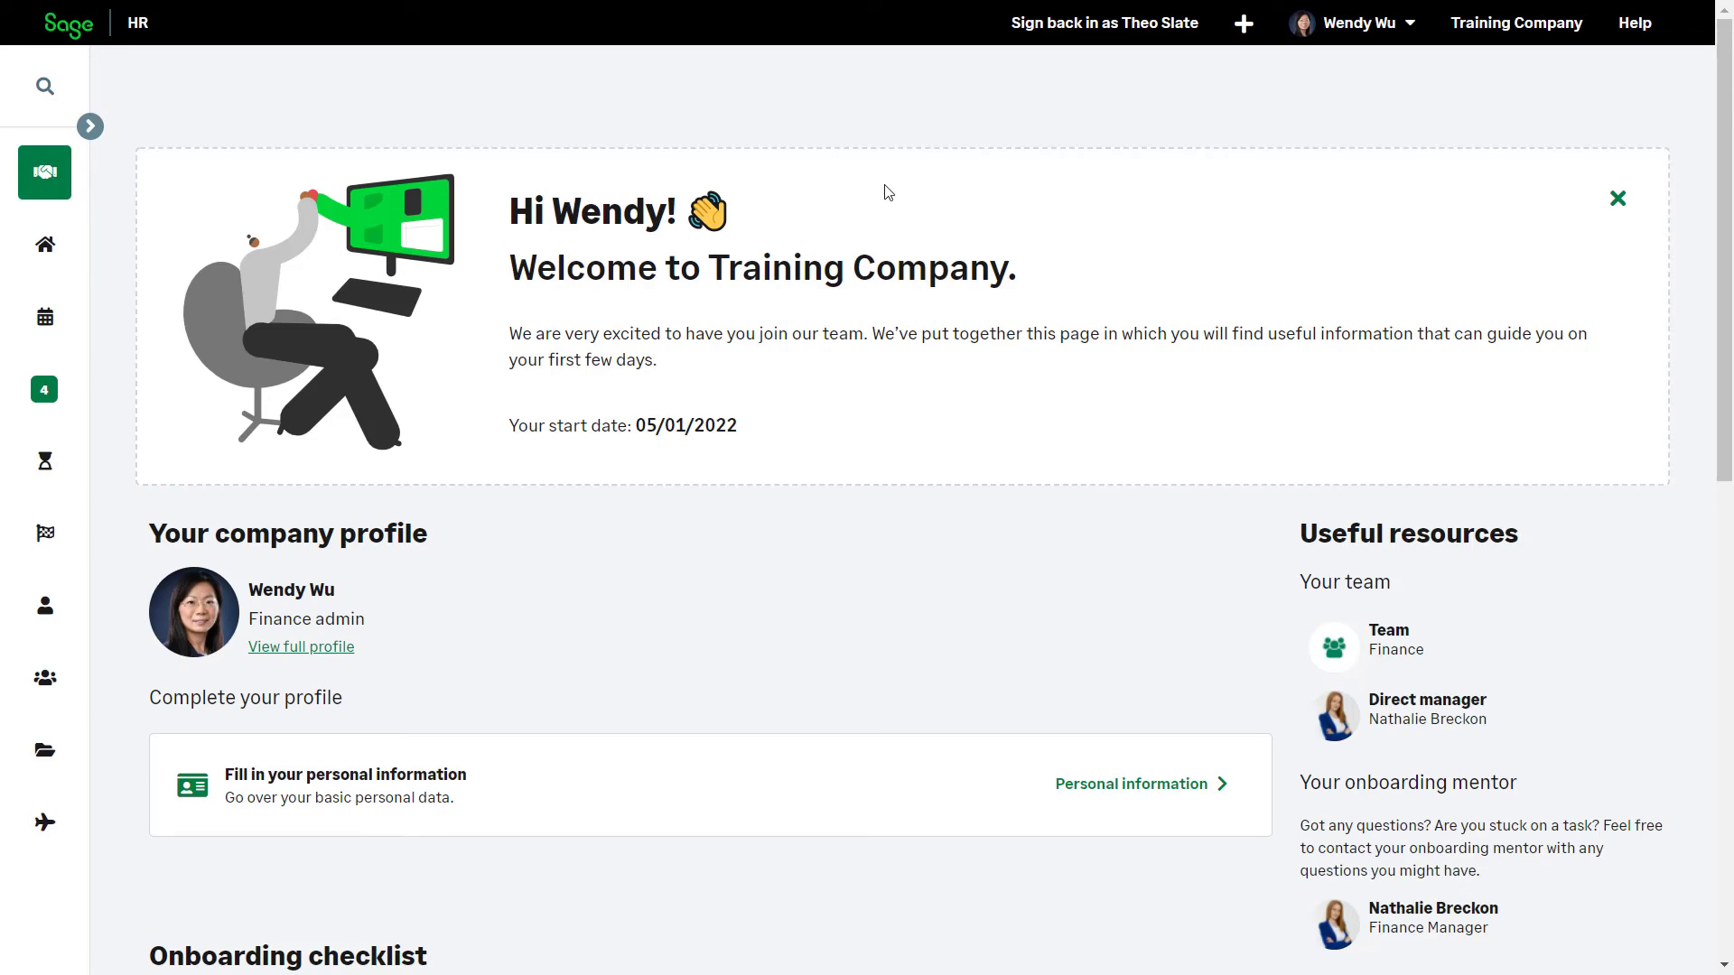
scroll(885, 192, down, 10)
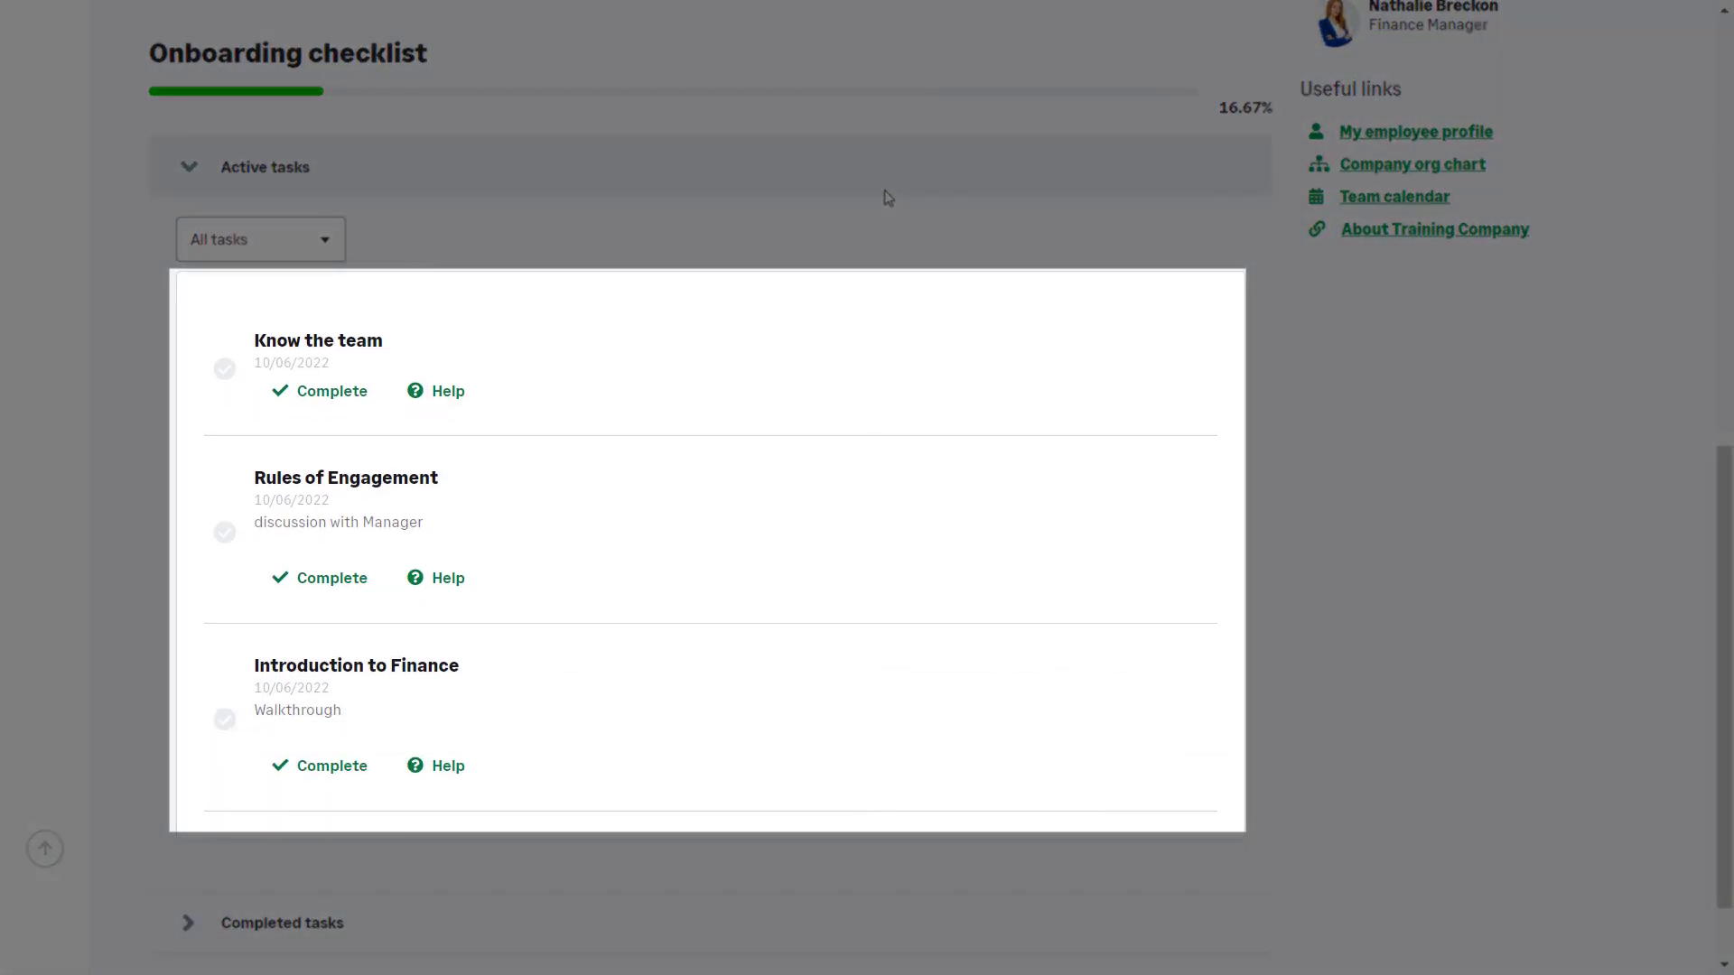
scroll(888, 197, up, 9)
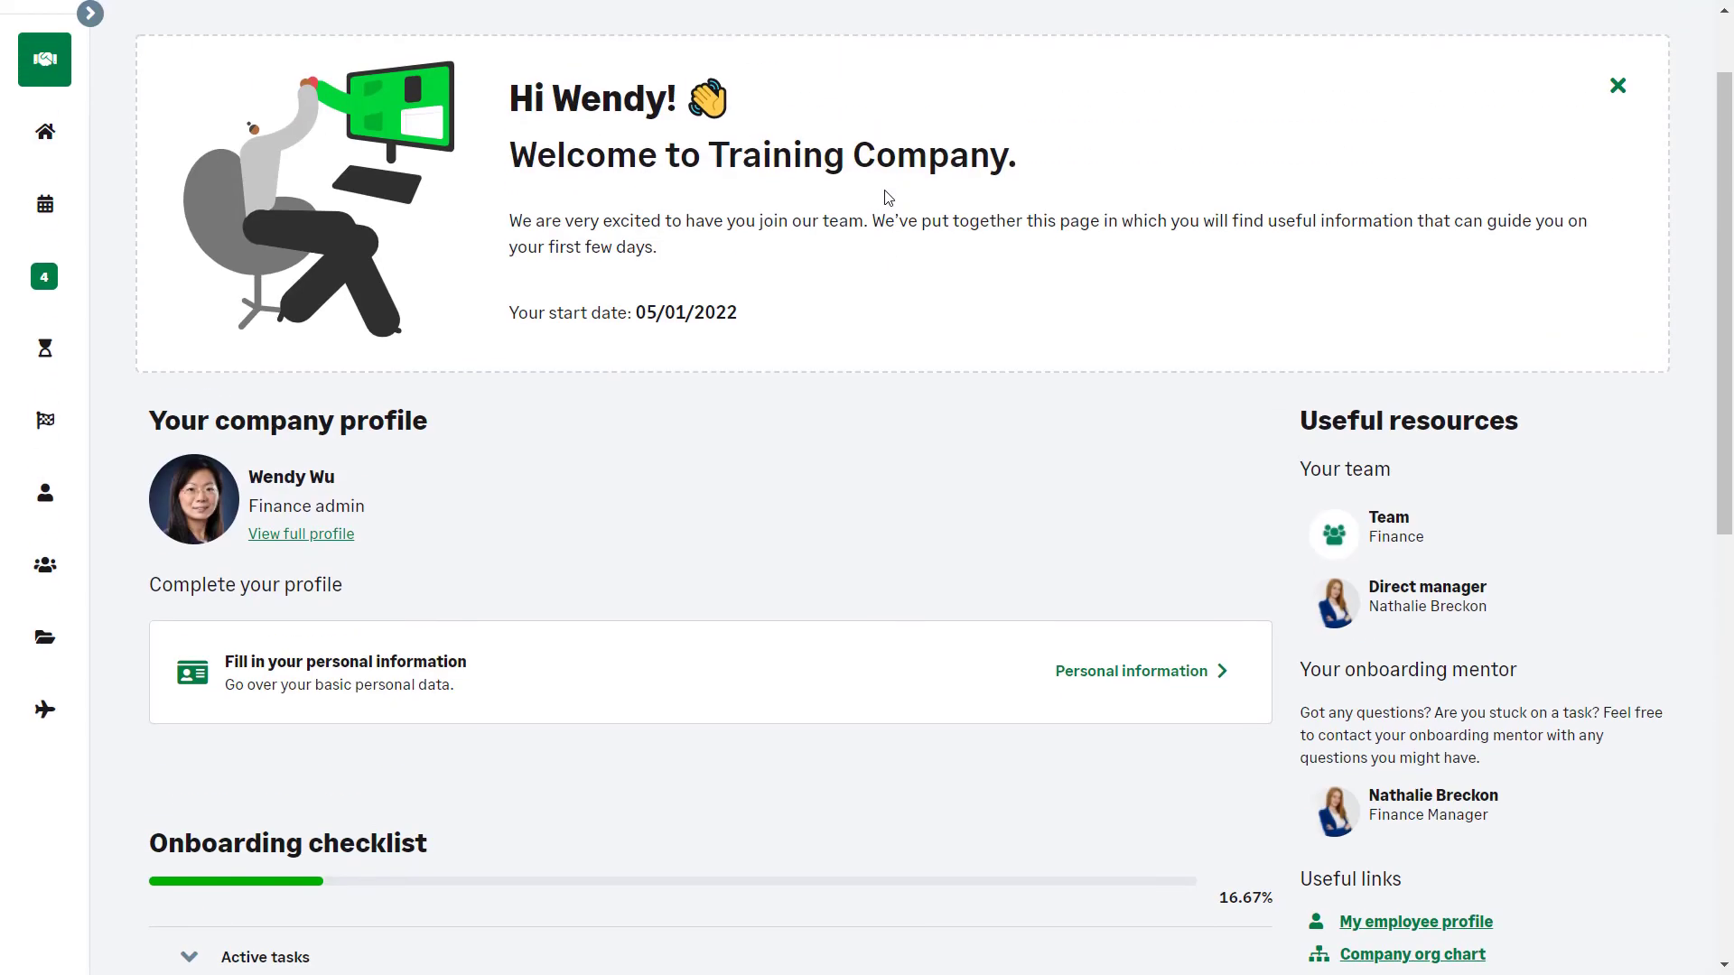
scroll(887, 197, up, 1)
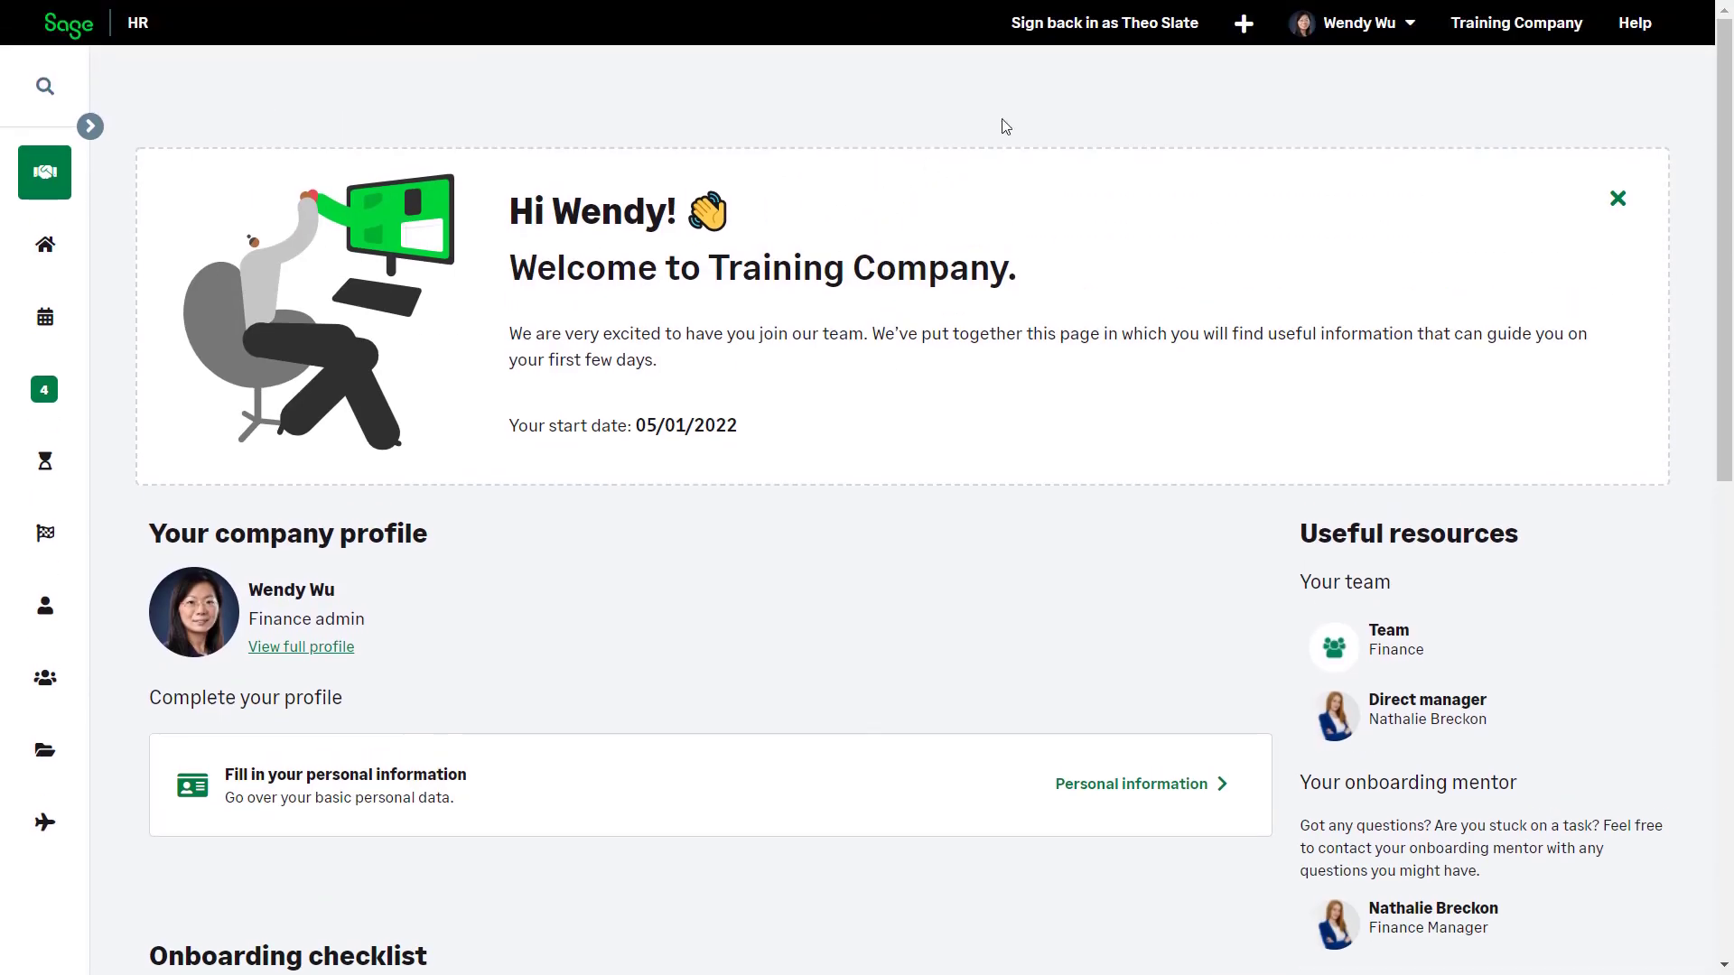